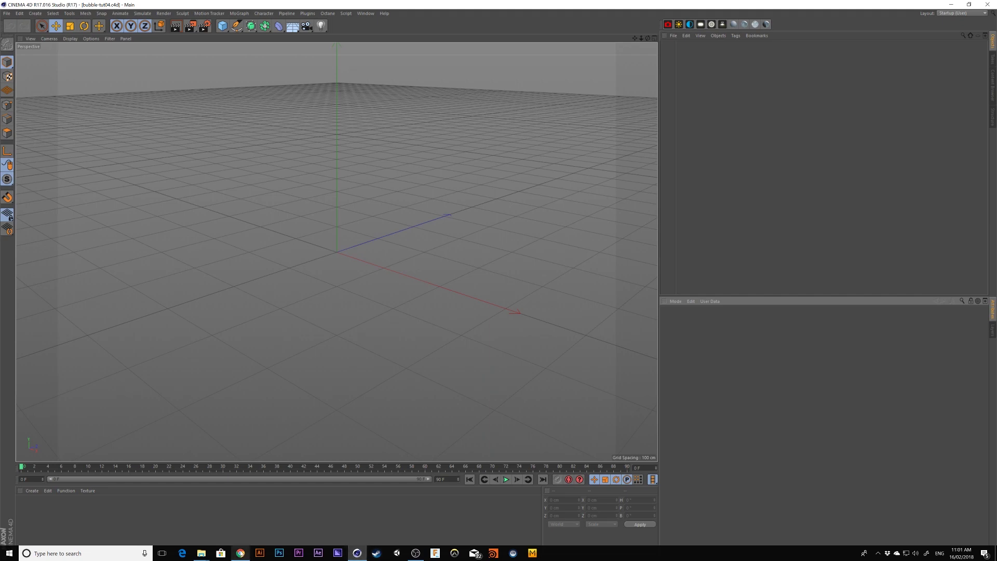
- Open the Instagram gallery of glassy, iridescent bubble renders in Chrome over Cinema 4D
{"action": "left_click", "coordinate": [240, 553]}
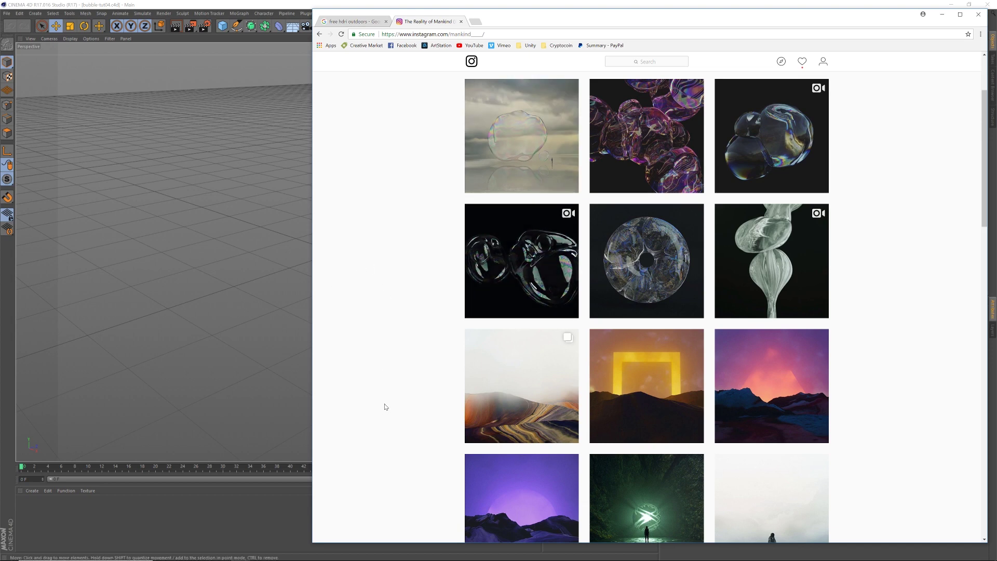
- Add a Sphere with 48 segments and set its type to Icosahedron
{"action": "left_click", "coordinate": [277, 521]}
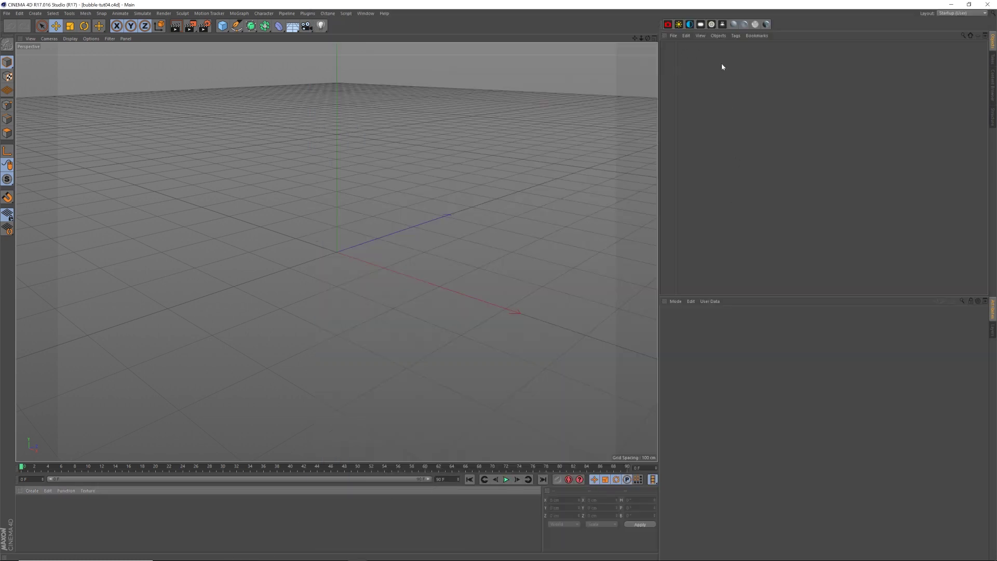
{"action": "left_click", "coordinate": [222, 27]}
{"action": "left_click", "coordinate": [378, 50]}
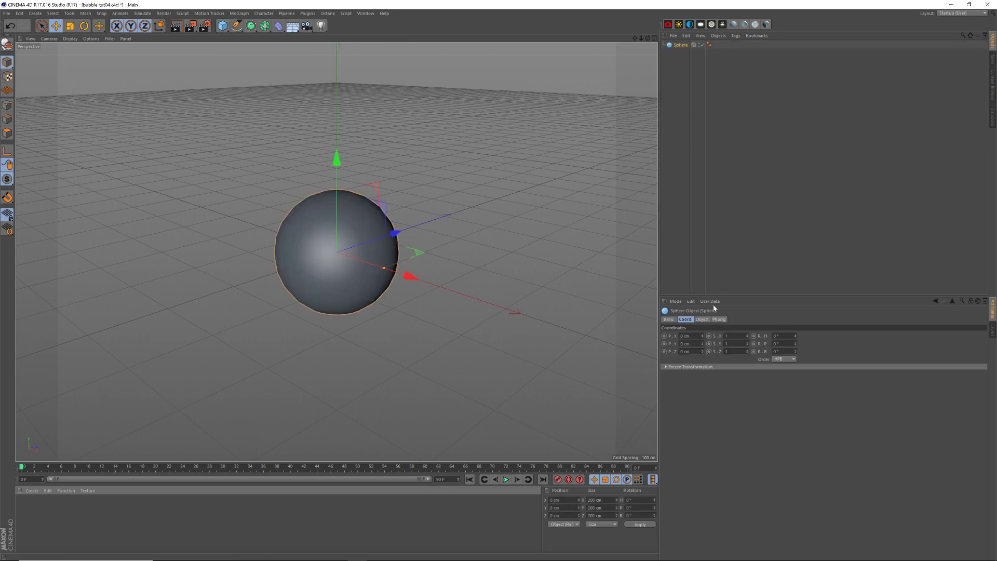
{"action": "left_click", "coordinate": [702, 320]}
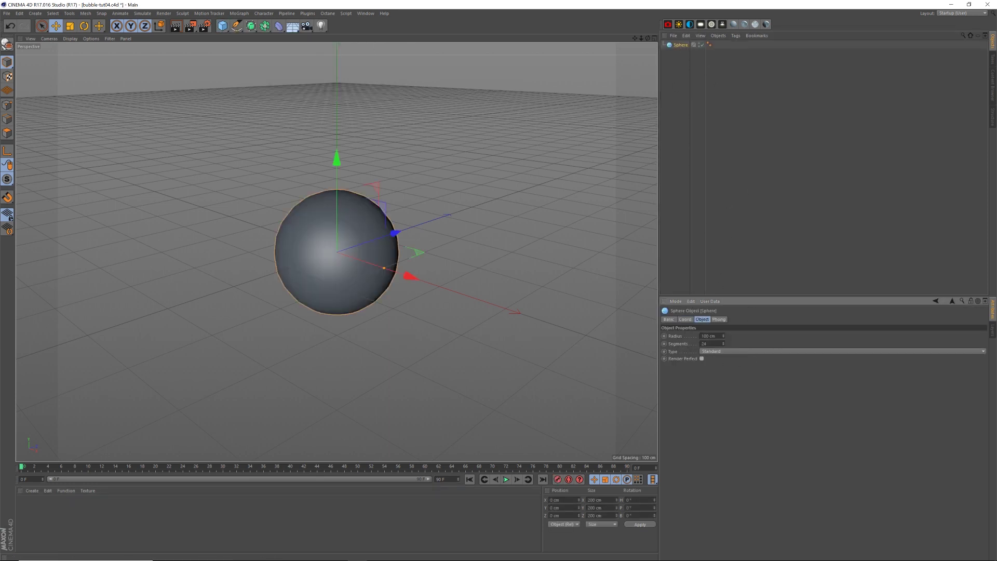
{"action": "left_click", "coordinate": [705, 344]}
{"action": "type", "text": "48"}
{"action": "key", "text": "Return"}
{"action": "left_click", "coordinate": [729, 352]}
{"action": "left_click", "coordinate": [741, 391]}
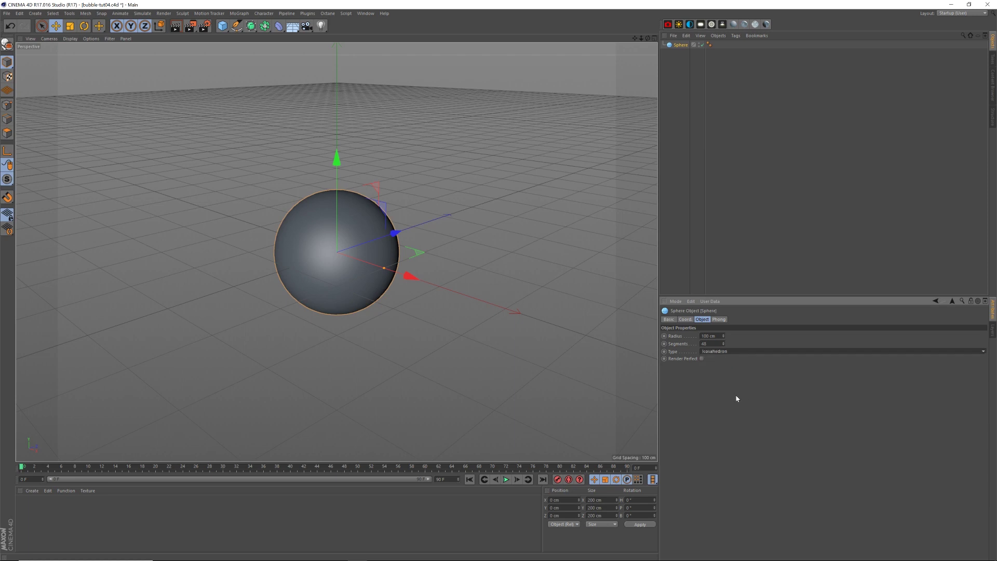
- Switch the viewport to Gouraud Shading (Lines) and view the sphere from lower
{"action": "left_click", "coordinate": [70, 38]}
{"action": "left_click", "coordinate": [77, 58]}
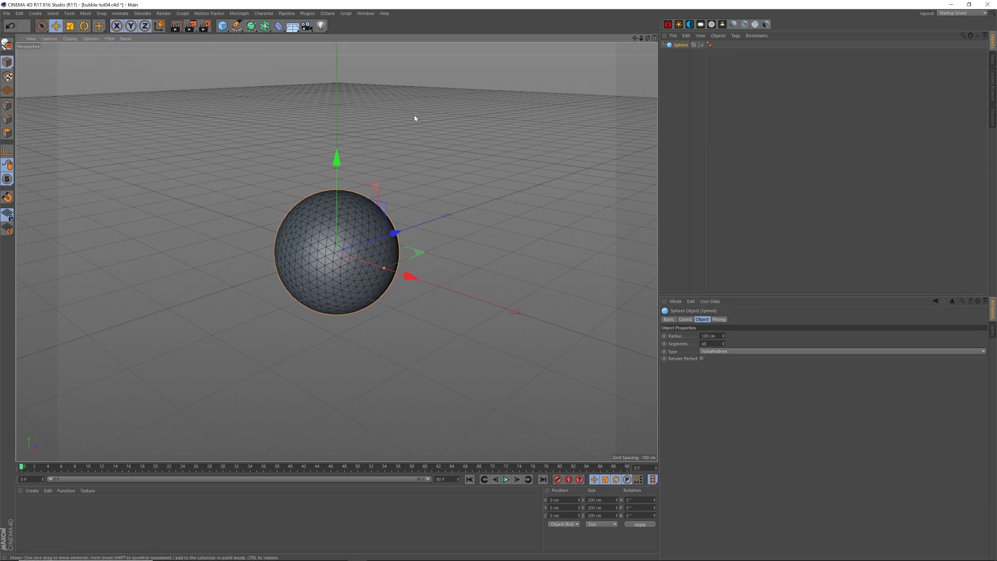
{"action": "left_click_drag", "start_coordinate": [647, 38], "coordinate": [706, 46]}
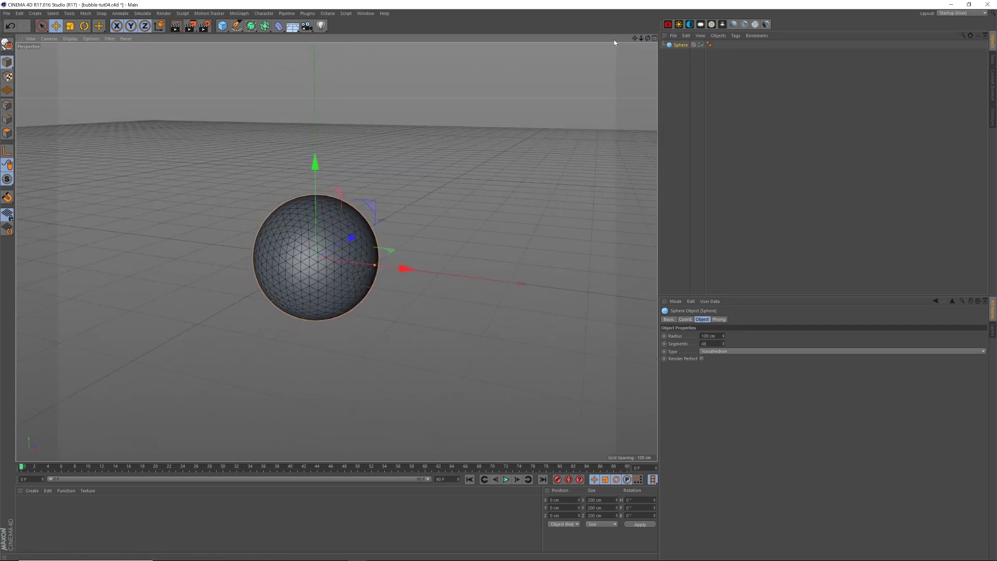
- Add a Displacer deformer and parent it under the Sphere
{"action": "left_click", "coordinate": [278, 26]}
{"action": "left_click", "coordinate": [334, 118]}
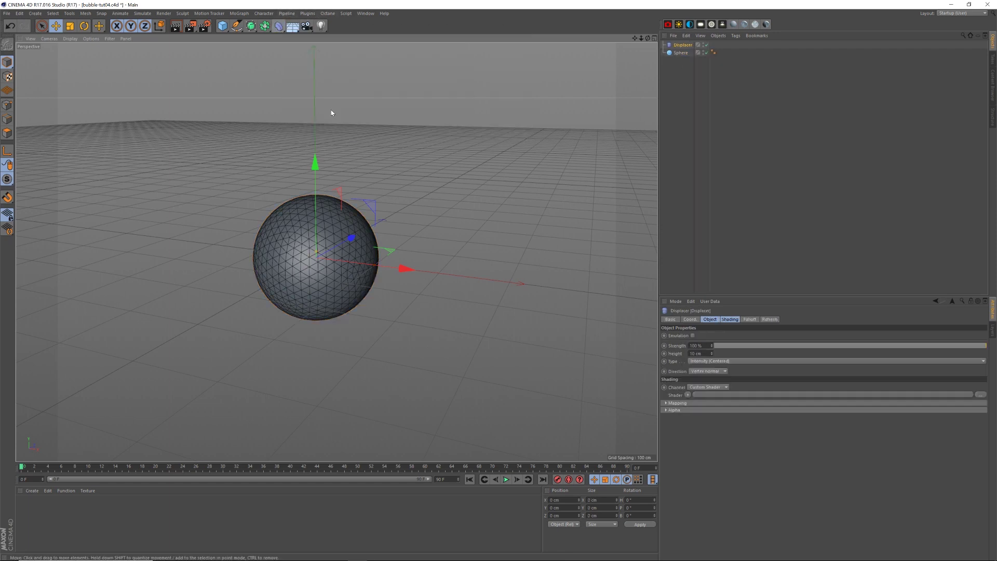
{"action": "left_click_drag", "start_coordinate": [683, 53], "coordinate": [687, 53]}
{"action": "left_click", "coordinate": [691, 353]}
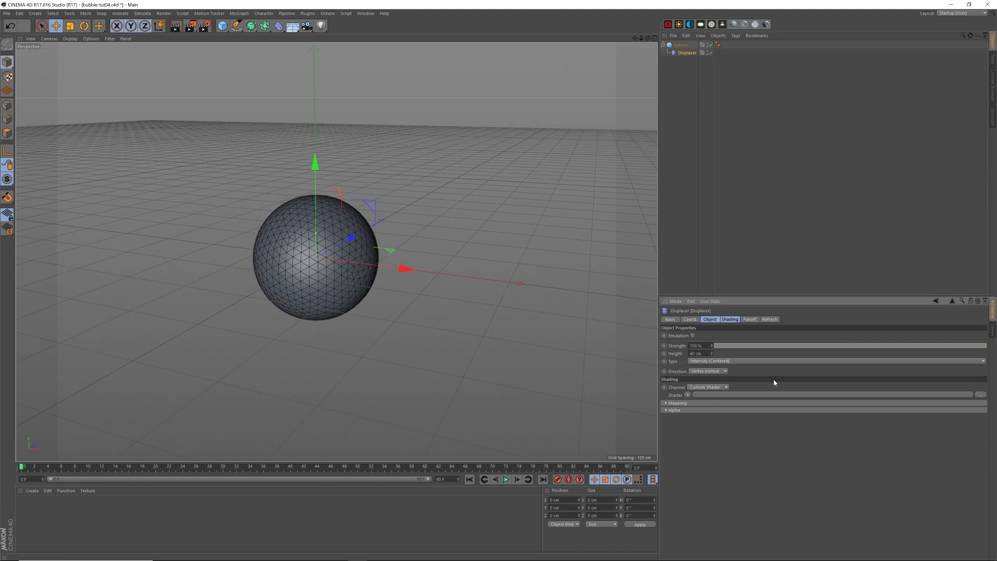
- Load a Noise shader into the Displacer's Shading tab to spike the surface
{"action": "left_click", "coordinate": [731, 319]}
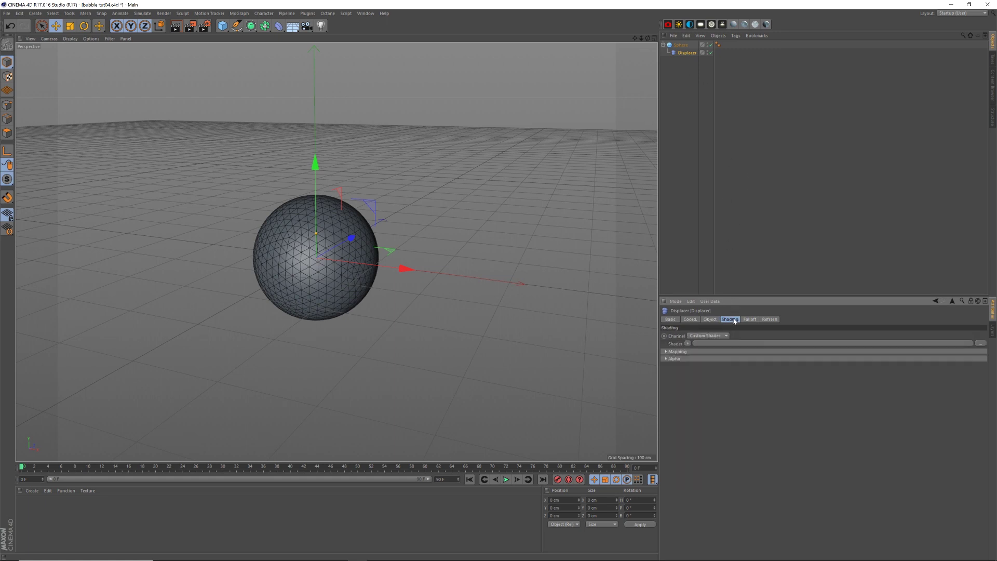
{"action": "left_click", "coordinate": [688, 344]}
{"action": "left_click", "coordinate": [698, 418]}
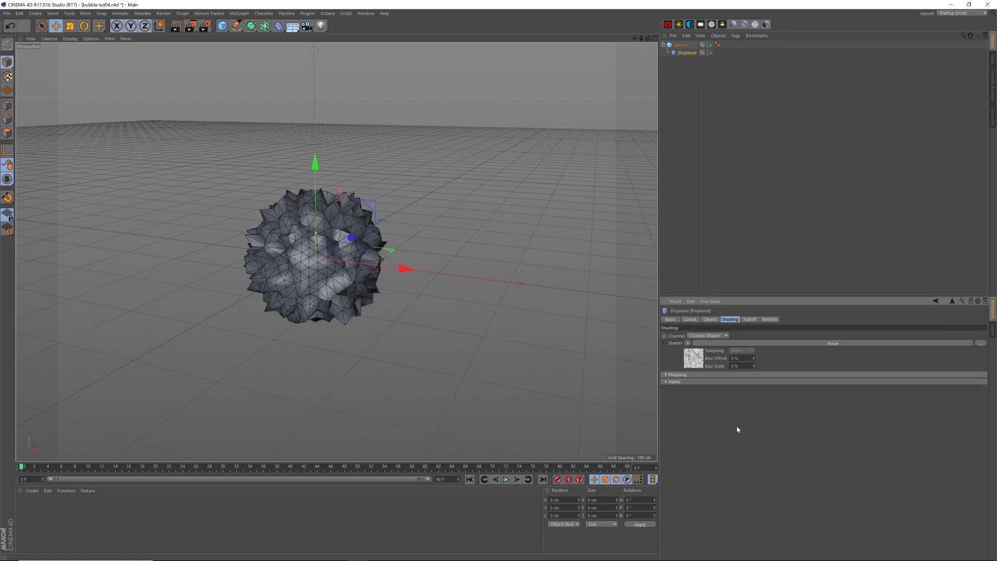
- Set the Noise shader's Global Scale to 1200% and Relative Scale Y to 200%
{"action": "left_click", "coordinate": [694, 359]}
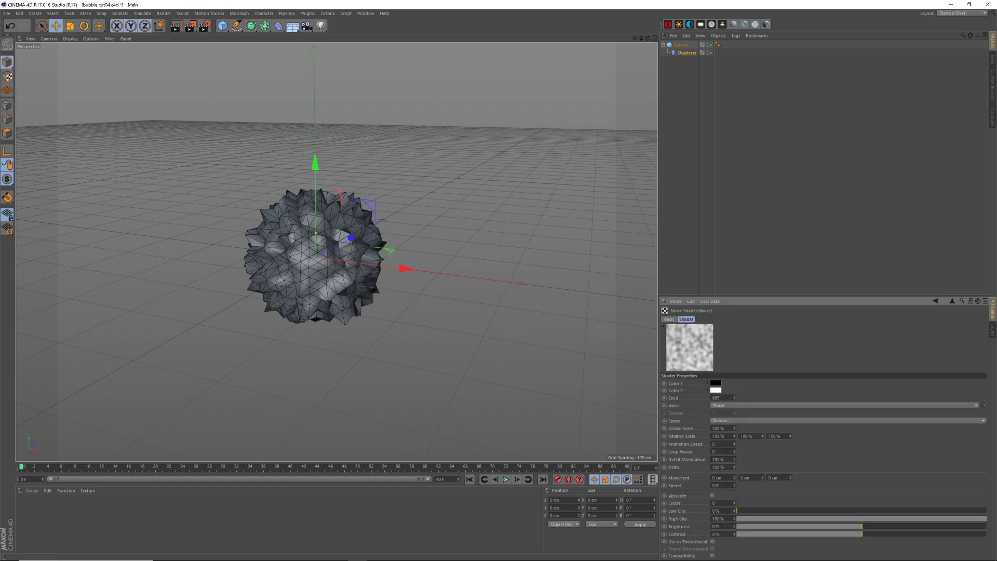
{"action": "type", "text": "0"}
{"action": "key", "text": "Return"}
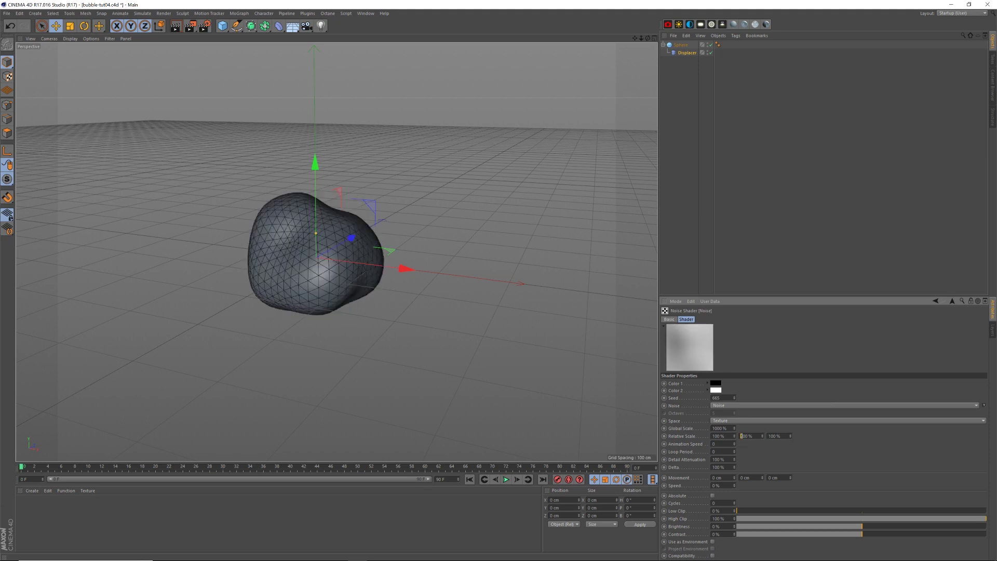
{"action": "type", "text": "2"}
{"action": "key", "text": "Return"}
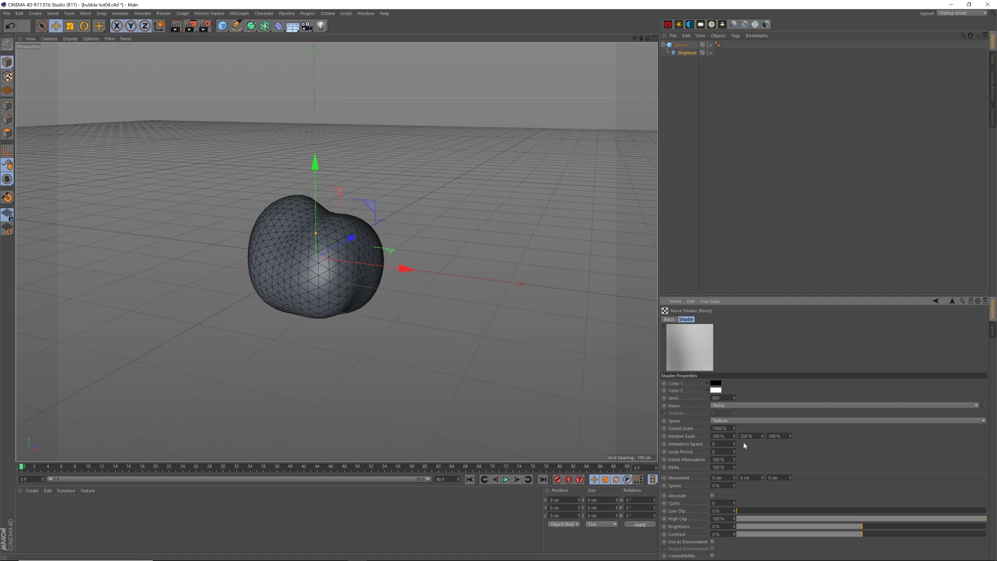
{"action": "left_click_drag", "start_coordinate": [387, 306], "coordinate": [418, 296], "text": "alt"}
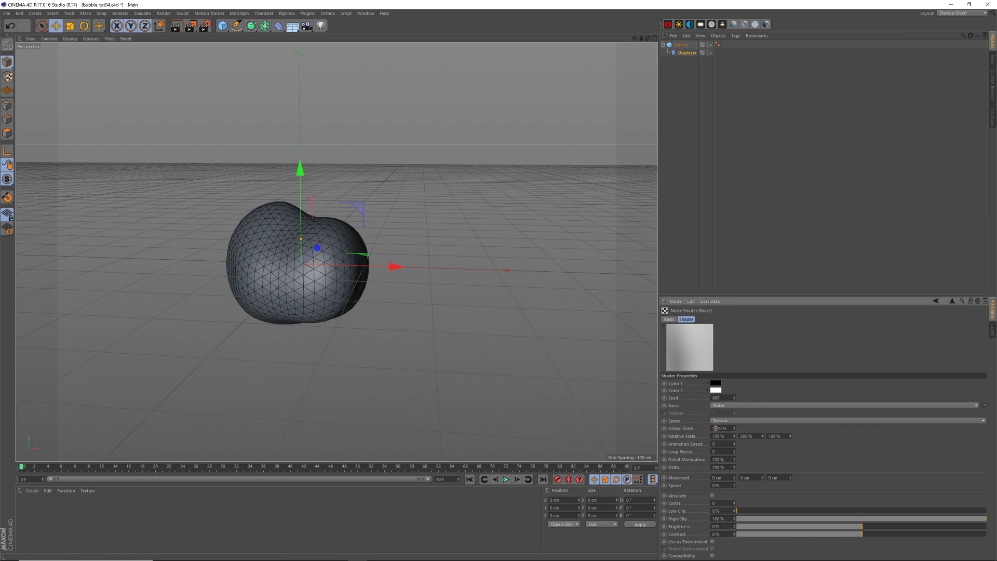
{"action": "key", "text": "Return"}
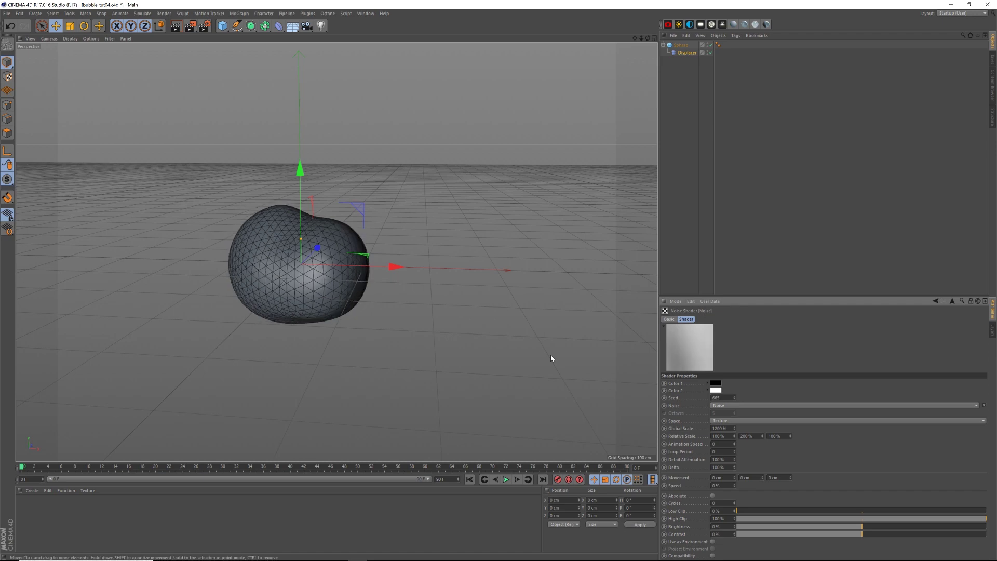
{"action": "left_click_drag", "start_coordinate": [514, 343], "coordinate": [382, 331], "text": "alt"}
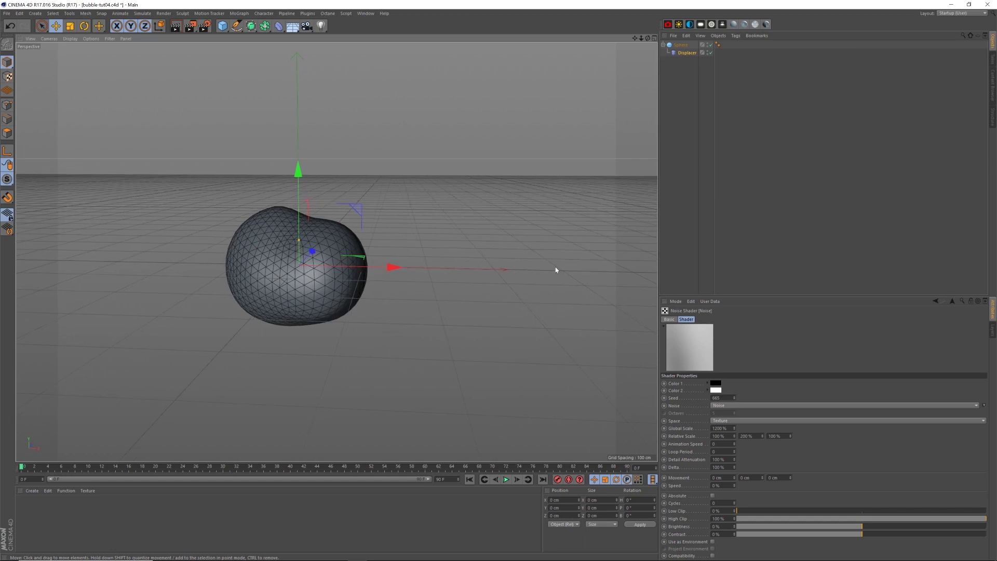
{"action": "left_click", "coordinate": [727, 134]}
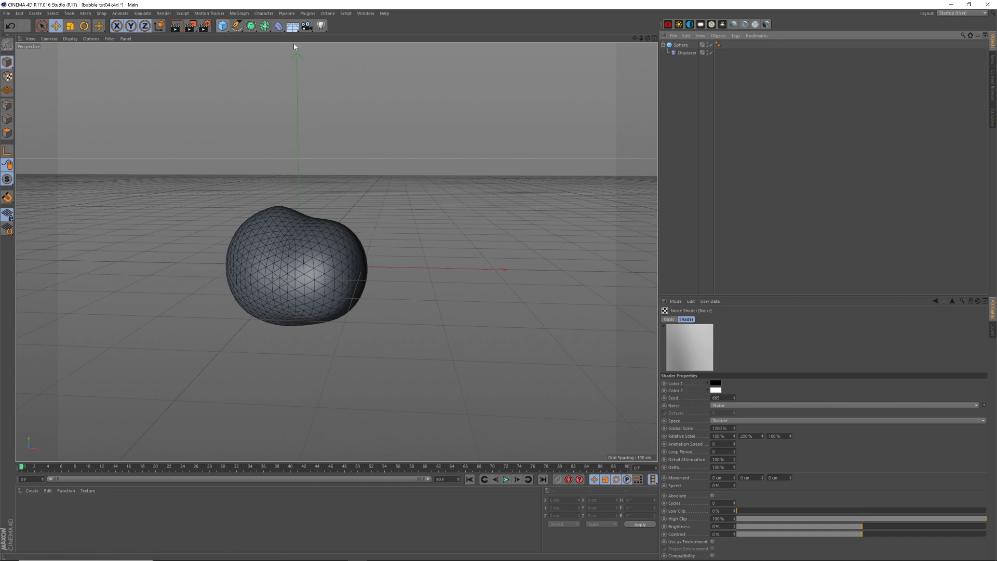
- Compare the blob with the Displacer off and on, then add a Plane oriented to -Z
{"action": "left_click", "coordinate": [711, 52]}
{"action": "left_click", "coordinate": [710, 53]}
{"action": "left_click_drag", "start_coordinate": [223, 29], "coordinate": [312, 52]}
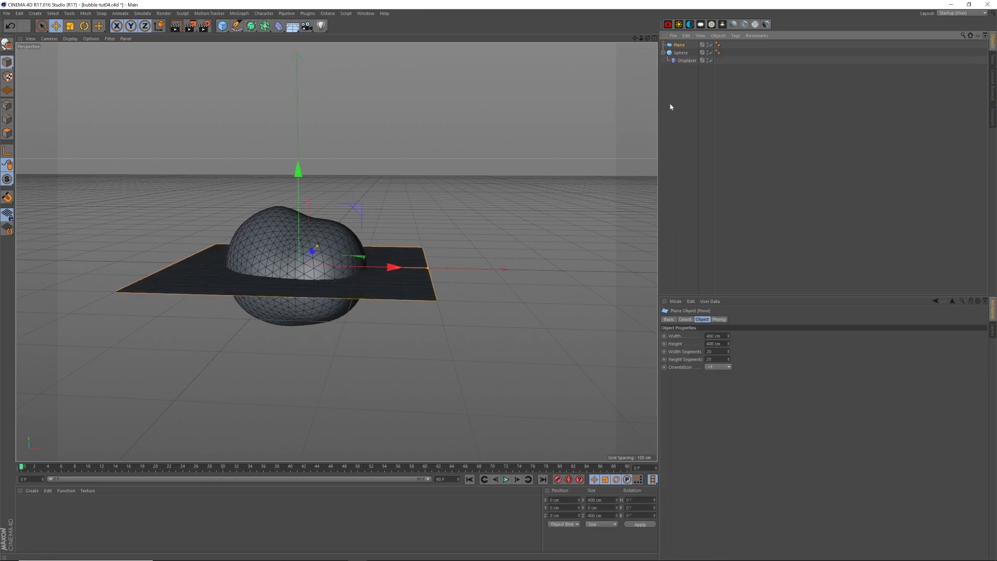
{"action": "left_click", "coordinate": [711, 367]}
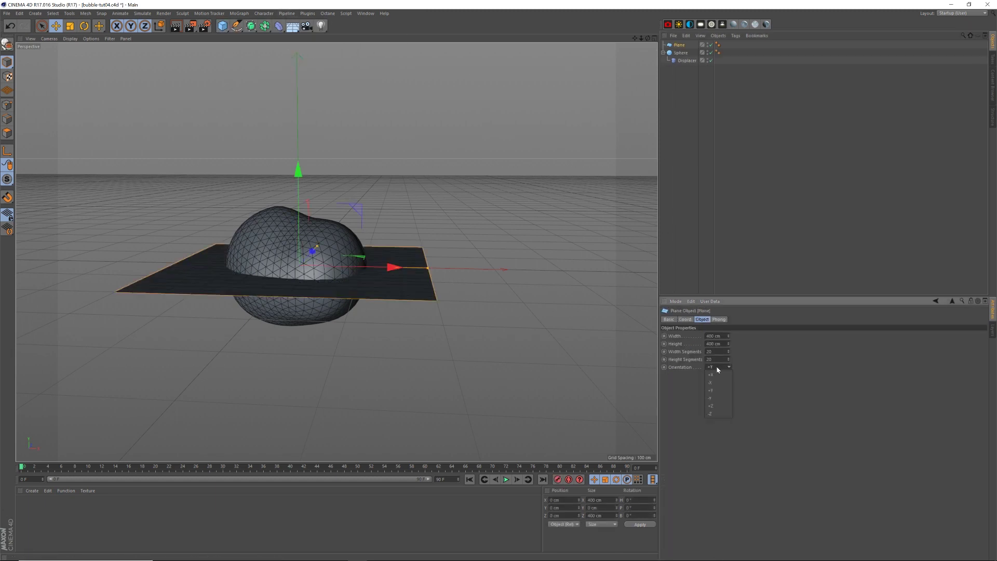
{"action": "left_click", "coordinate": [726, 415]}
- Switch to the four-view layout and set the Plane's Z position to 1400 cm
{"action": "left_click", "coordinate": [654, 39]}
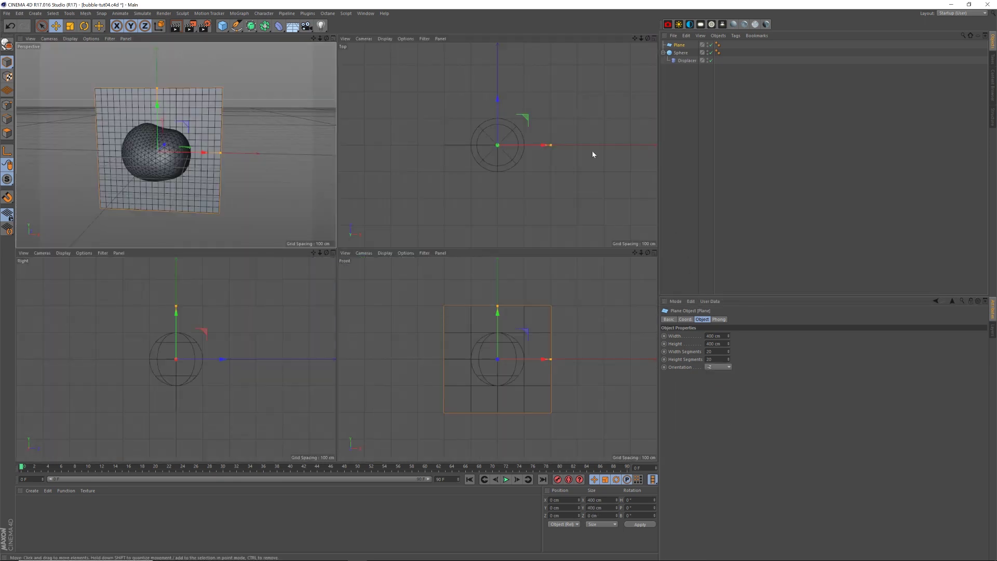
{"action": "scroll", "coordinate": [531, 152], "scroll_direction": "down", "scroll_amount": 3}
{"action": "left_click_drag", "start_coordinate": [498, 98], "coordinate": [503, 58]}
{"action": "scroll", "coordinate": [628, 189], "scroll_direction": "down", "scroll_amount": 2}
{"action": "left_click", "coordinate": [686, 320]}
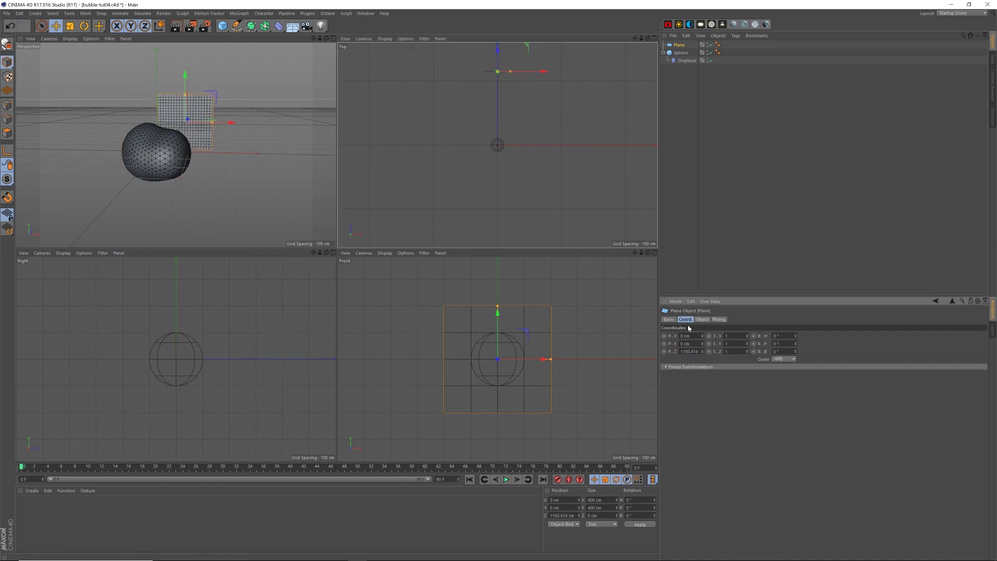
{"action": "left_click", "coordinate": [690, 352]}
{"action": "type", "text": "1400"}
{"action": "key", "text": "Return"}
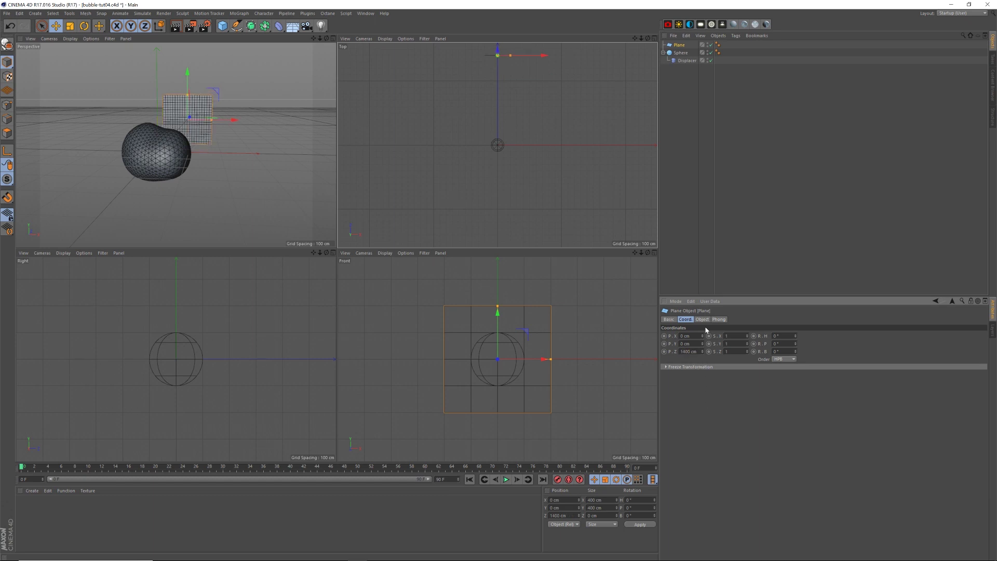
{"action": "left_click", "coordinate": [683, 112]}
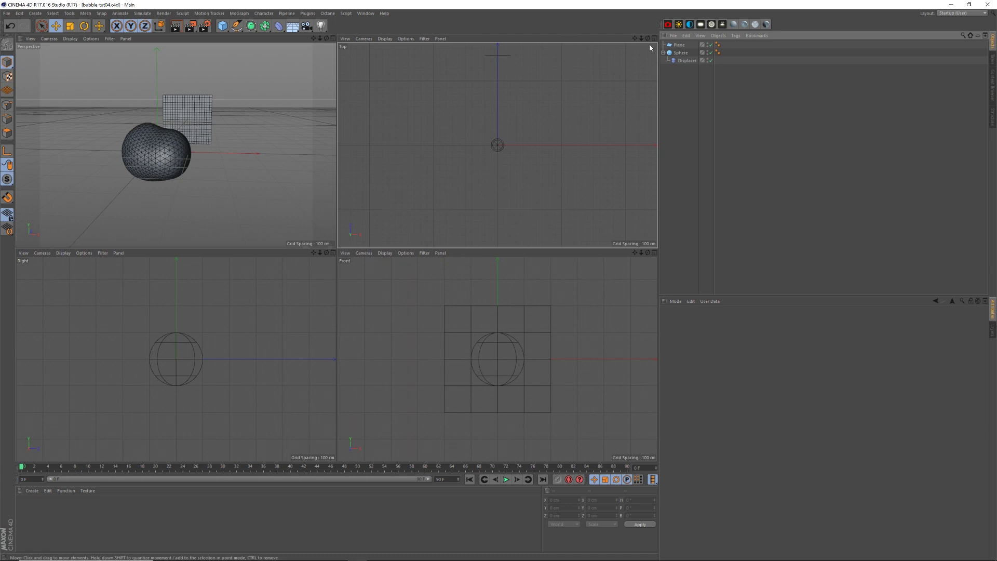
- Open the Octane Live Viewer, removing an accidentally added Octane camera
{"action": "left_click", "coordinate": [668, 24]}
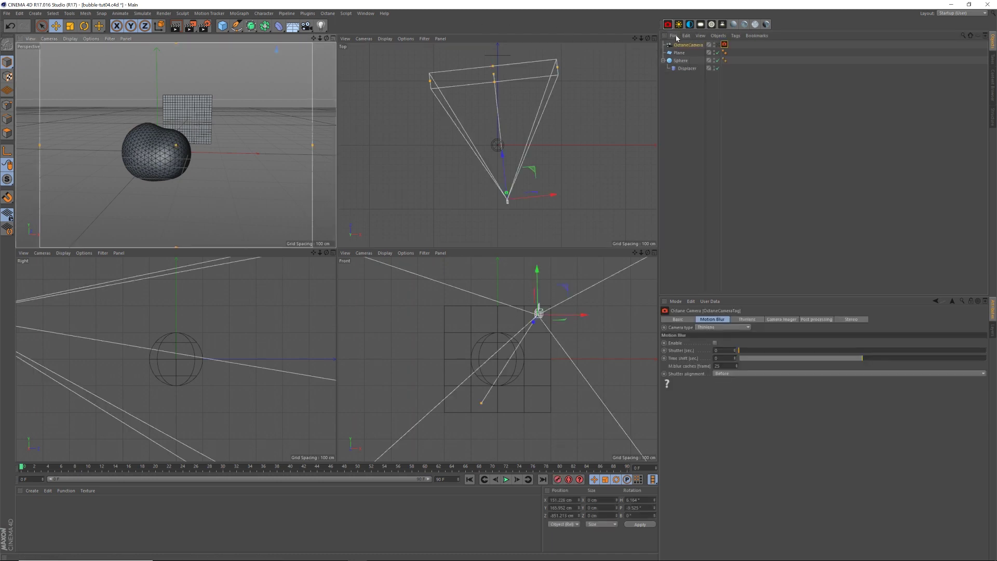
{"action": "left_click", "coordinate": [700, 48]}
{"action": "key", "text": "Delete"}
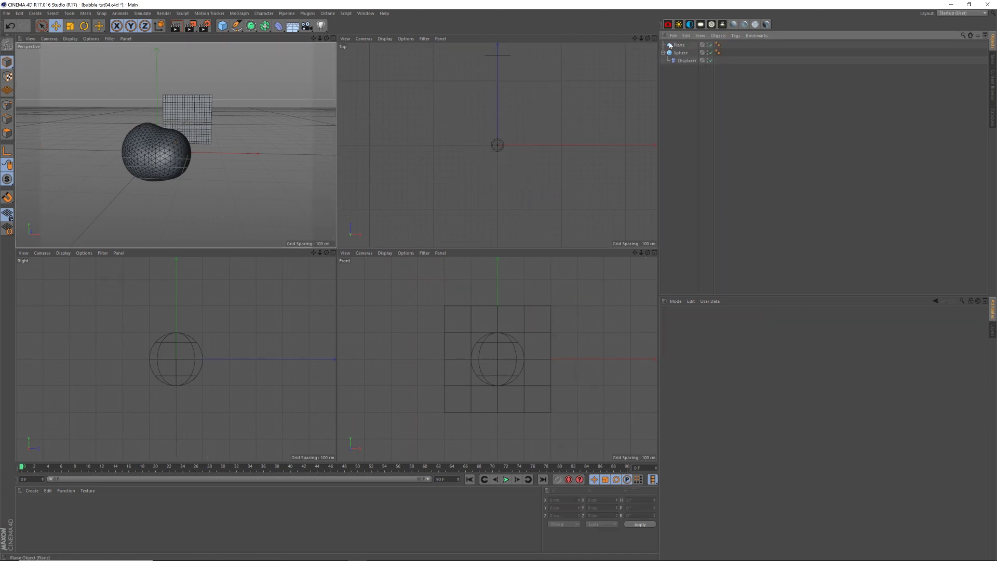
{"action": "left_click", "coordinate": [328, 13]}
{"action": "left_click", "coordinate": [349, 33]}
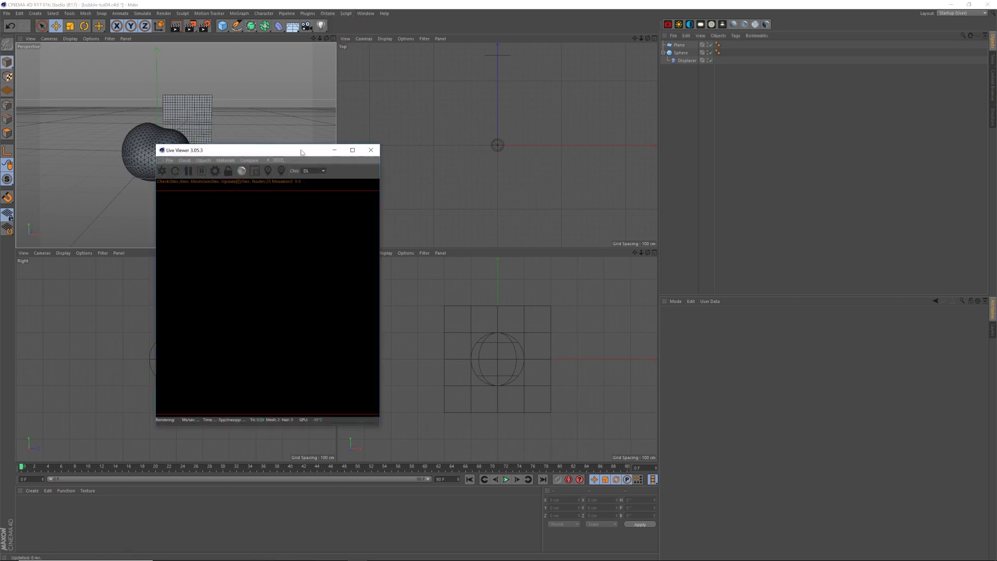
{"action": "left_click_drag", "start_coordinate": [310, 148], "coordinate": [507, 113]}
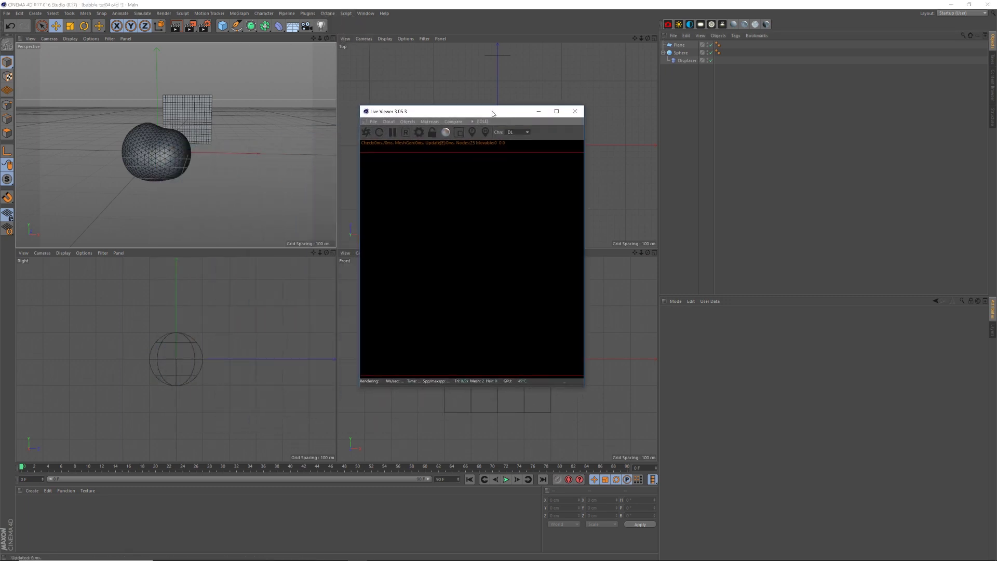
- Set the renderer to Octane, turn off saving, and make the output 720 × 720
{"action": "left_click", "coordinate": [204, 26]}
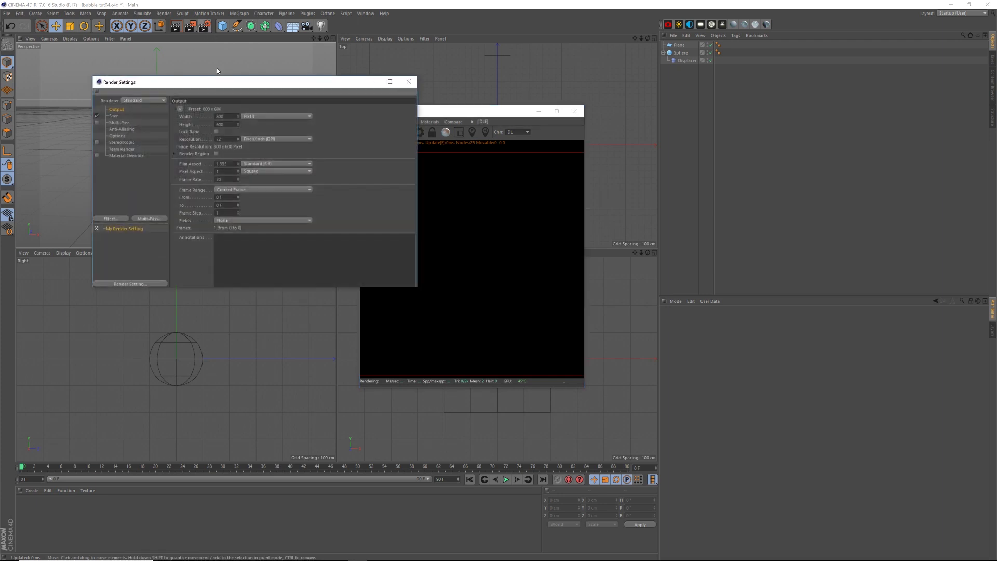
{"action": "left_click", "coordinate": [142, 101]}
{"action": "left_click", "coordinate": [150, 141]}
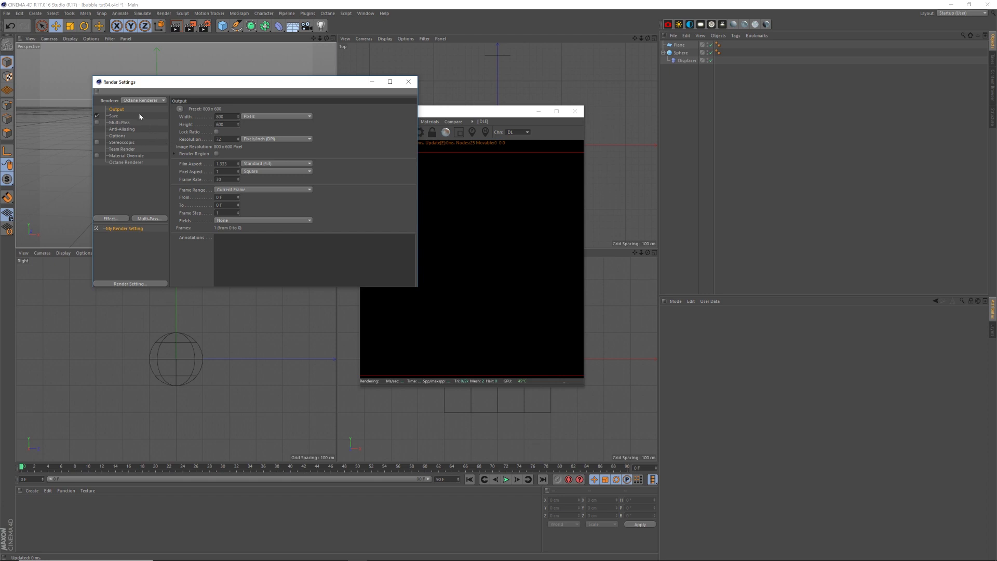
{"action": "left_click", "coordinate": [97, 116]}
{"action": "double_click", "coordinate": [220, 116]}
{"action": "type", "text": "720"}
{"action": "key", "text": "Tab"}
{"action": "type", "text": "7"}
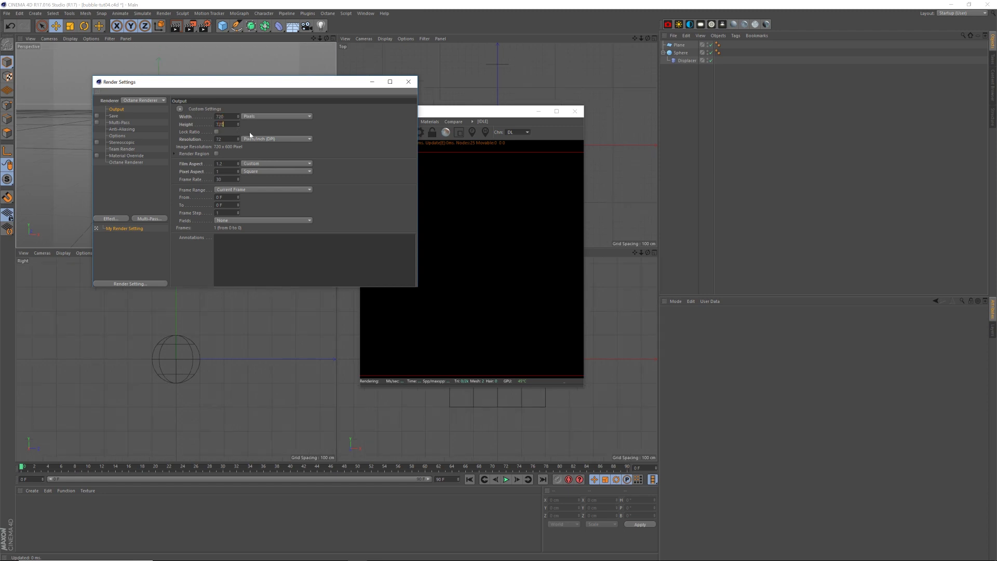
{"action": "key", "text": "Return"}
{"action": "left_click", "coordinate": [409, 84]}
{"action": "left_click_drag", "start_coordinate": [446, 111], "coordinate": [407, 99]}
- Switch the Octane kernel to Pathtracing with 512 max samples
{"action": "left_click", "coordinate": [379, 121]}
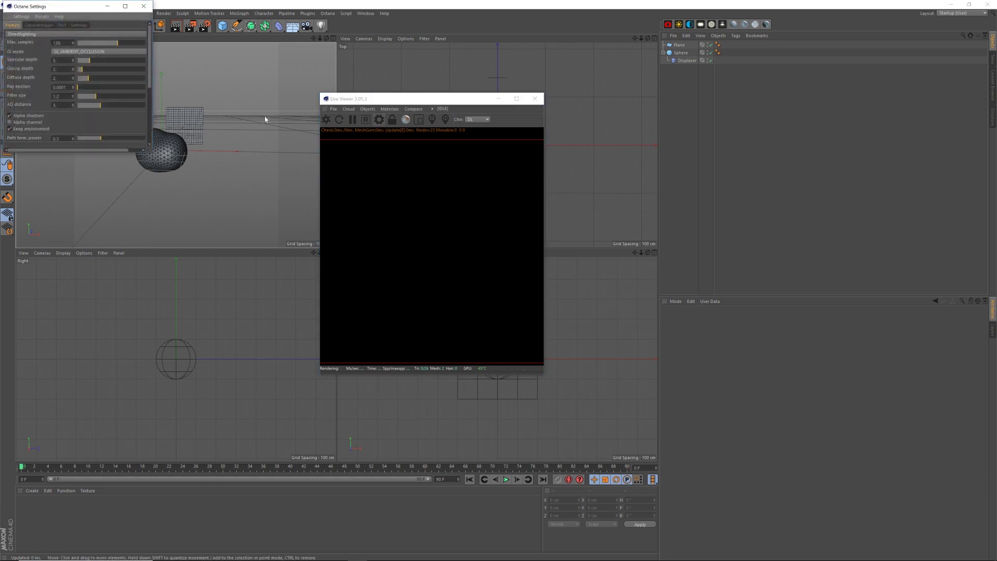
{"action": "left_click", "coordinate": [48, 33]}
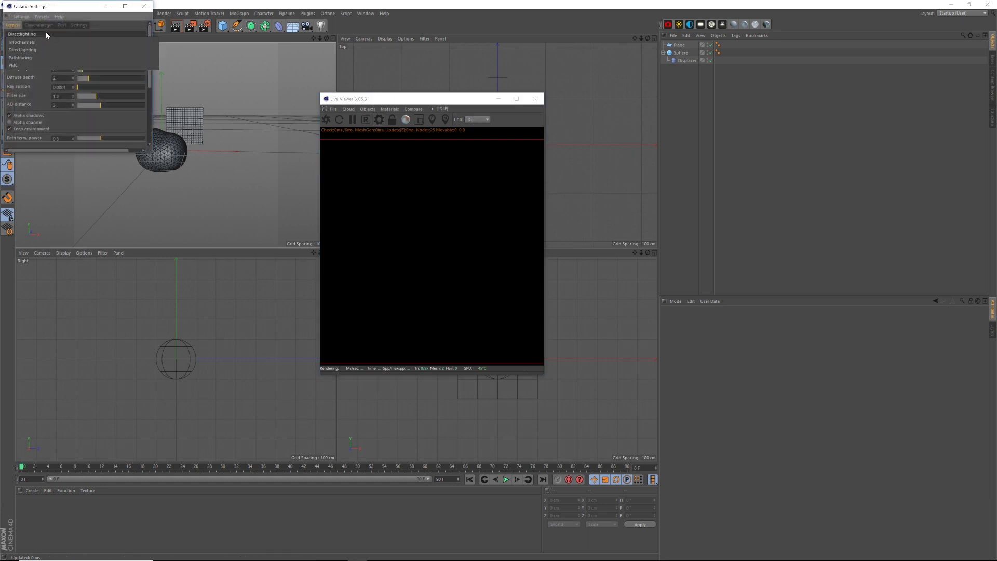
{"action": "left_click", "coordinate": [44, 57]}
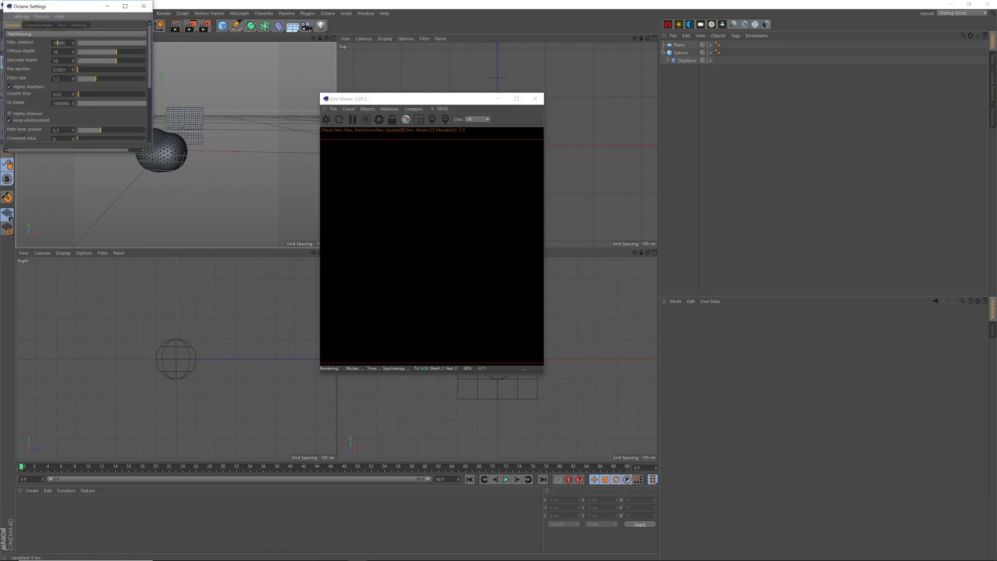
{"action": "double_click", "coordinate": [55, 42]}
{"action": "type", "text": "512"}
{"action": "key", "text": "Return"}
- Set the GI clamp to 4 and restart the live render
{"action": "double_click", "coordinate": [61, 103]}
{"action": "type", "text": "4"}
{"action": "key", "text": "Return"}
{"action": "left_click", "coordinate": [144, 8]}
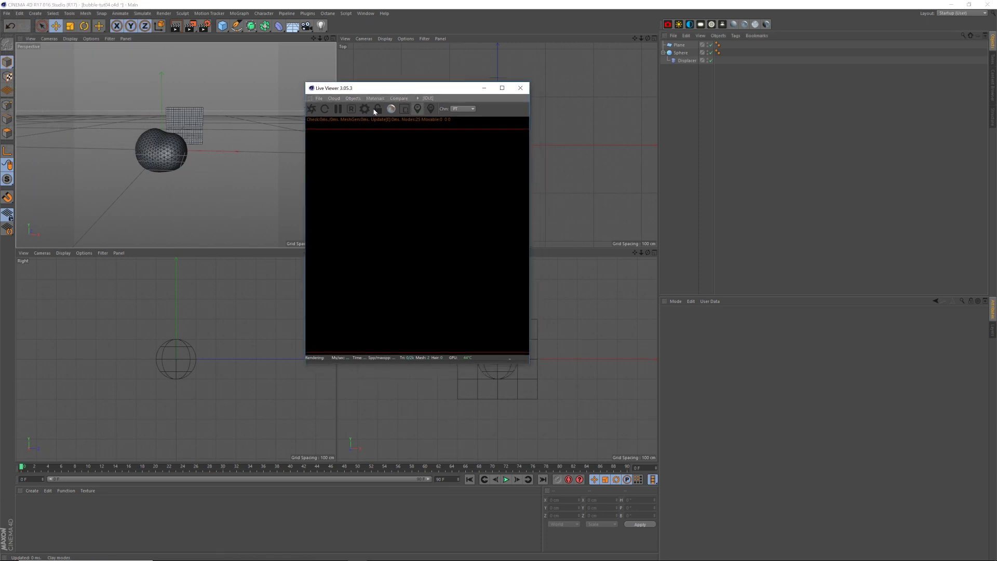
{"action": "left_click", "coordinate": [312, 110]}
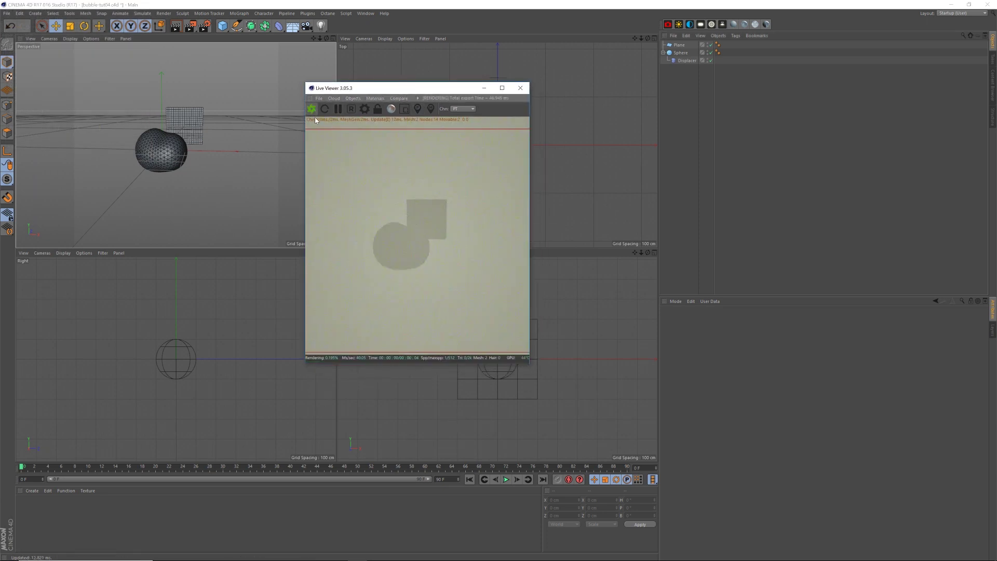
{"action": "left_click_drag", "start_coordinate": [385, 91], "coordinate": [389, 81]}
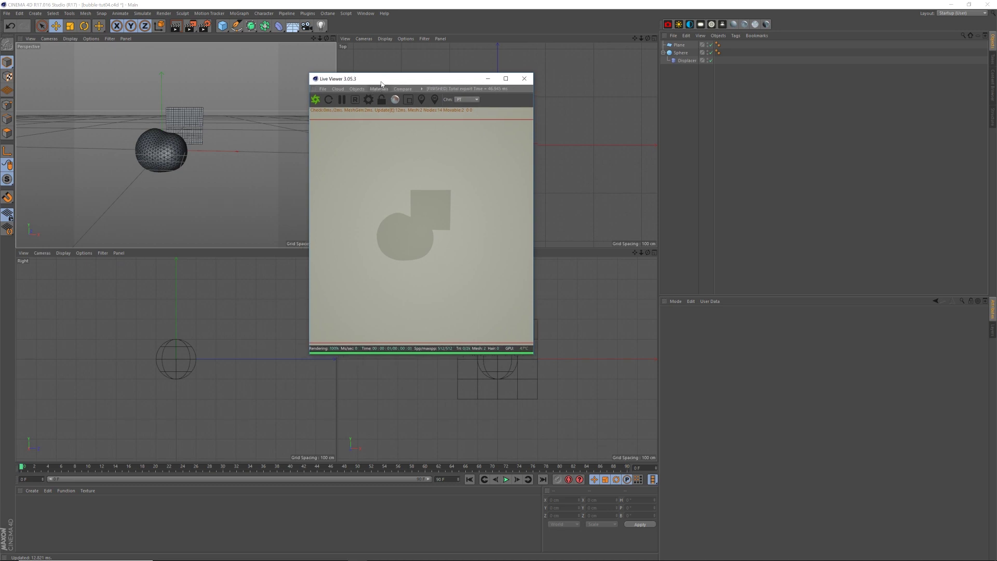
{"action": "left_click_drag", "start_coordinate": [386, 84], "coordinate": [385, 83]}
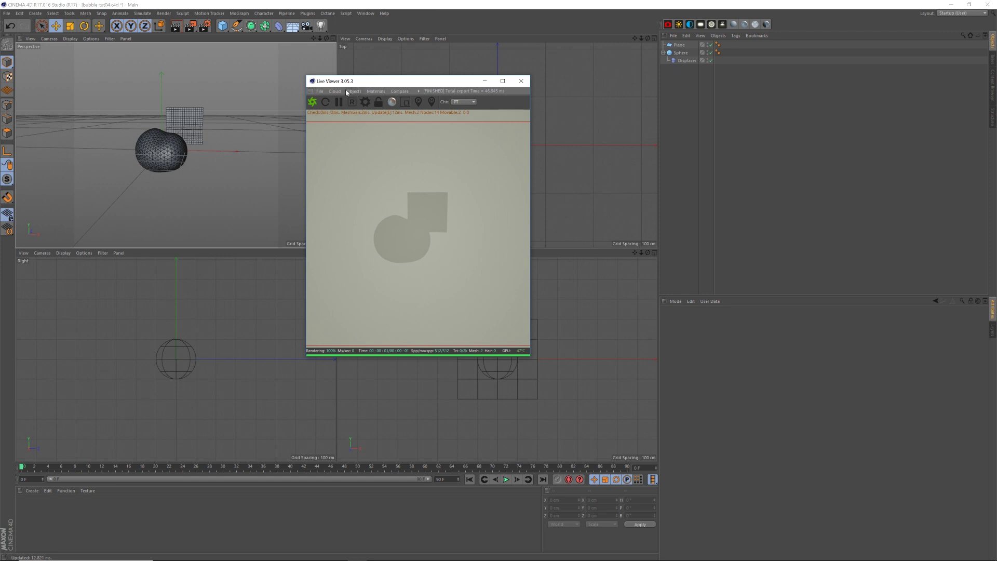
- Add an Octane Camera from the Live Viewer Objects menu and select it
{"action": "left_click", "coordinate": [355, 92]}
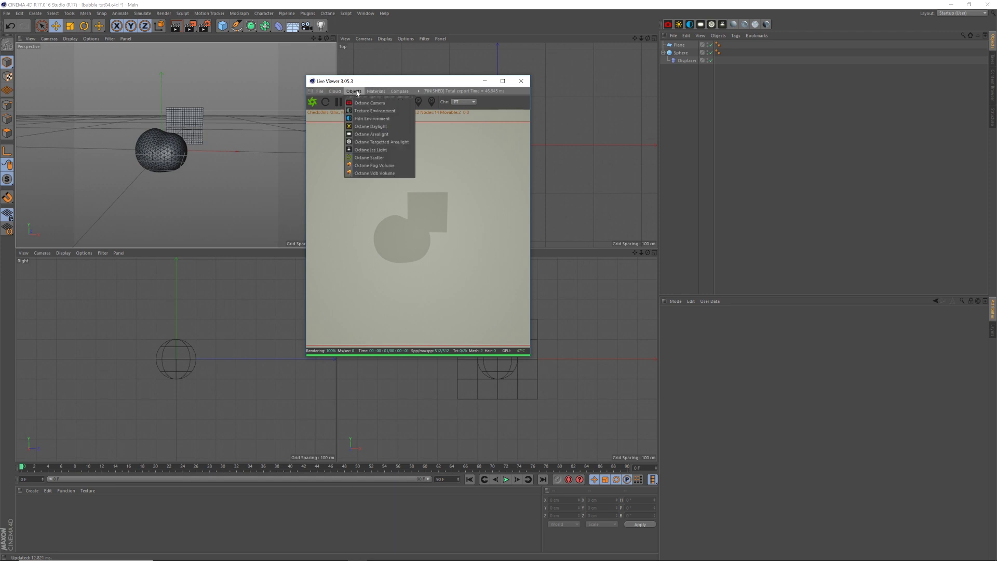
{"action": "left_click", "coordinate": [370, 106]}
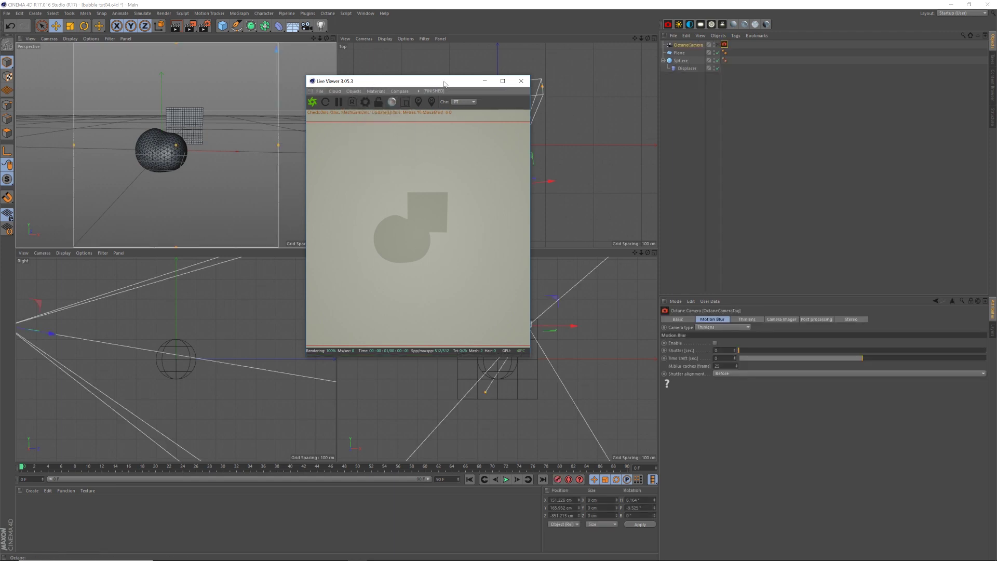
{"action": "left_click_drag", "start_coordinate": [442, 82], "coordinate": [427, 73]}
{"action": "left_click", "coordinate": [723, 48]}
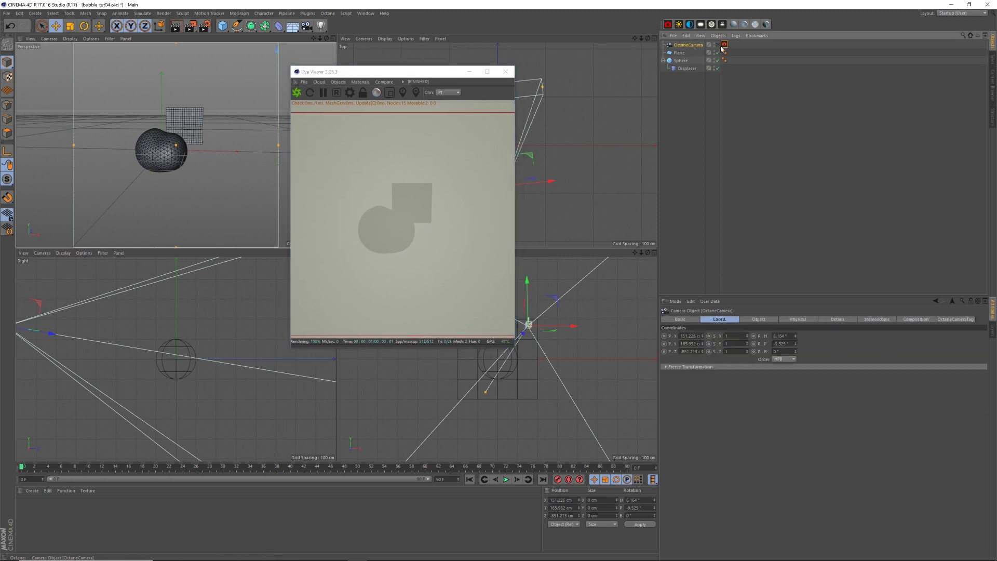
{"action": "left_click", "coordinate": [724, 45]}
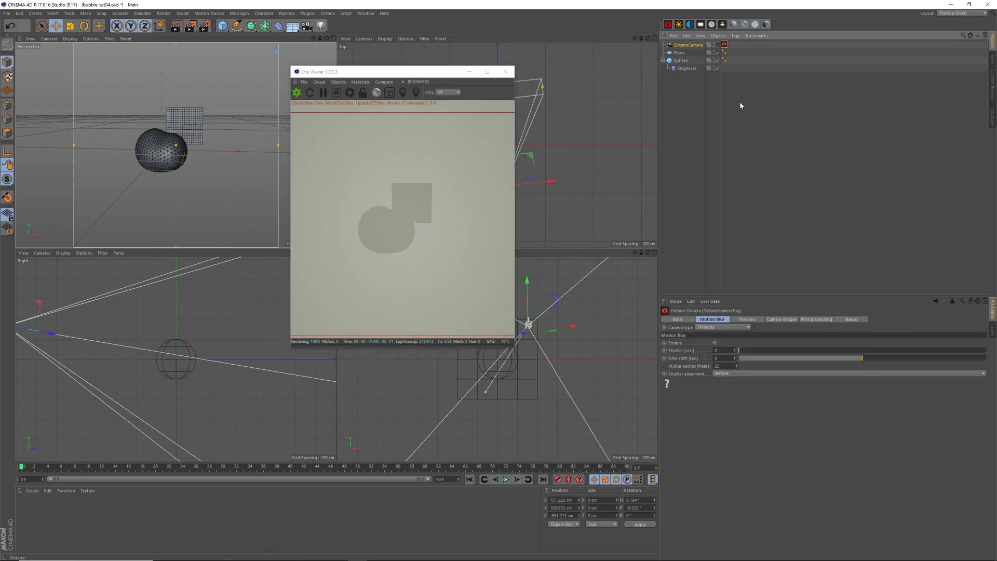
{"action": "left_click", "coordinate": [689, 45]}
- Zero the camera's heading and pitch and position it at 0, 0, -800 cm
{"action": "left_click", "coordinate": [781, 336]}
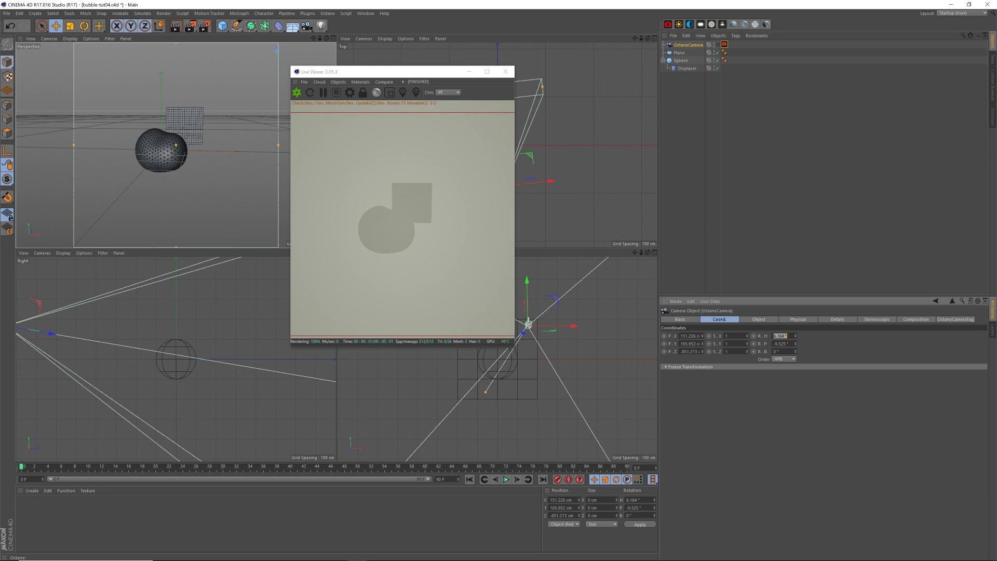
{"action": "type", "text": "0"}
{"action": "key", "text": "Tab"}
{"action": "type", "text": "0"}
{"action": "key", "text": "Return"}
{"action": "left_click", "coordinate": [690, 336]}
{"action": "type", "text": "0"}
{"action": "key", "text": "Tab"}
{"action": "type", "text": "0"}
{"action": "key", "text": "Tab"}
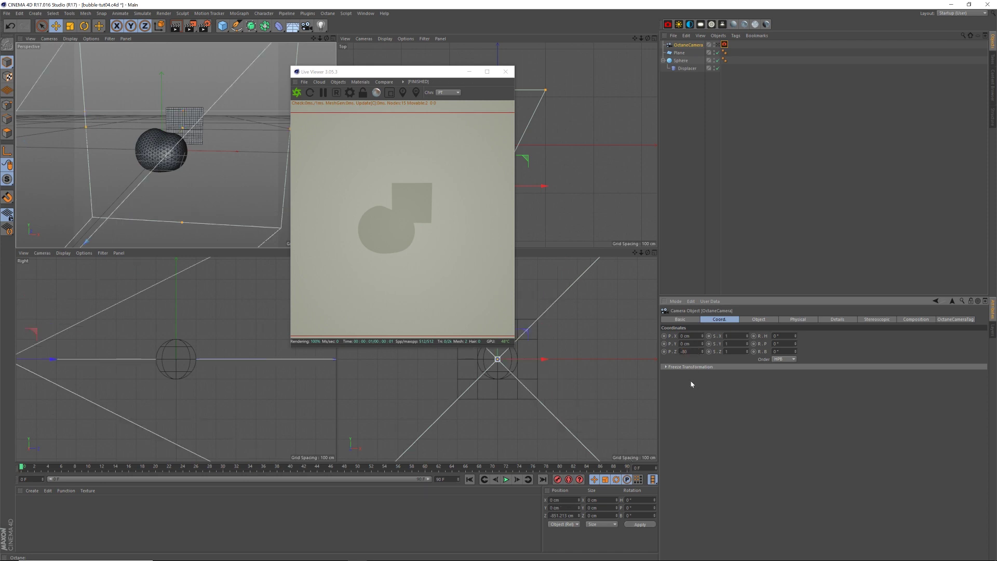
{"action": "key", "text": "Return"}
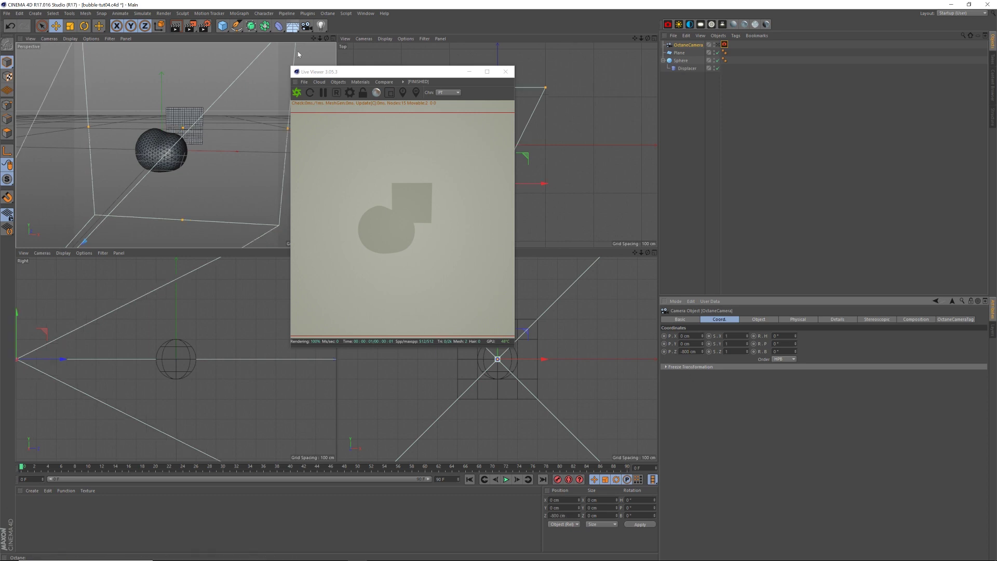
{"action": "left_click_drag", "start_coordinate": [237, 128], "coordinate": [200, 126], "text": "alt"}
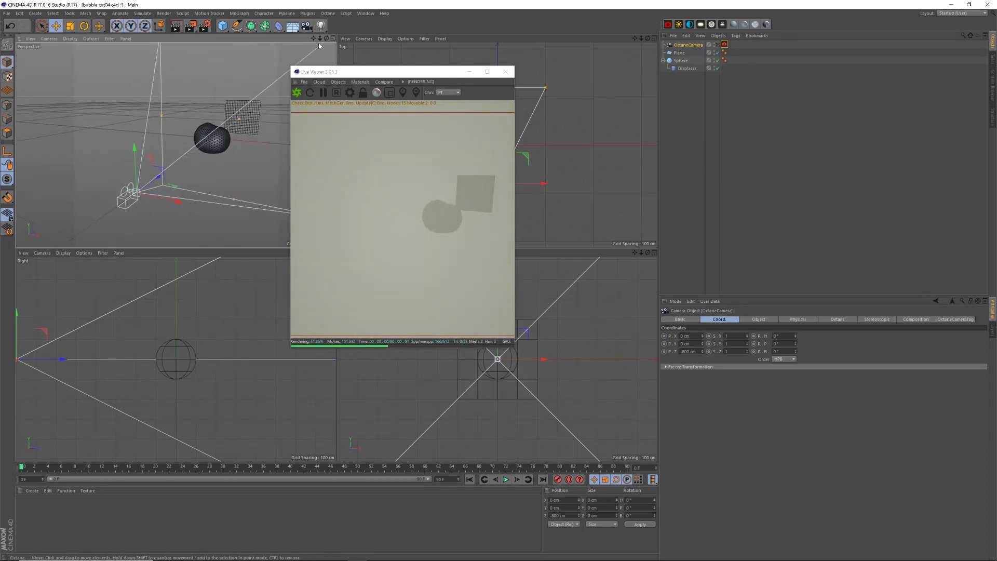
- Look through the OctaneCamera and scale the Plane up to about 2804 cm
{"action": "left_click_drag", "start_coordinate": [421, 72], "coordinate": [477, 79]}
{"action": "left_click", "coordinate": [717, 45]}
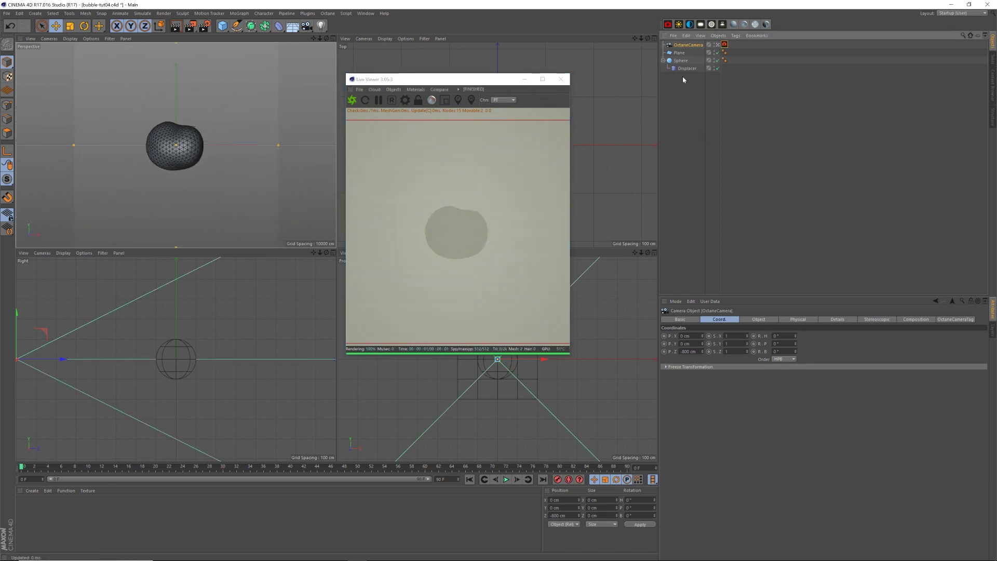
{"action": "left_click", "coordinate": [683, 53]}
{"action": "key", "text": "t"}
{"action": "left_click_drag", "start_coordinate": [236, 95], "coordinate": [294, 99]}
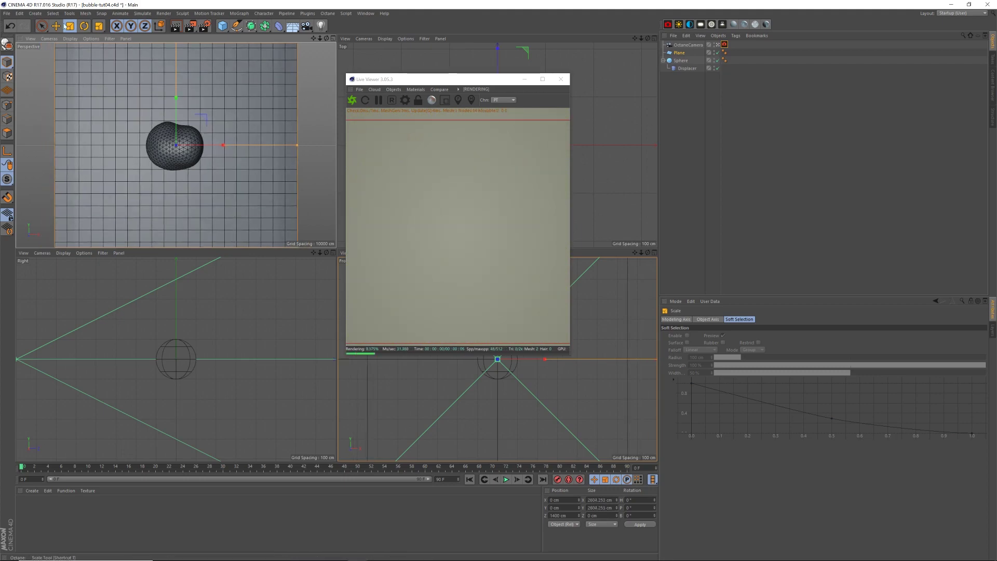
{"action": "key", "text": "e"}
- Select the Sphere and shift the Live Viewer window to uncover the camera
{"action": "left_click_drag", "start_coordinate": [465, 79], "coordinate": [445, 75]}
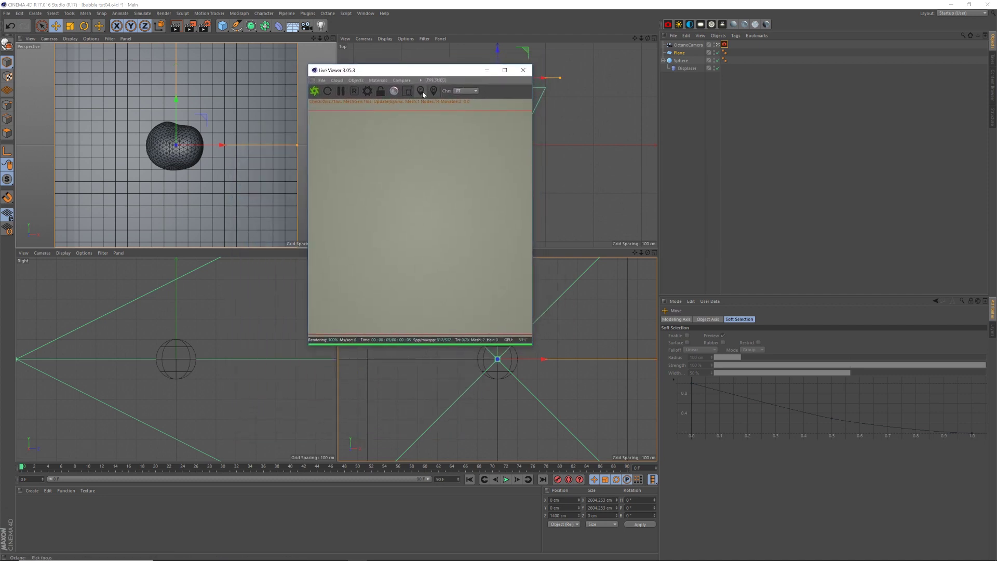
{"action": "left_click", "coordinate": [184, 155]}
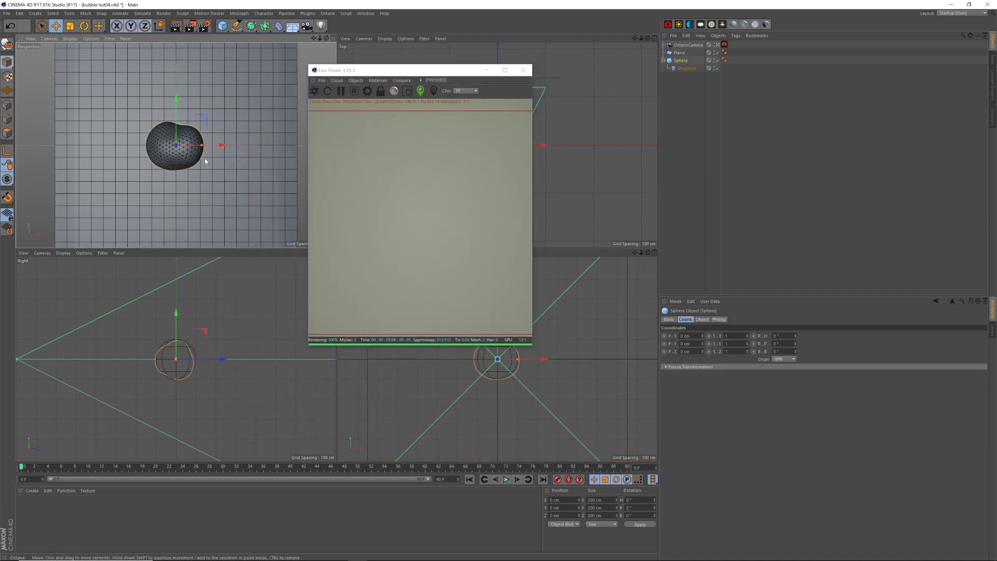
{"action": "left_click_drag", "start_coordinate": [423, 69], "coordinate": [426, 101]}
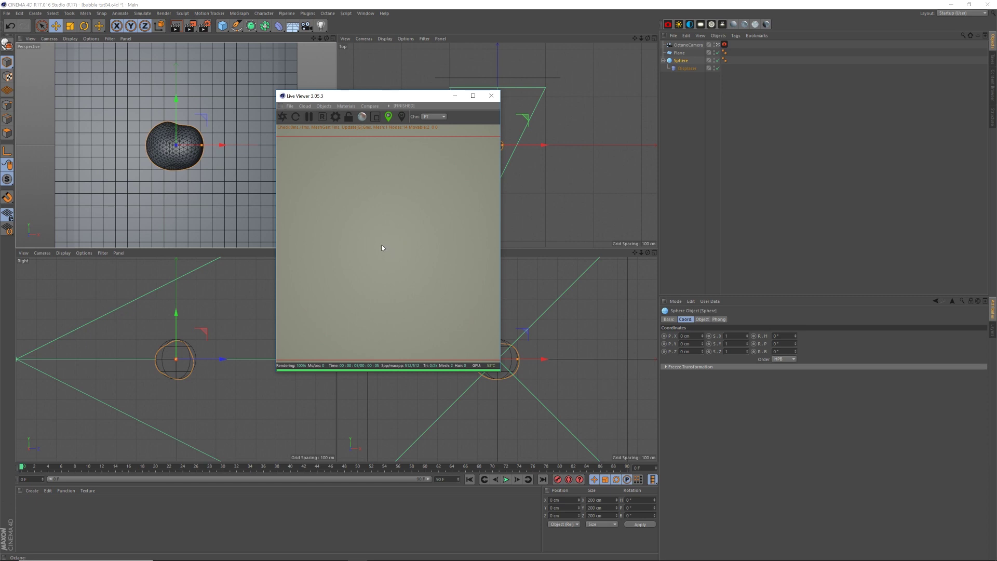
{"action": "left_click_drag", "start_coordinate": [422, 97], "coordinate": [428, 80]}
- Add an Octane Hdri Environment and open the ImageTexture in its OctaneSky tag's Texture slot
{"action": "left_click", "coordinate": [681, 86]}
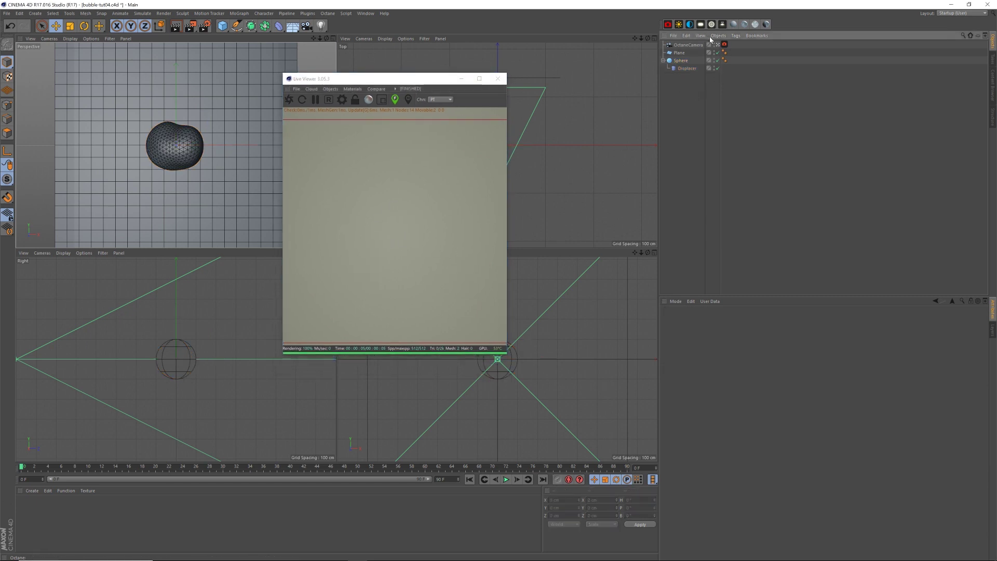
{"action": "left_click", "coordinate": [332, 89]}
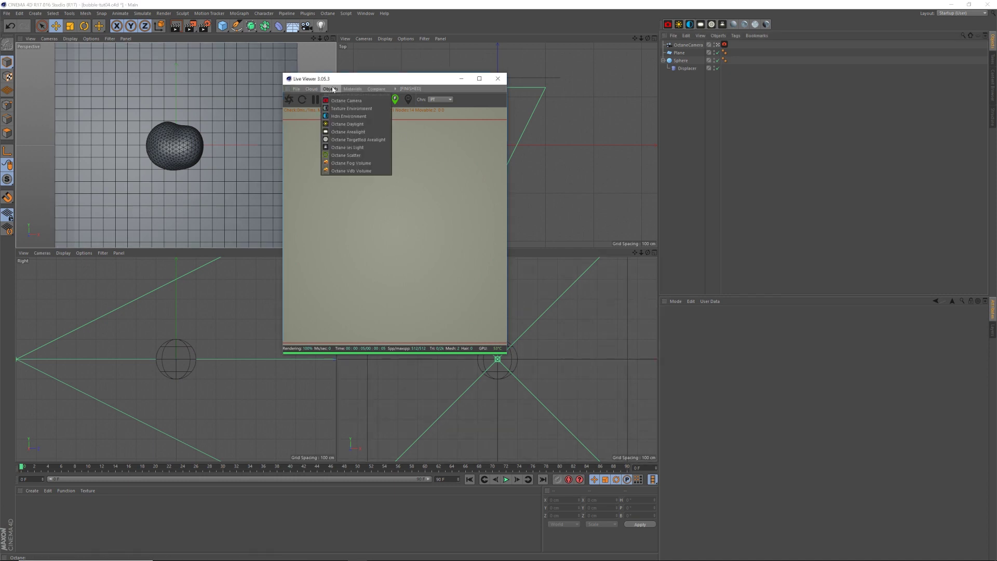
{"action": "left_click", "coordinate": [349, 116]}
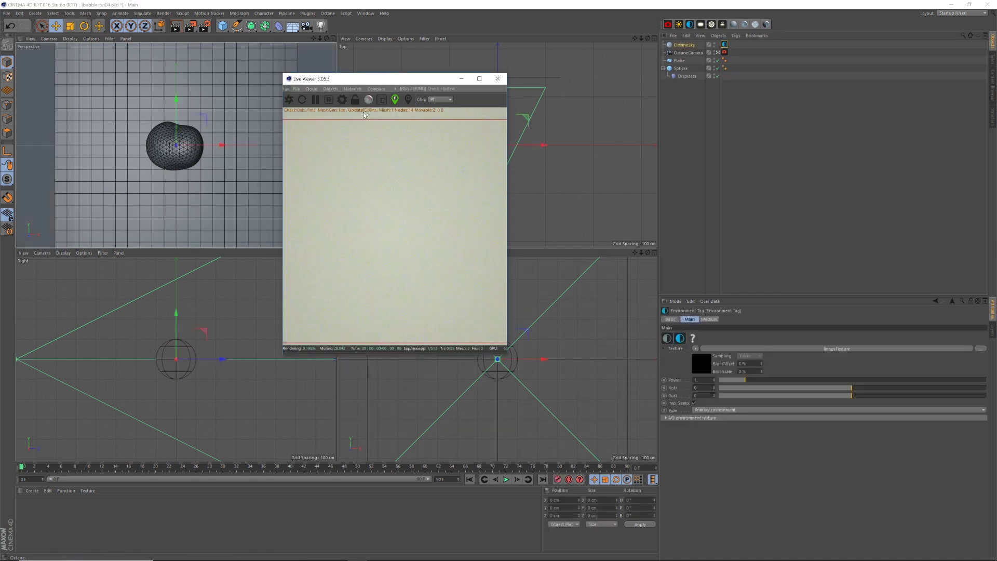
{"action": "left_click", "coordinate": [725, 46]}
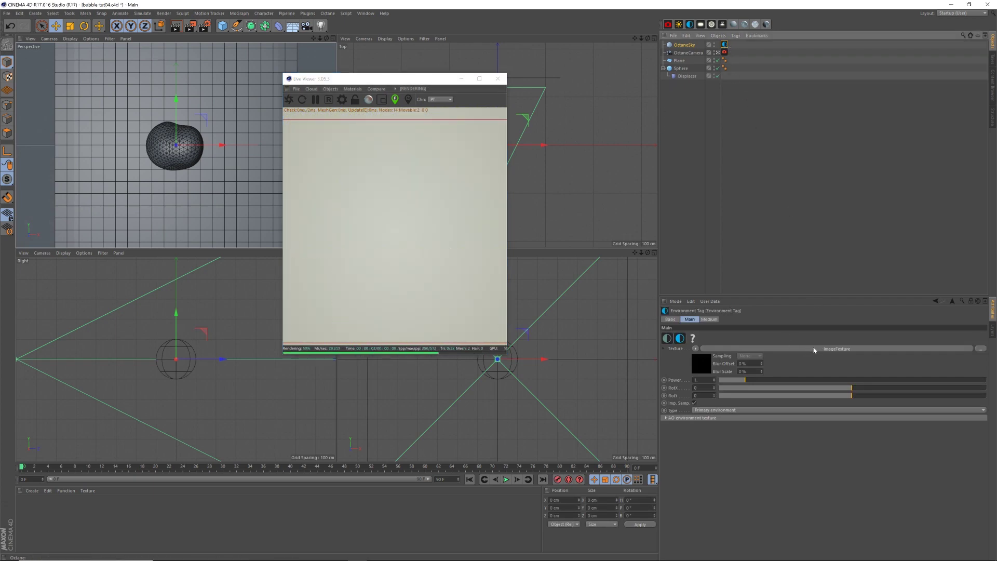
{"action": "left_click", "coordinate": [814, 350]}
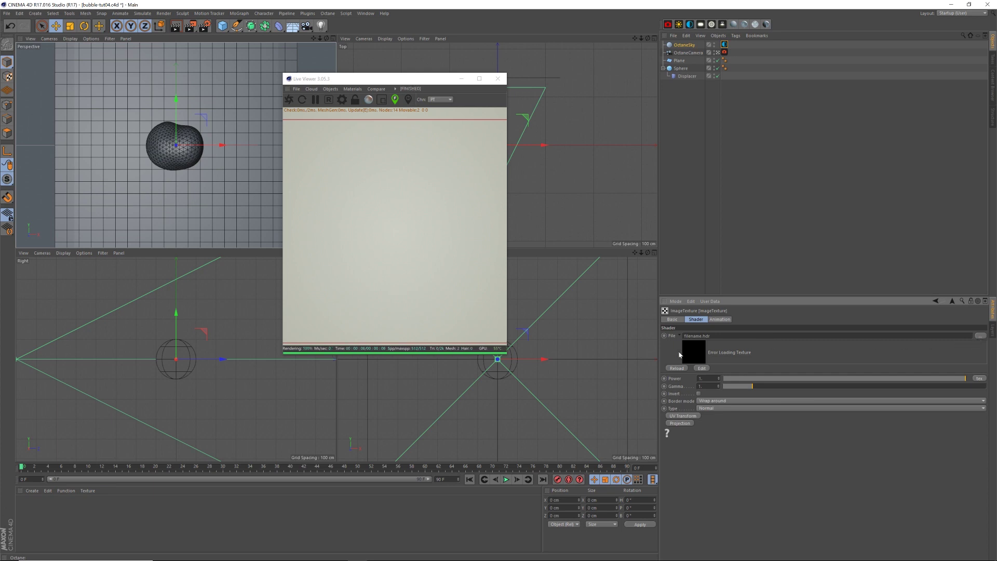
{"action": "left_click", "coordinate": [242, 553]}
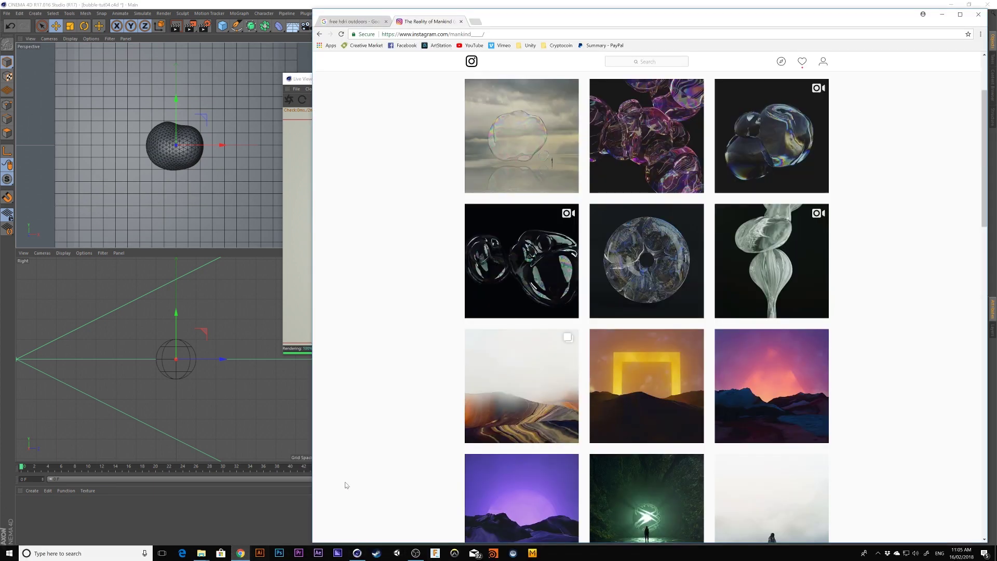
{"action": "left_click", "coordinate": [366, 22]}
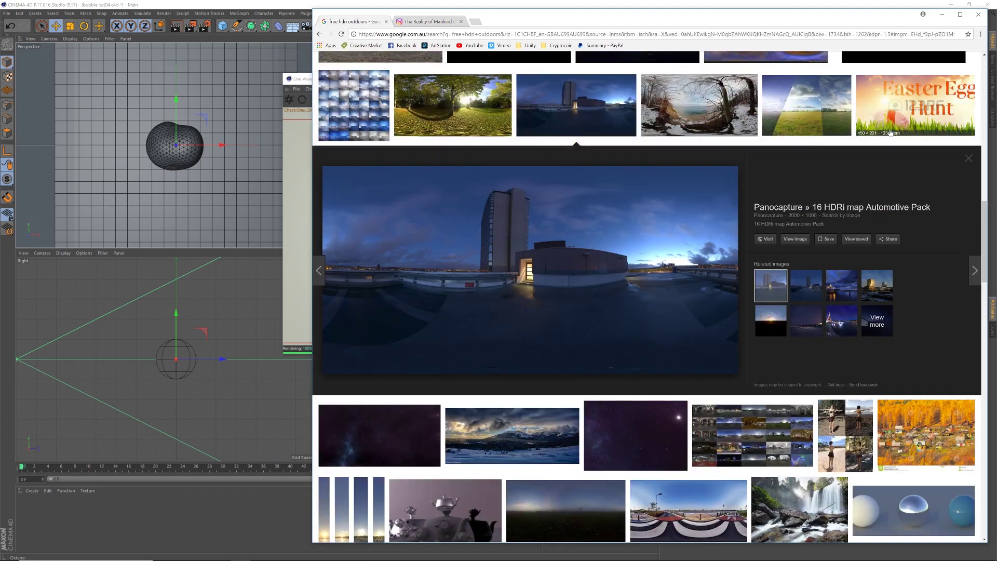
{"action": "left_click_drag", "start_coordinate": [984, 236], "coordinate": [985, 107]}
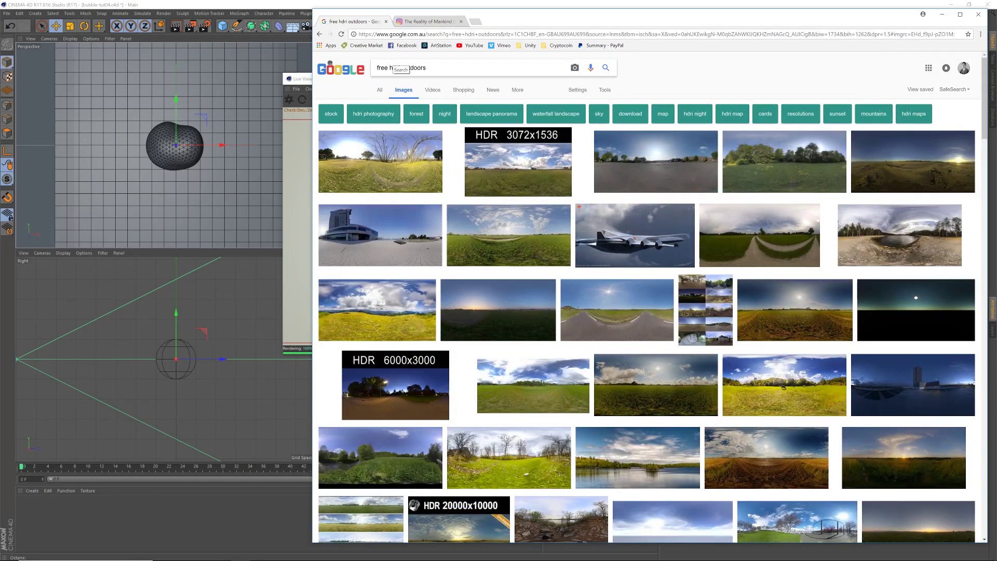
{"action": "left_click_drag", "start_coordinate": [985, 80], "coordinate": [994, 212]}
{"action": "scroll", "coordinate": [671, 217], "scroll_direction": "up", "scroll_amount": 5}
{"action": "scroll", "coordinate": [671, 218], "scroll_direction": "down", "scroll_amount": 9}
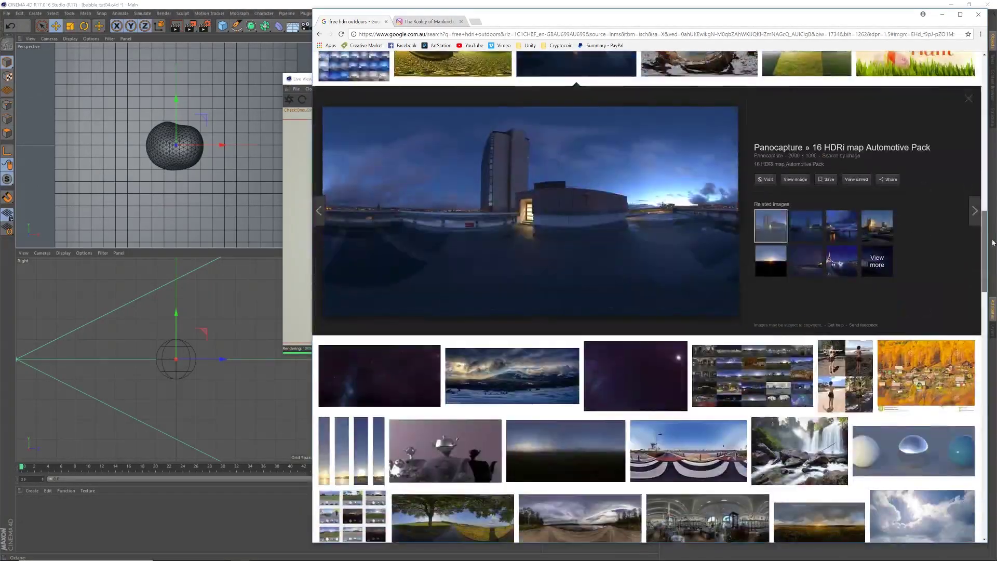
{"action": "scroll", "coordinate": [671, 217], "scroll_direction": "up", "scroll_amount": 1}
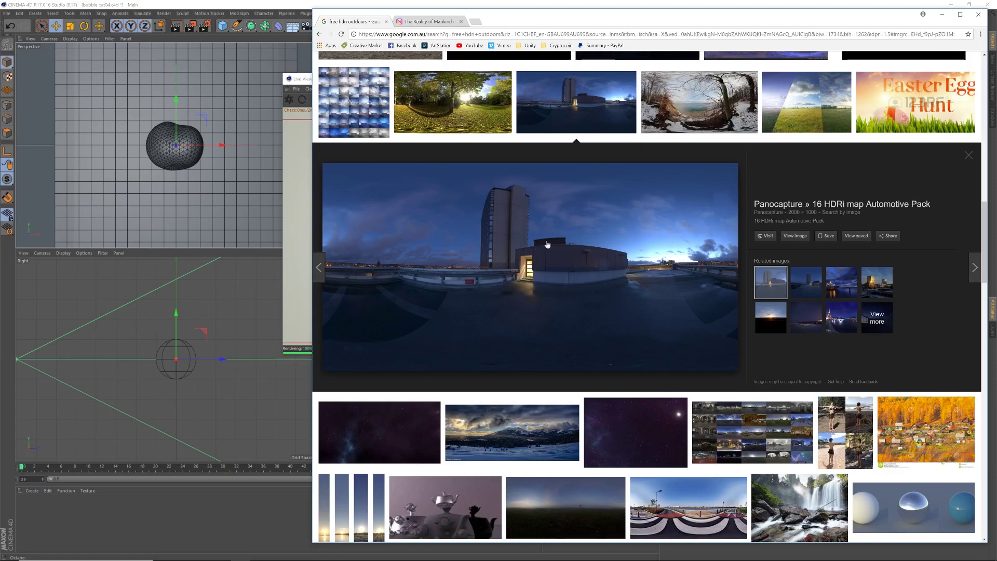
- Load QparkRoofNight_03_Thumbnail1 into the OctaneSky ImageTexture and copy it into the project
{"action": "left_click", "coordinate": [308, 488]}
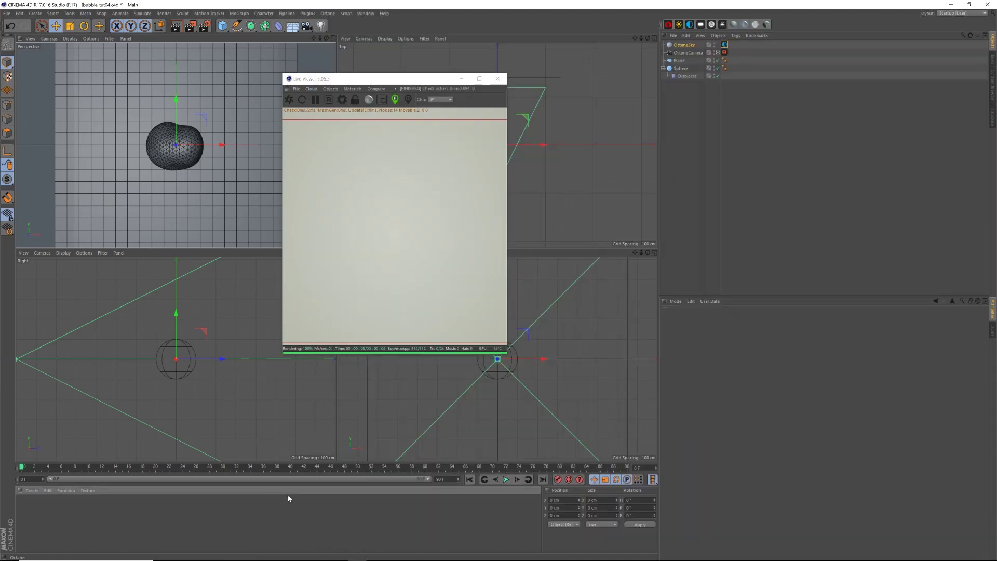
{"action": "left_click", "coordinate": [725, 44]}
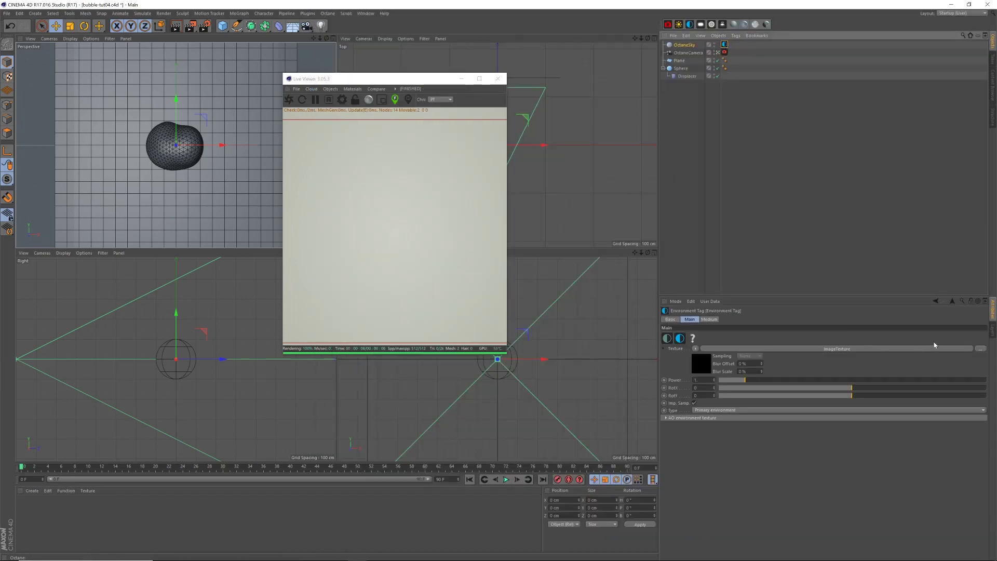
{"action": "left_click", "coordinate": [952, 348]}
{"action": "left_click", "coordinate": [980, 336]}
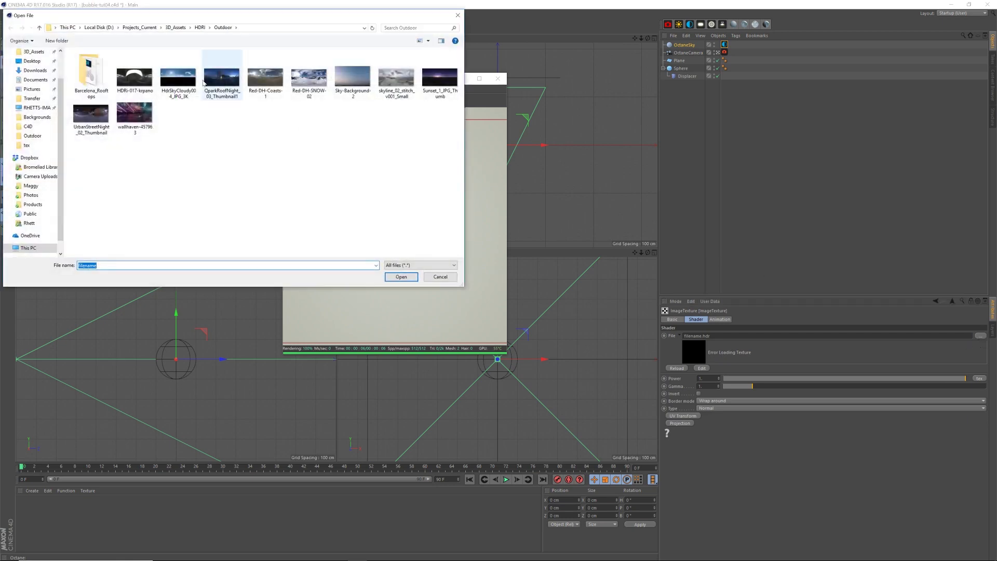
{"action": "left_click", "coordinate": [240, 91]}
{"action": "left_click", "coordinate": [400, 277]}
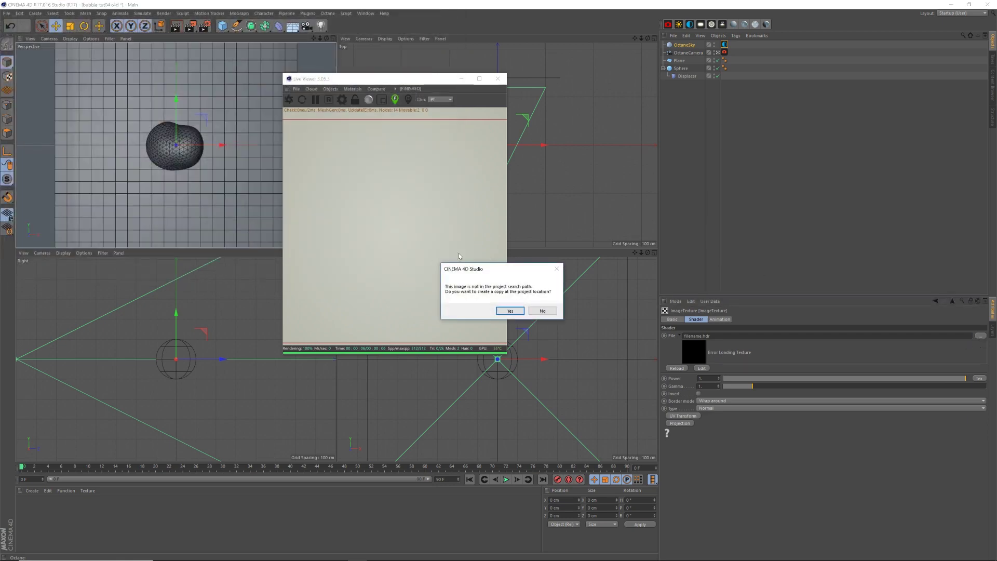
{"action": "left_click", "coordinate": [510, 310]}
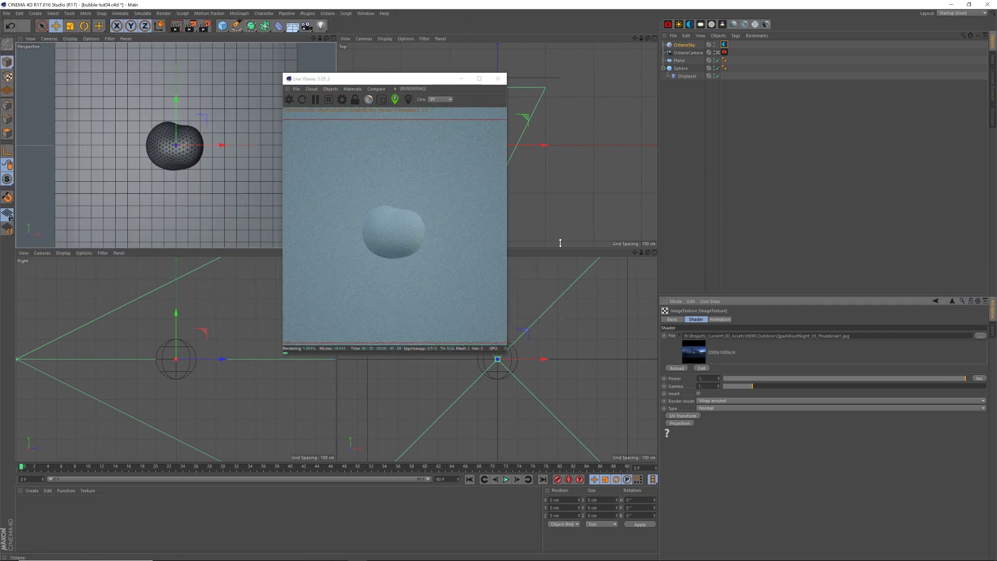
- Set the Live Viewer camera focus on the bubble
{"action": "left_click_drag", "start_coordinate": [419, 82], "coordinate": [325, 104]}
{"action": "left_click", "coordinate": [318, 253]}
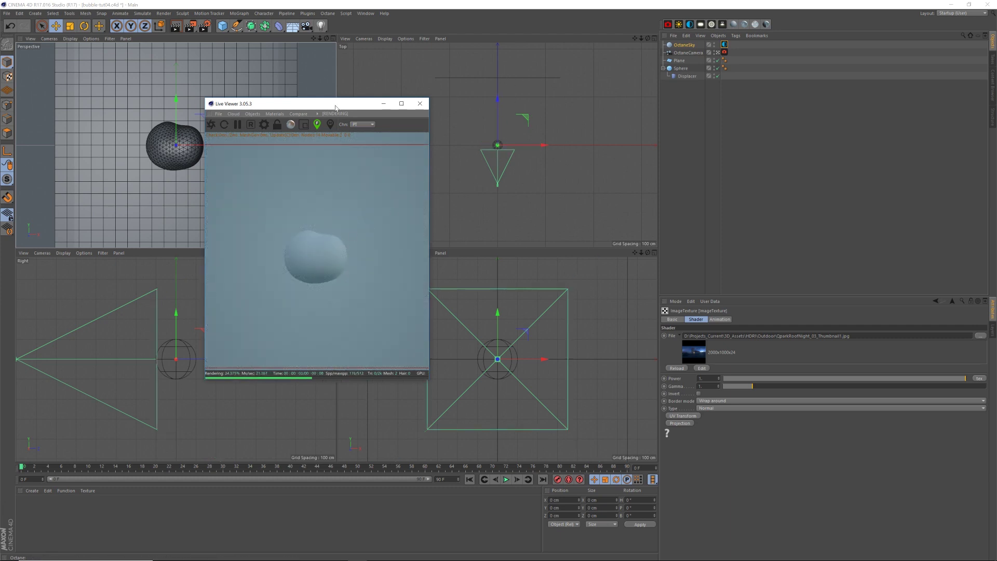
{"action": "left_click_drag", "start_coordinate": [336, 108], "coordinate": [403, 71]}
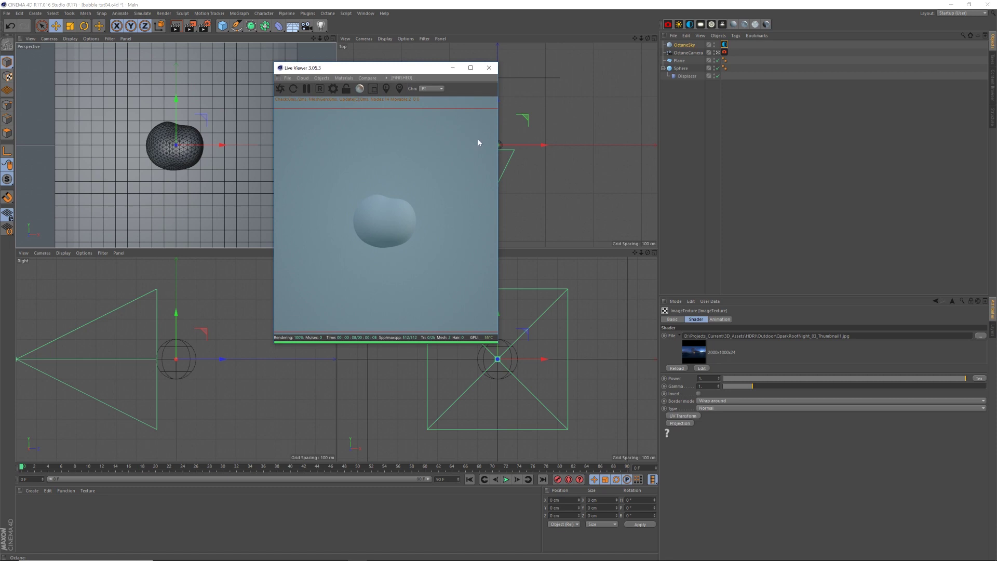
{"action": "mouse_move", "coordinate": [423, 74]}
{"action": "left_mouse_down"}
{"action": "mouse_move", "coordinate": [334, 99]}
{"action": "mouse_move", "coordinate": [437, 84]}
{"action": "left_mouse_up"}
- Set the OctaneCamera's Z position to -800
{"action": "left_click_drag", "start_coordinate": [320, 39], "coordinate": [338, 36]}
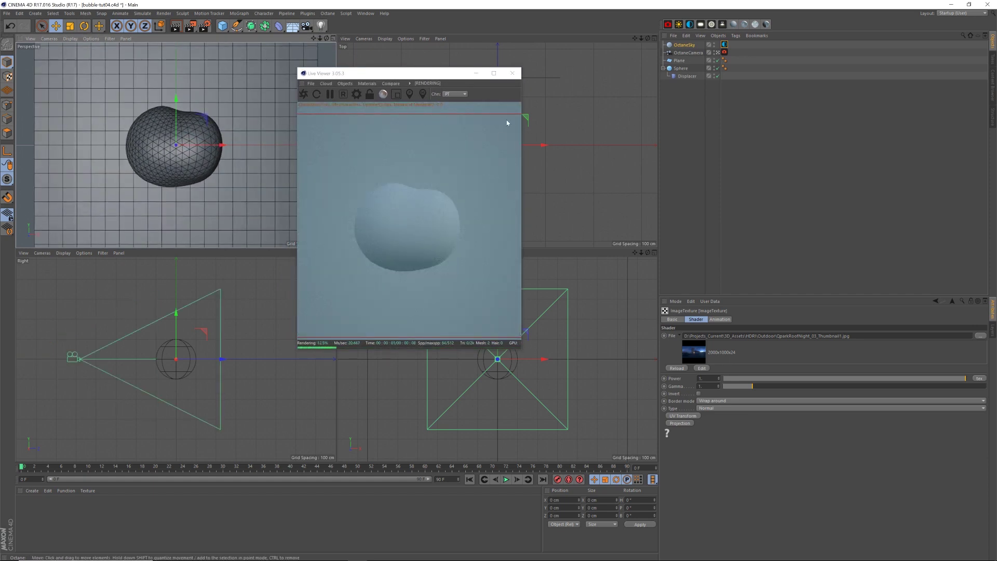
{"action": "left_click_drag", "start_coordinate": [435, 79], "coordinate": [424, 80]}
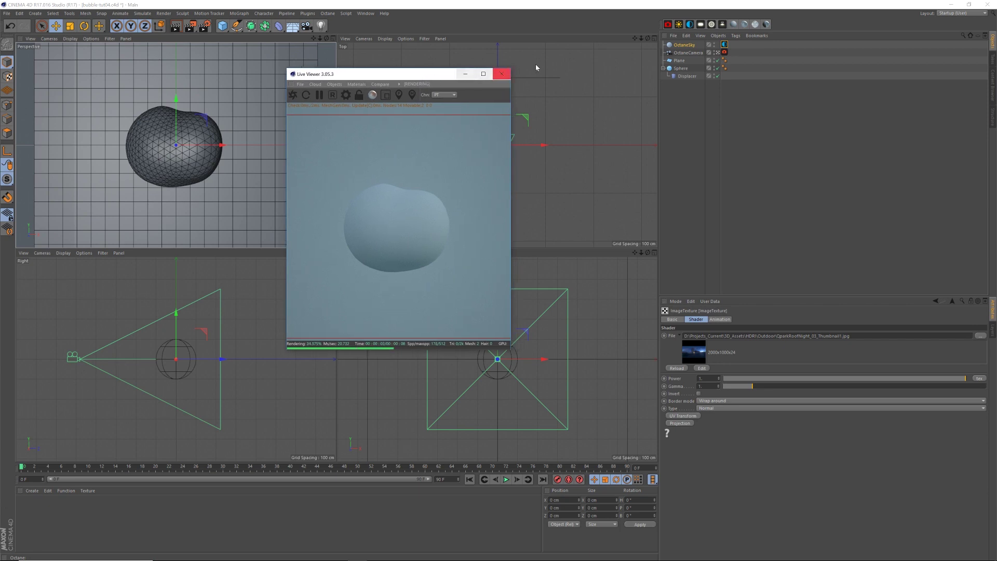
{"action": "left_click", "coordinate": [726, 52]}
{"action": "left_click", "coordinate": [688, 52]}
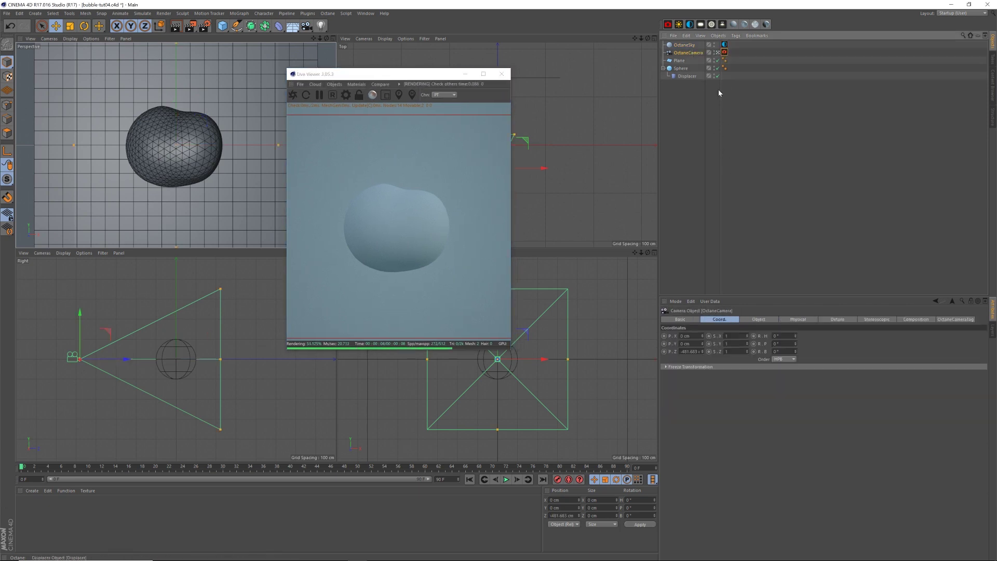
{"action": "double_click", "coordinate": [690, 352]}
{"action": "key", "text": "BackSpace"}
{"action": "type", "text": "-800"}
{"action": "key", "text": "Return"}
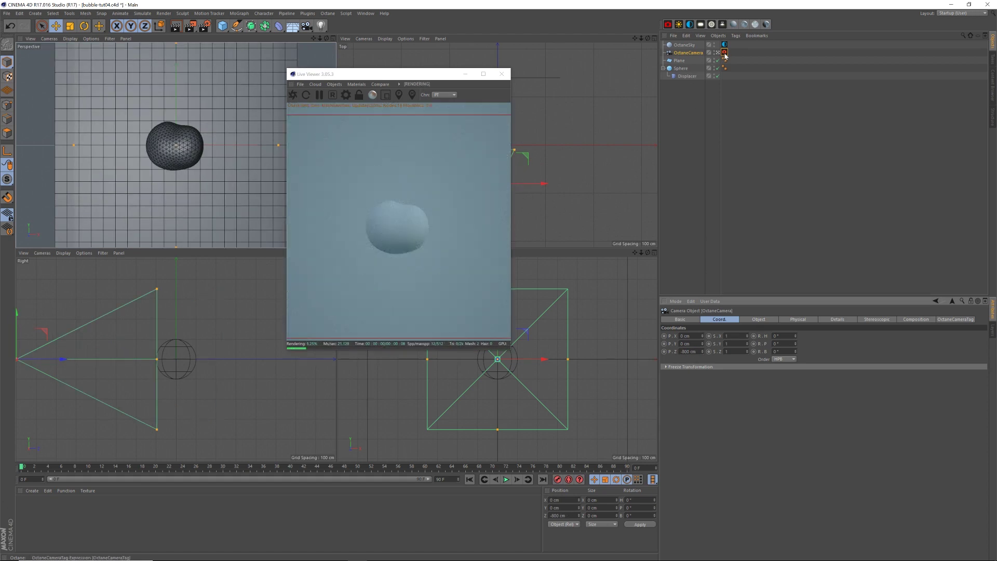
- Set the camera's focal length to the Portrait (80 mm) preset
{"action": "left_click", "coordinate": [724, 52]}
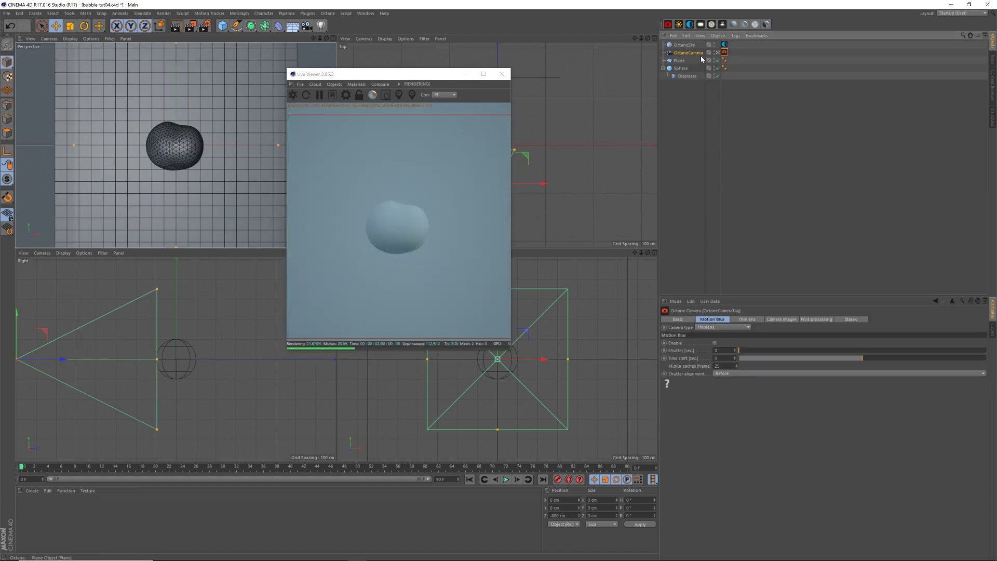
{"action": "left_click", "coordinate": [743, 52]}
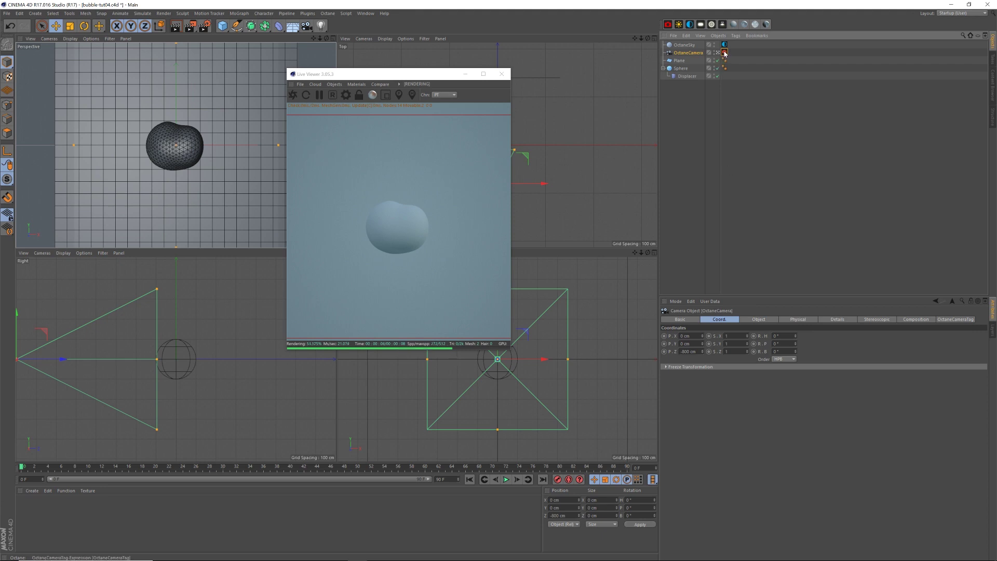
{"action": "left_click", "coordinate": [771, 320]}
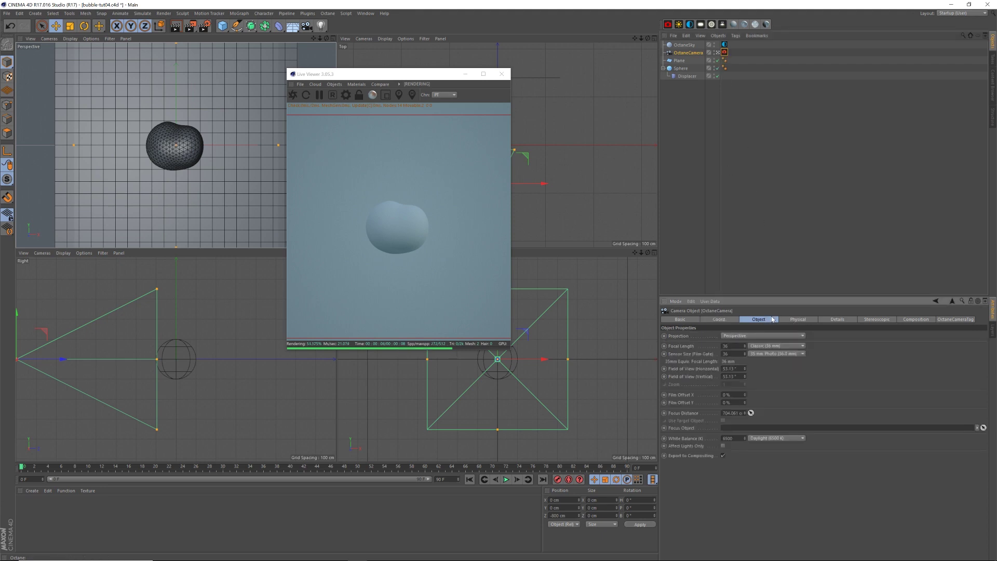
{"action": "left_click", "coordinate": [768, 345]}
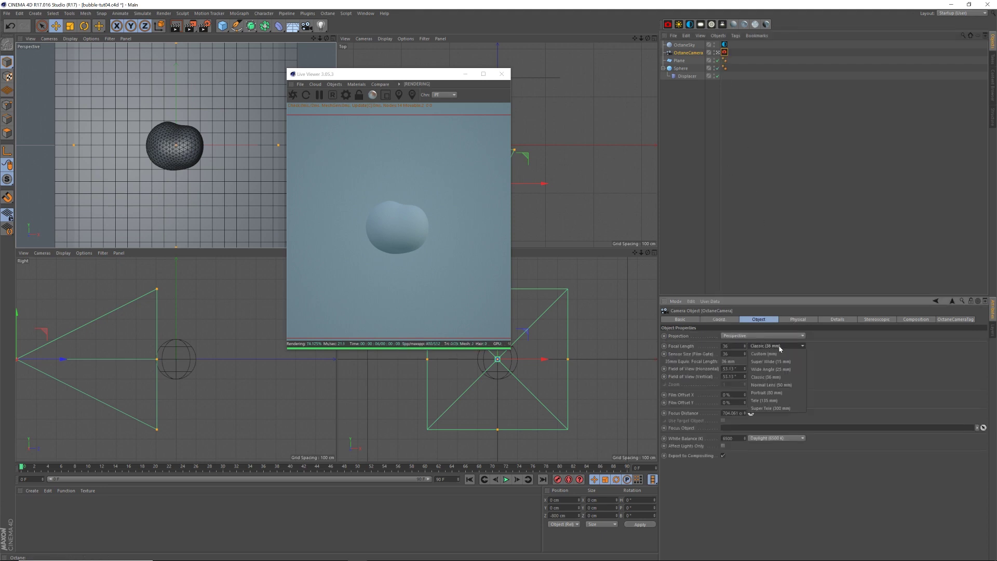
{"action": "left_click", "coordinate": [800, 393]}
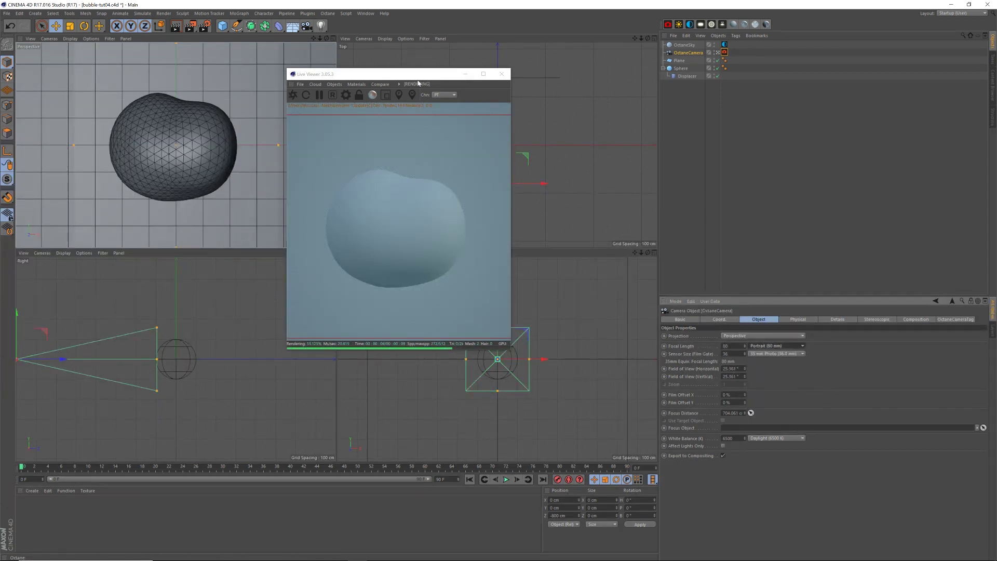
- Disable the sphere's Displacer and create a new Octane Diffuse material
{"action": "left_click", "coordinate": [717, 76]}
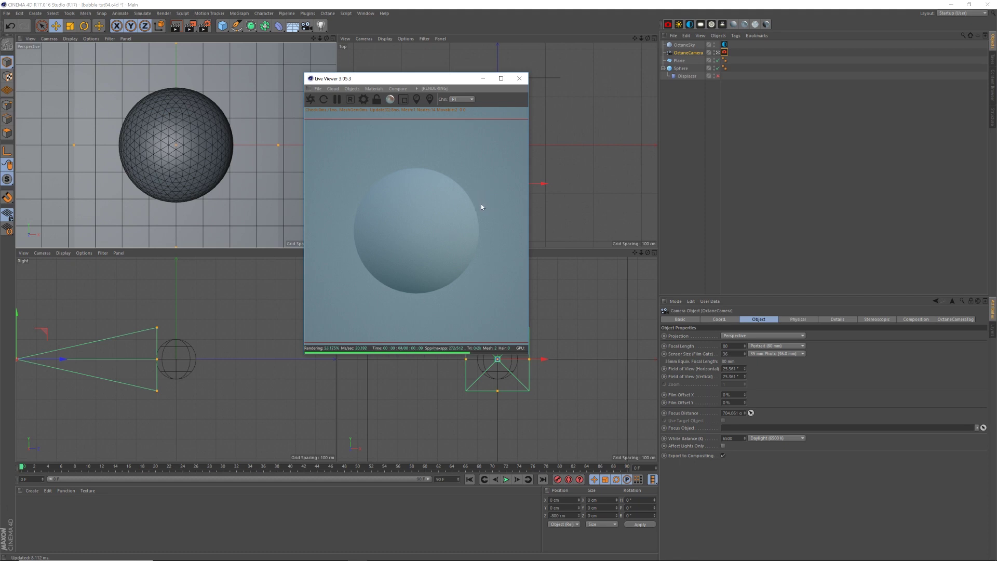
{"action": "left_click", "coordinate": [704, 165]}
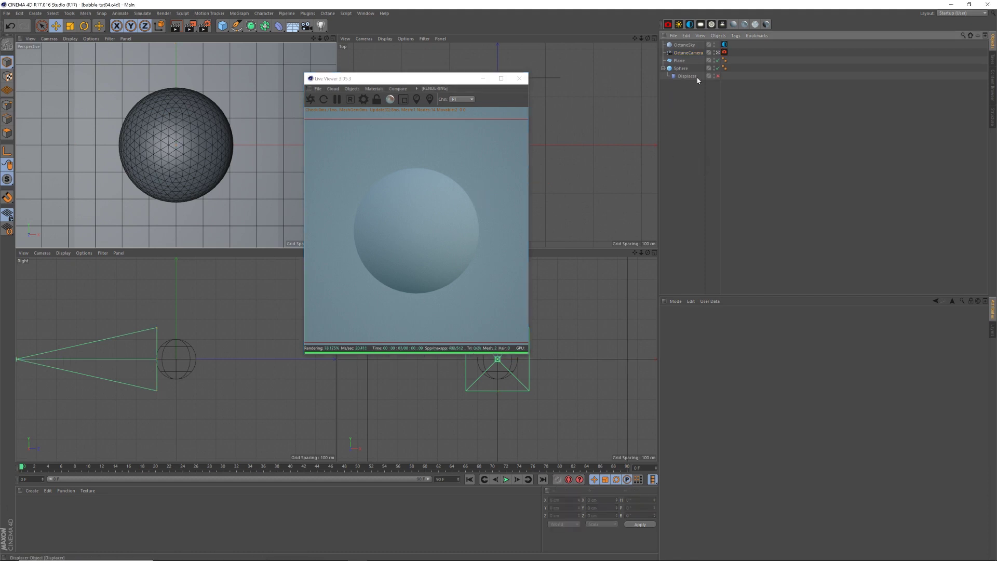
{"action": "left_click", "coordinate": [733, 25]}
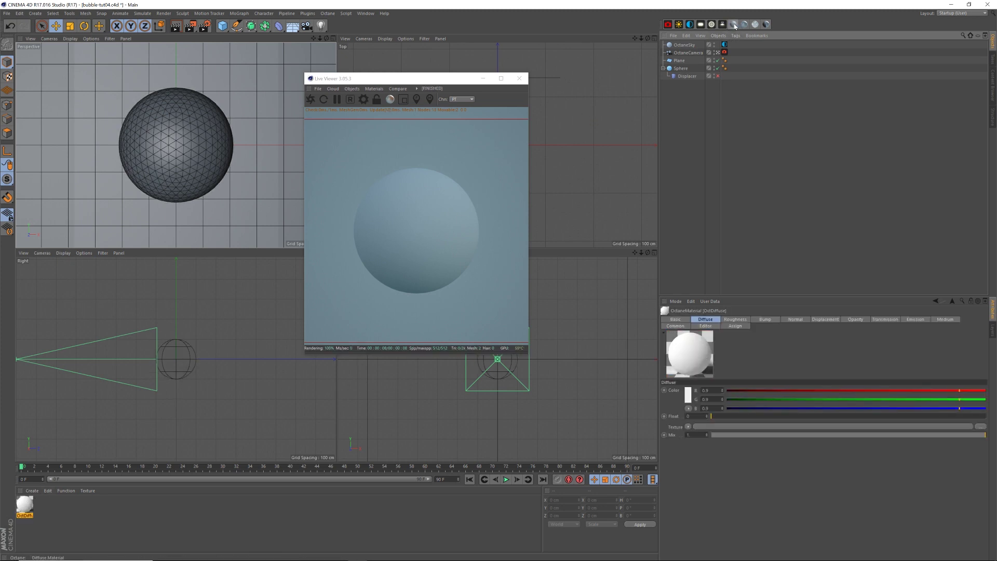
{"action": "left_click", "coordinate": [352, 89]}
{"action": "mouse_move", "coordinate": [373, 89]}
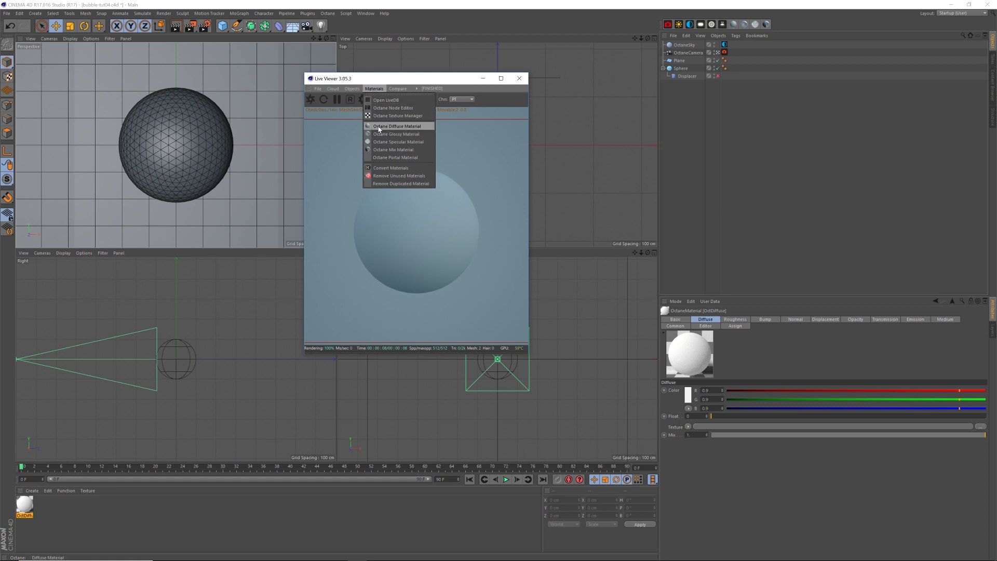
{"action": "left_click", "coordinate": [376, 92]}
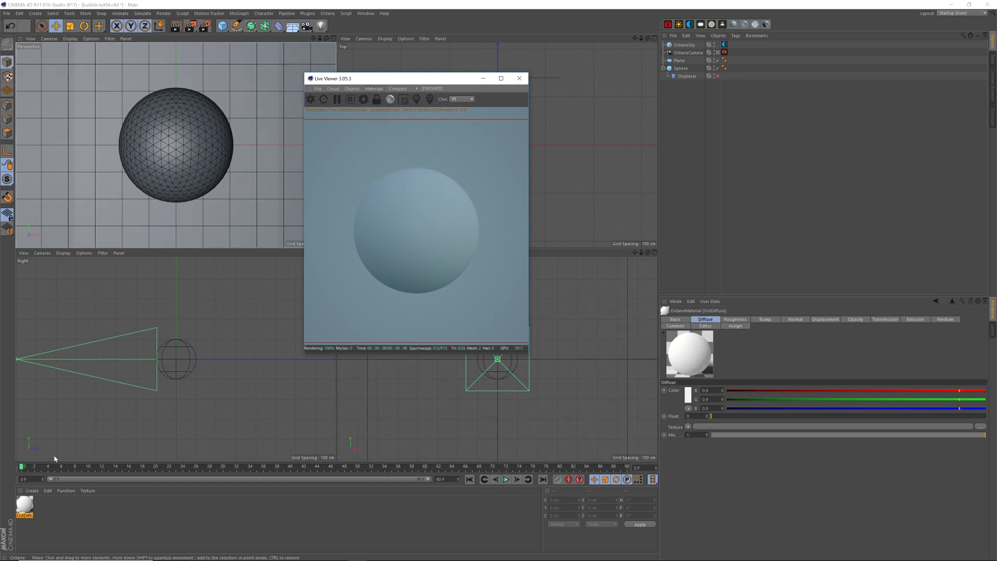
- Make the new material's diffuse colour black and apply it to the plane
{"action": "double_click", "coordinate": [29, 505]}
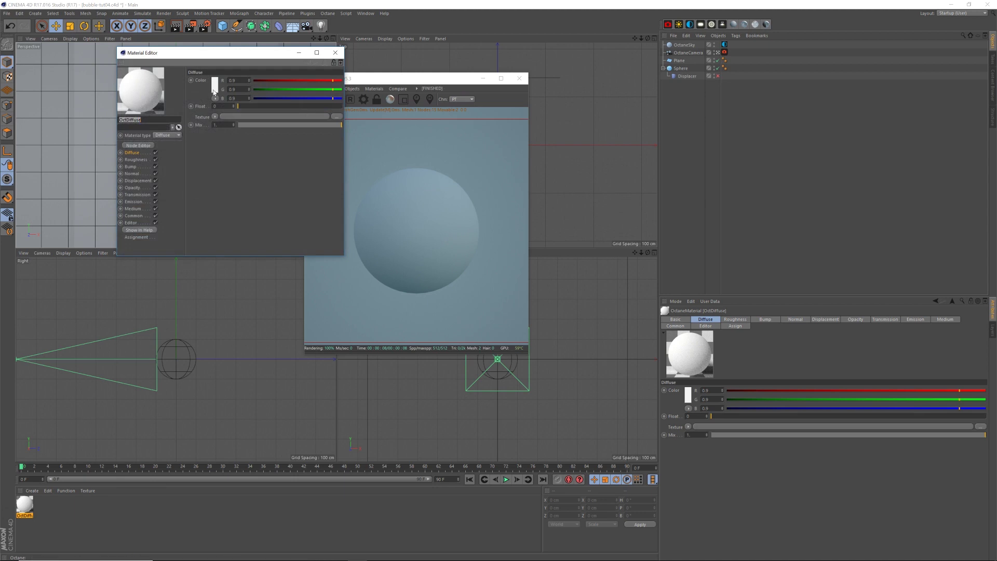
{"action": "left_click", "coordinate": [253, 99]}
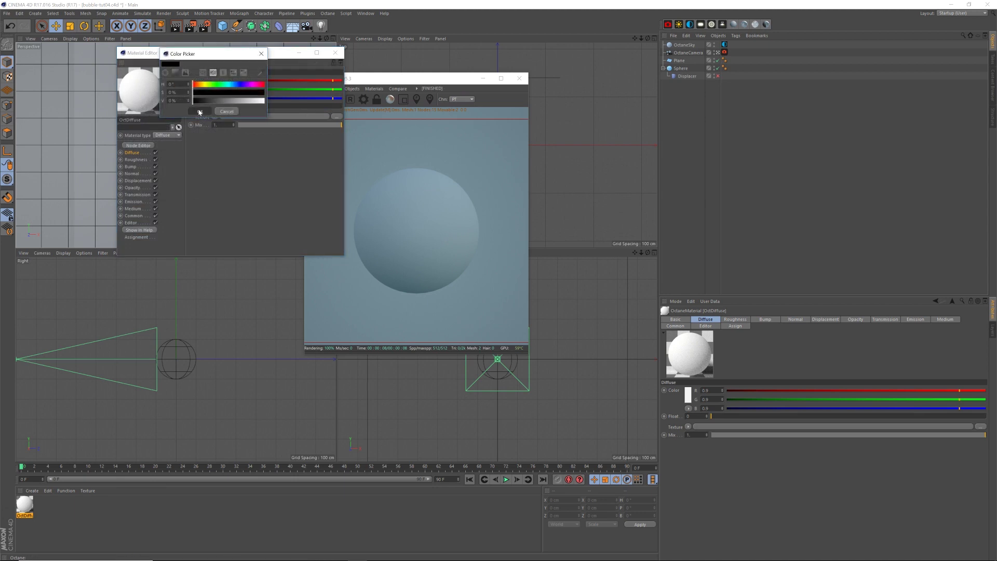
{"action": "left_click", "coordinate": [341, 67]}
{"action": "left_click", "coordinate": [335, 52]}
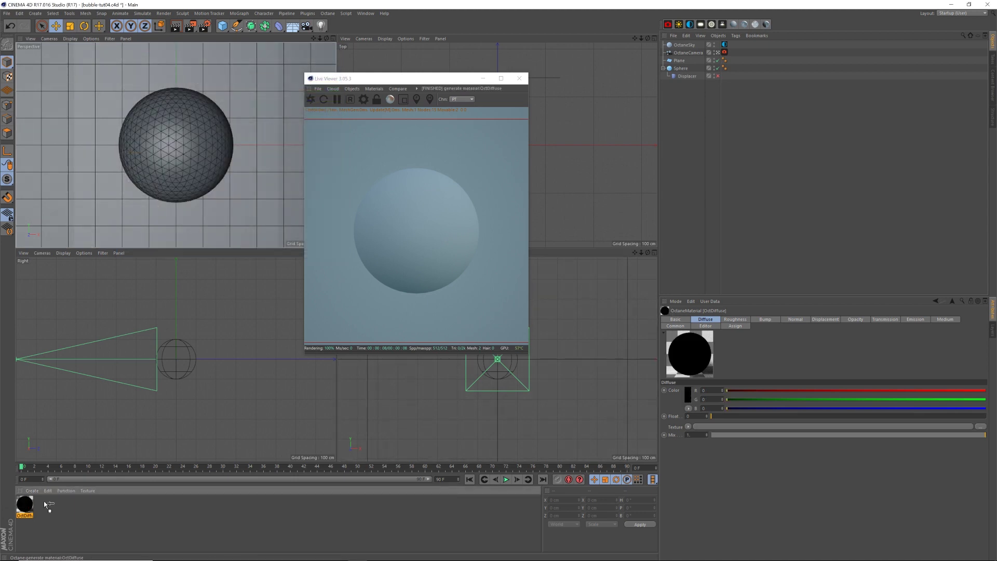
{"action": "left_click_drag", "start_coordinate": [66, 498], "coordinate": [682, 61]}
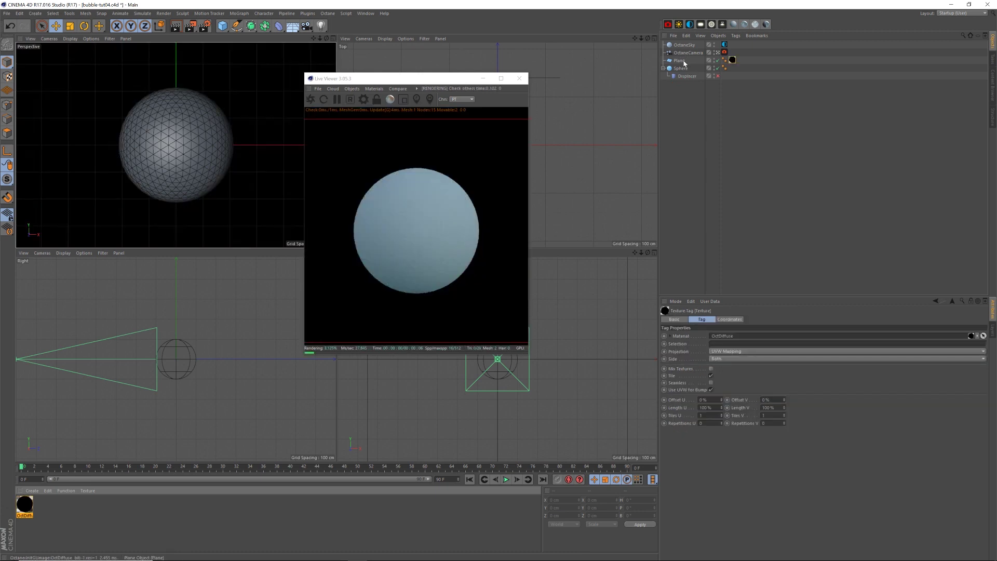
{"action": "left_click", "coordinate": [681, 61]}
- Rename the plane and the black material to BG, moving BG to the list bottom
{"action": "type", "text": "BG"}
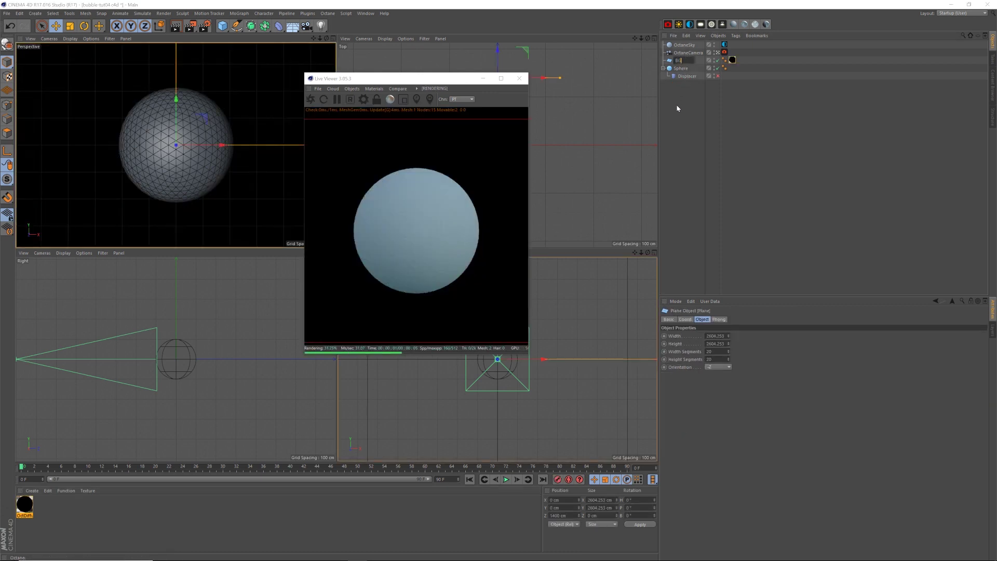
{"action": "key", "text": "Return"}
{"action": "left_click_drag", "start_coordinate": [679, 60], "coordinate": [679, 79]}
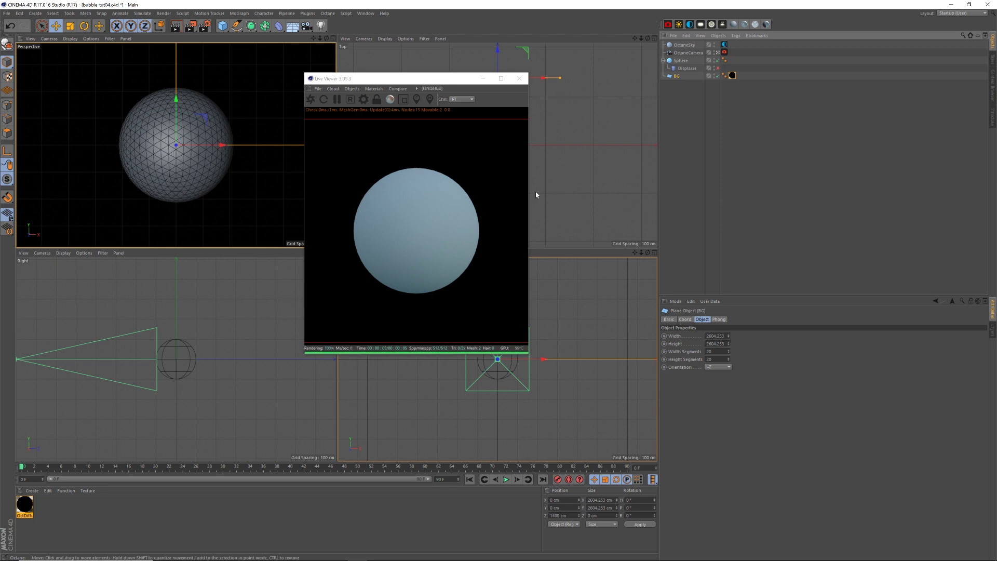
{"action": "double_click", "coordinate": [25, 514]}
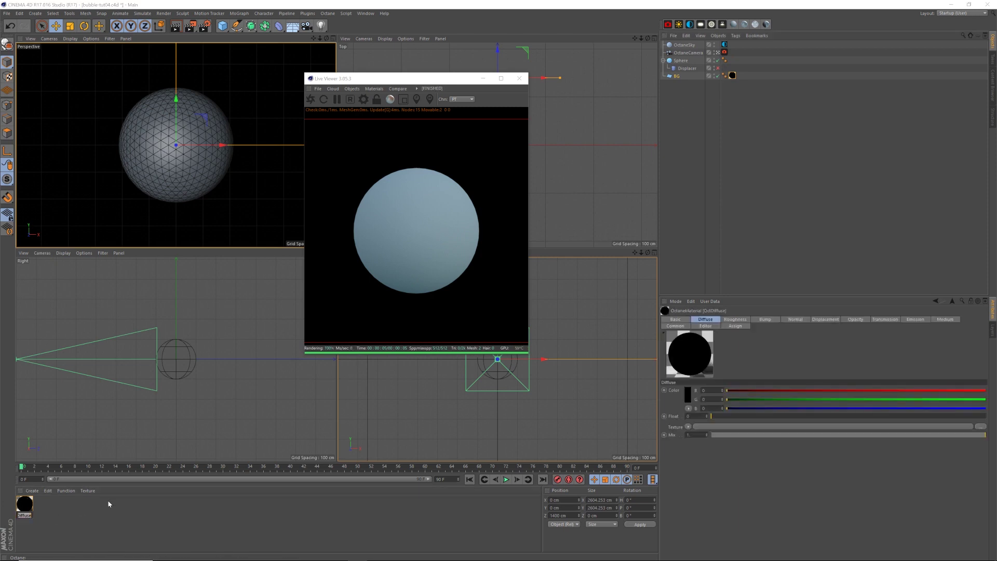
{"action": "type", "text": "BG"}
{"action": "key", "text": "Return"}
- Save the scene with Ctrl+S, keeping the Live Viewer window out of the way
{"action": "left_click", "coordinate": [425, 81]}
{"action": "left_click_drag", "start_coordinate": [424, 81], "coordinate": [403, 78]}
{"action": "left_click", "coordinate": [649, 146]}
{"action": "key", "text": "ctrl+s"}
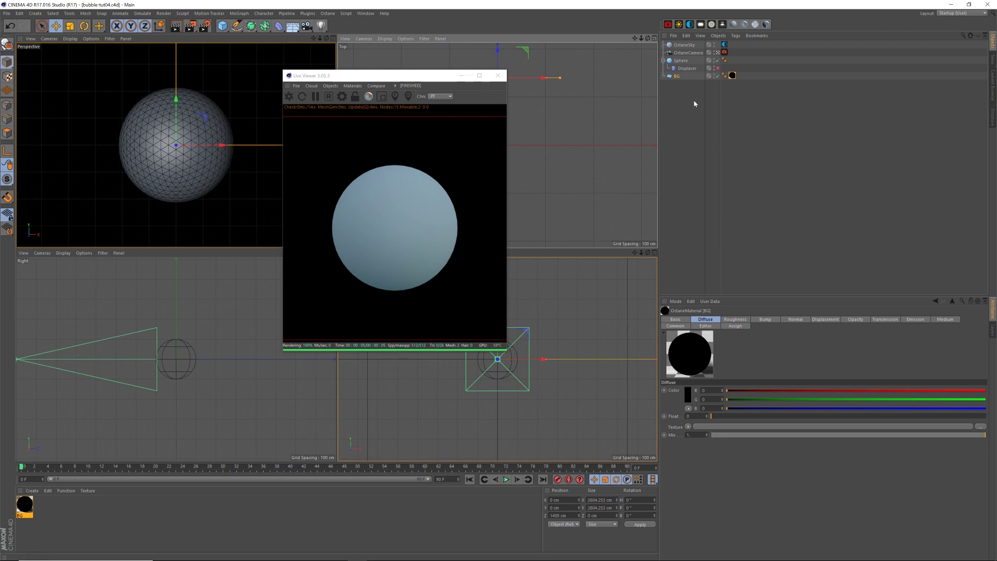
{"action": "left_click_drag", "start_coordinate": [396, 79], "coordinate": [350, 102]}
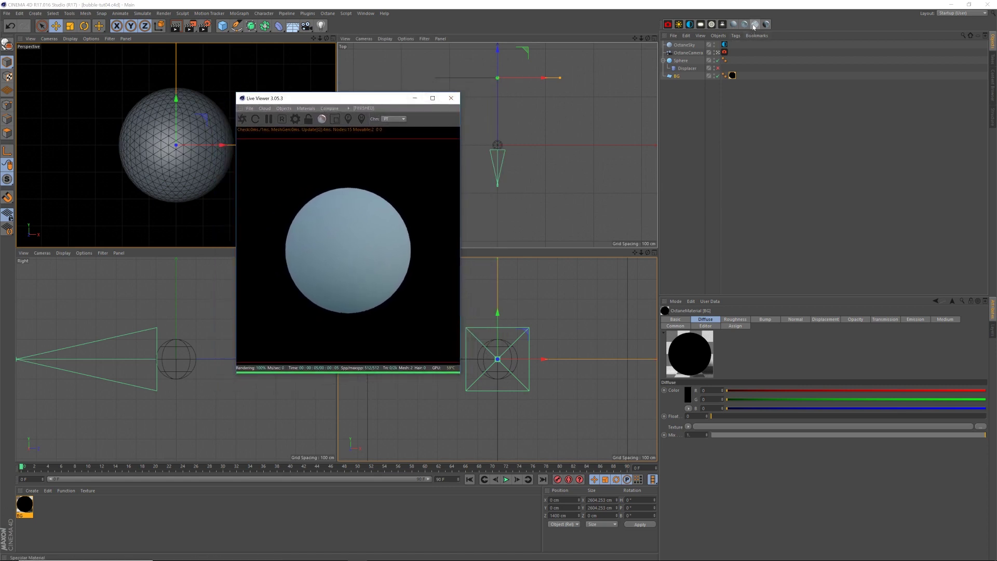
- Create an Octane Specular material and apply it to the Sphere
{"action": "left_click", "coordinate": [283, 110]}
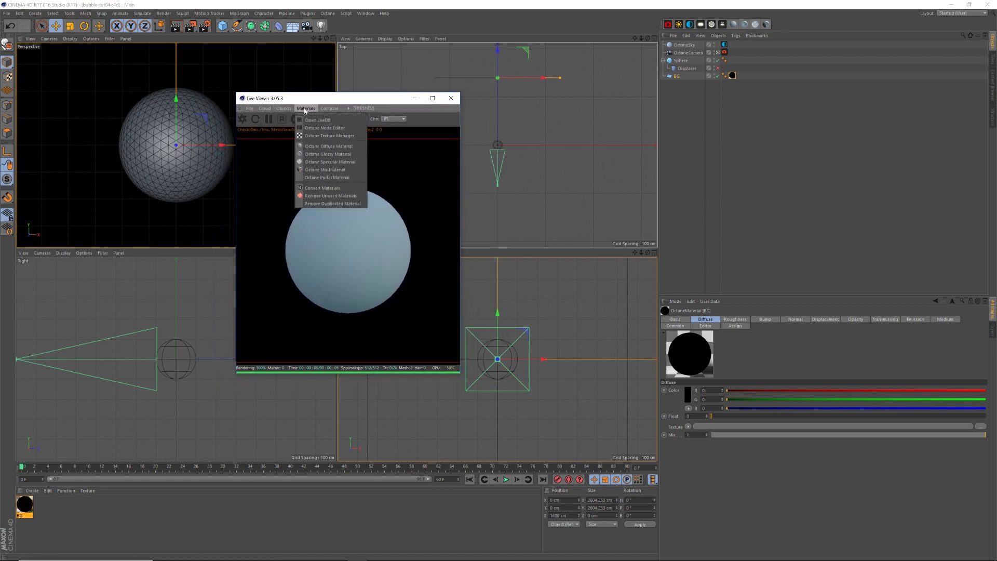
{"action": "left_click", "coordinate": [327, 162]}
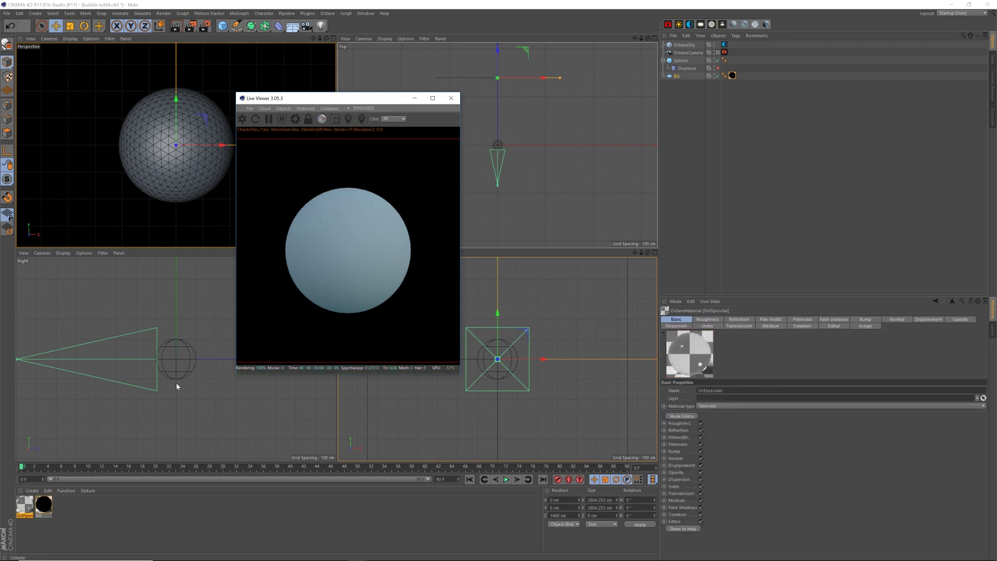
{"action": "left_click_drag", "start_coordinate": [25, 503], "coordinate": [353, 333]}
{"action": "left_click_drag", "start_coordinate": [684, 84], "coordinate": [689, 60]}
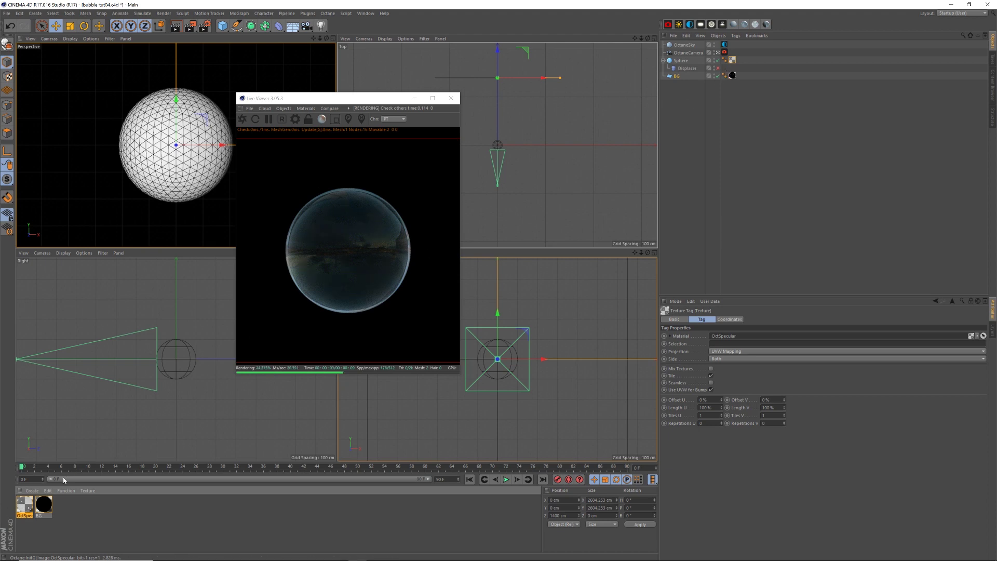
{"action": "double_click", "coordinate": [25, 503]}
{"action": "left_click_drag", "start_coordinate": [237, 59], "coordinate": [702, 139]}
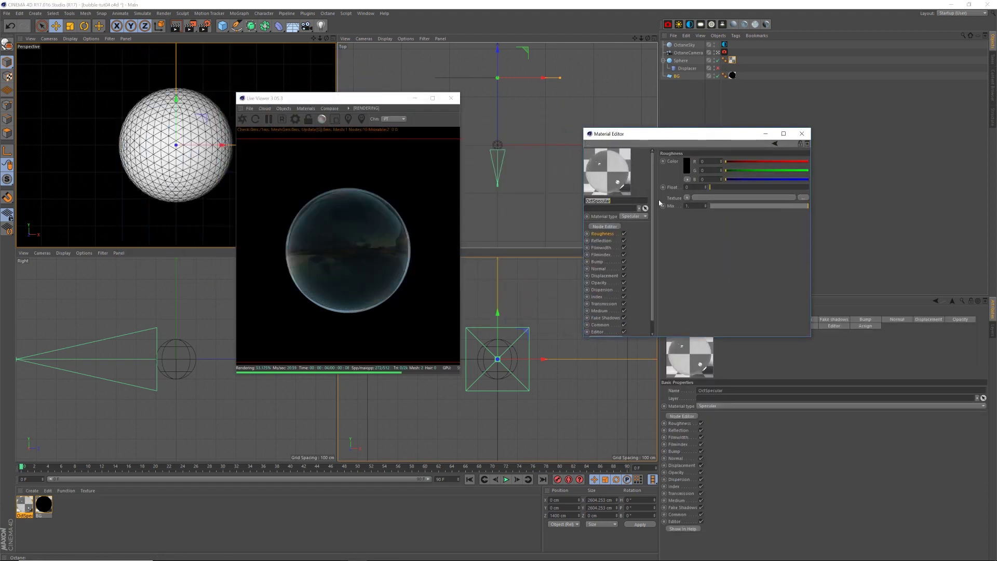
- Add a Falloff node to the specular material's Film Width in the Node Editor
{"action": "left_click", "coordinate": [611, 227]}
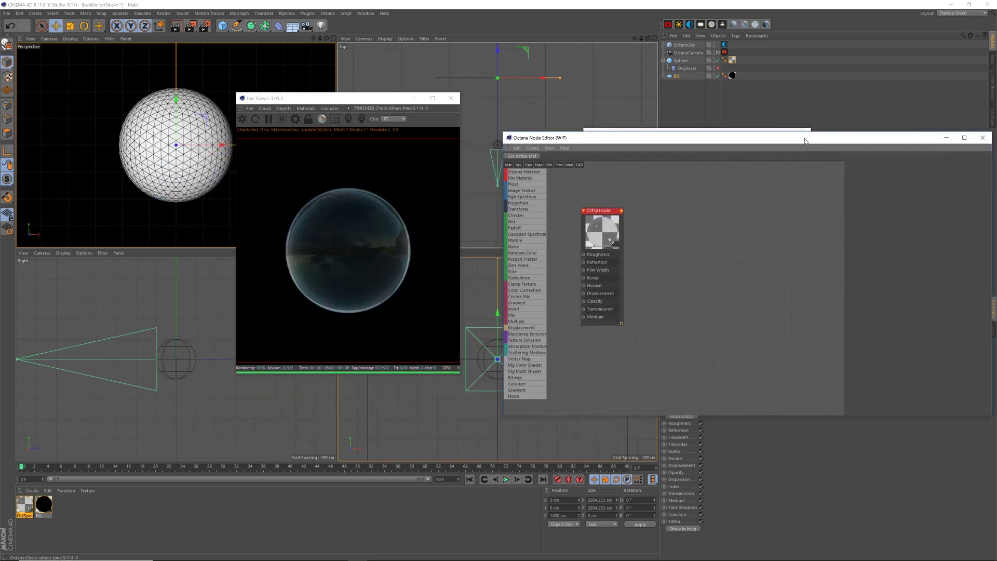
{"action": "left_click_drag", "start_coordinate": [591, 212], "coordinate": [672, 214]}
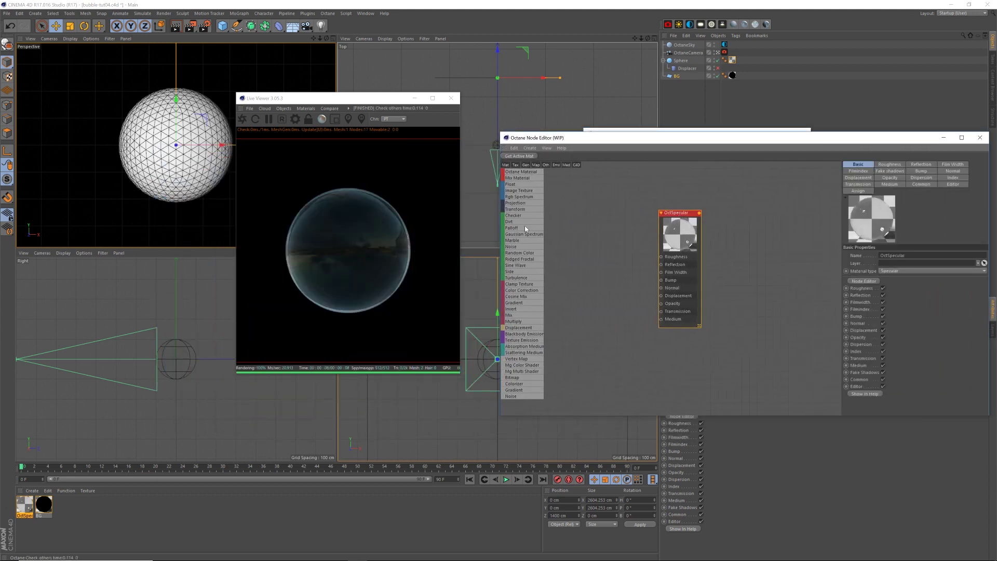
{"action": "left_click_drag", "start_coordinate": [523, 232], "coordinate": [662, 273]}
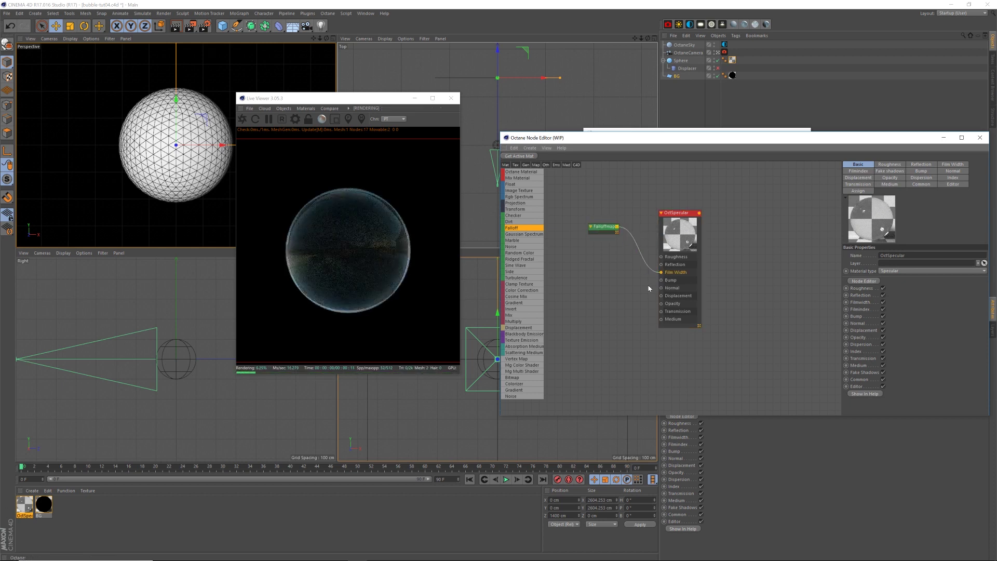
{"action": "left_click_drag", "start_coordinate": [610, 227], "coordinate": [605, 228]}
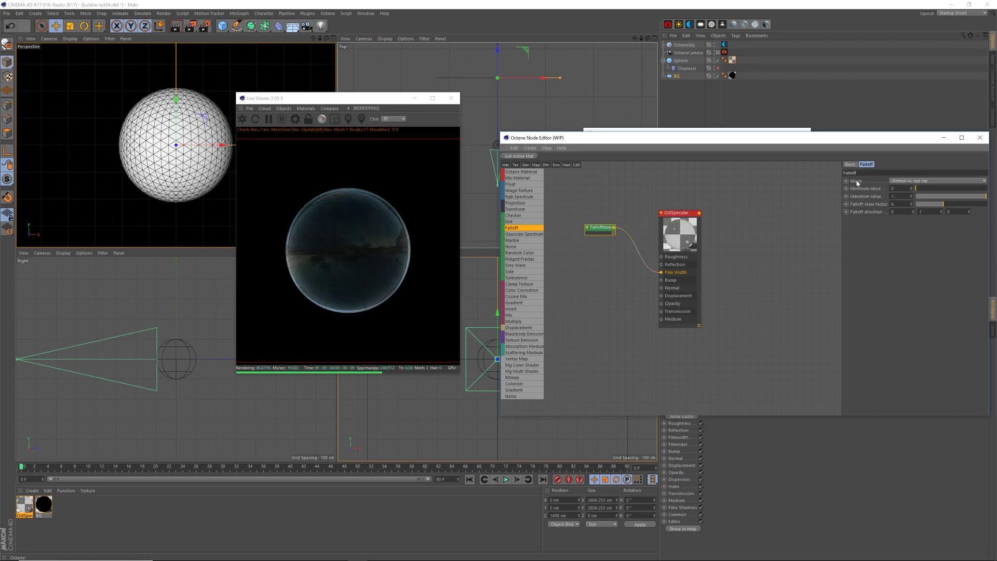
- Set the Falloff mode to Normal vs. vector 180deg with skew factor 5
{"action": "left_click", "coordinate": [903, 181]}
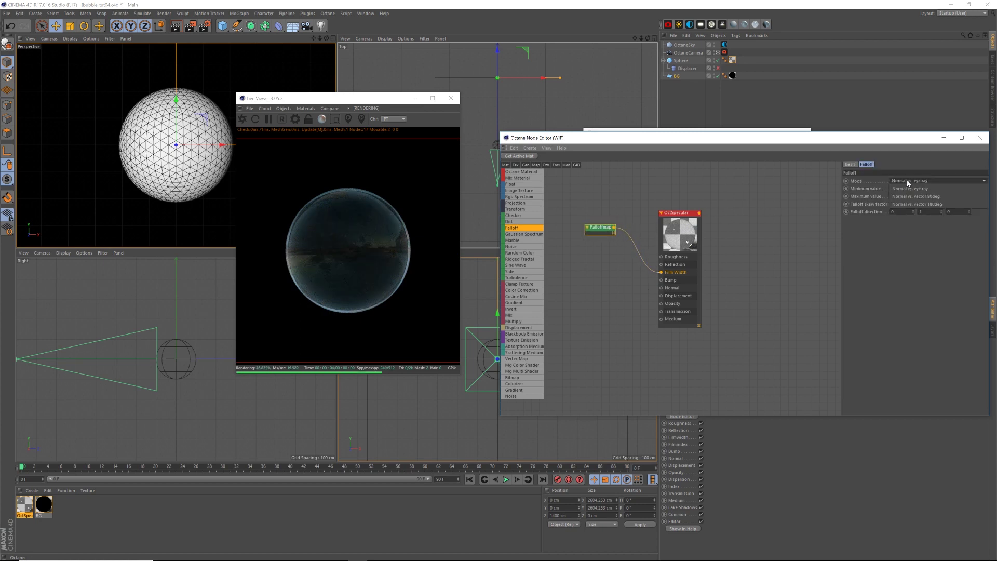
{"action": "left_click", "coordinate": [928, 205]}
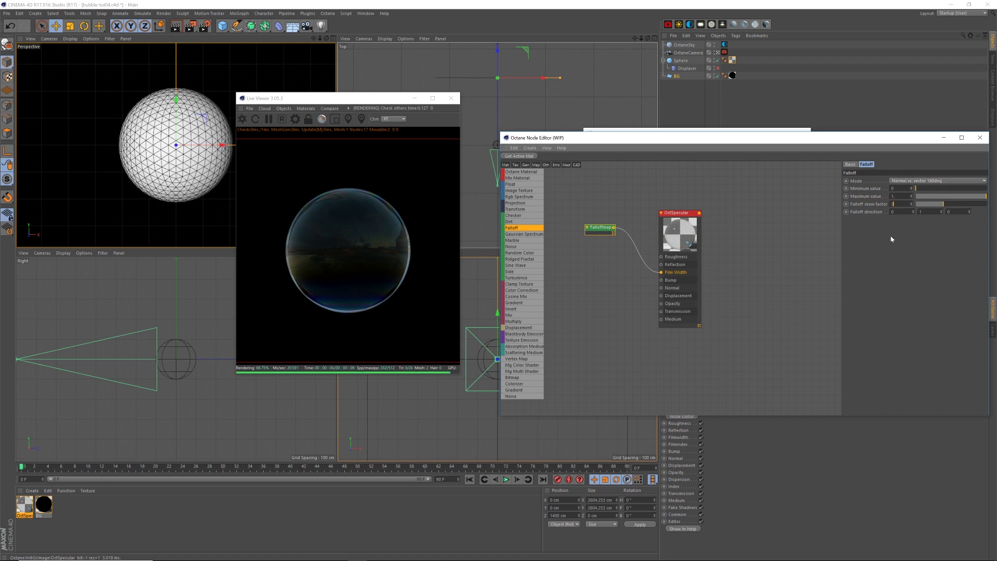
{"action": "type", "text": "3"}
{"action": "key", "text": "Return"}
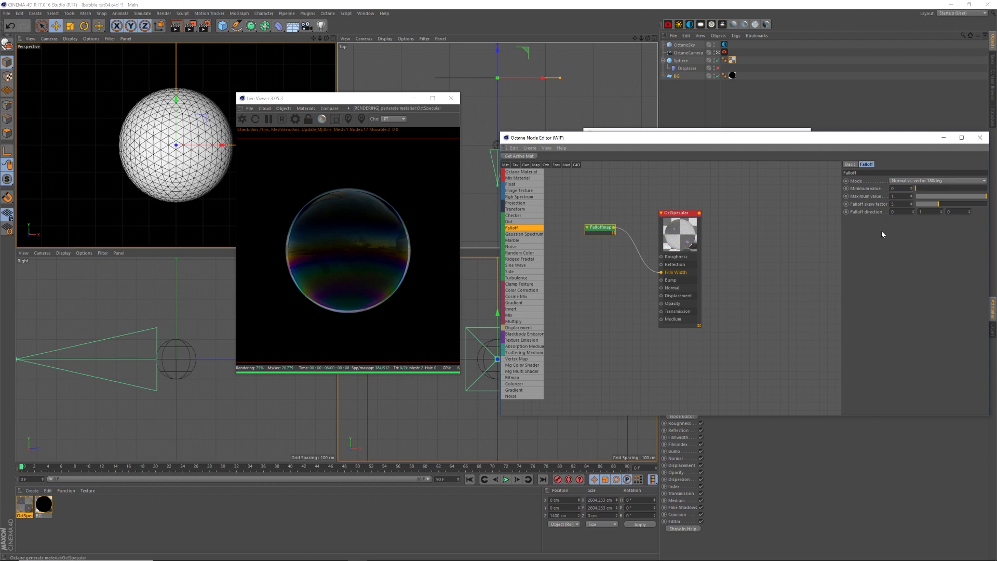
{"action": "type", "text": "5"}
{"action": "key", "text": "Return"}
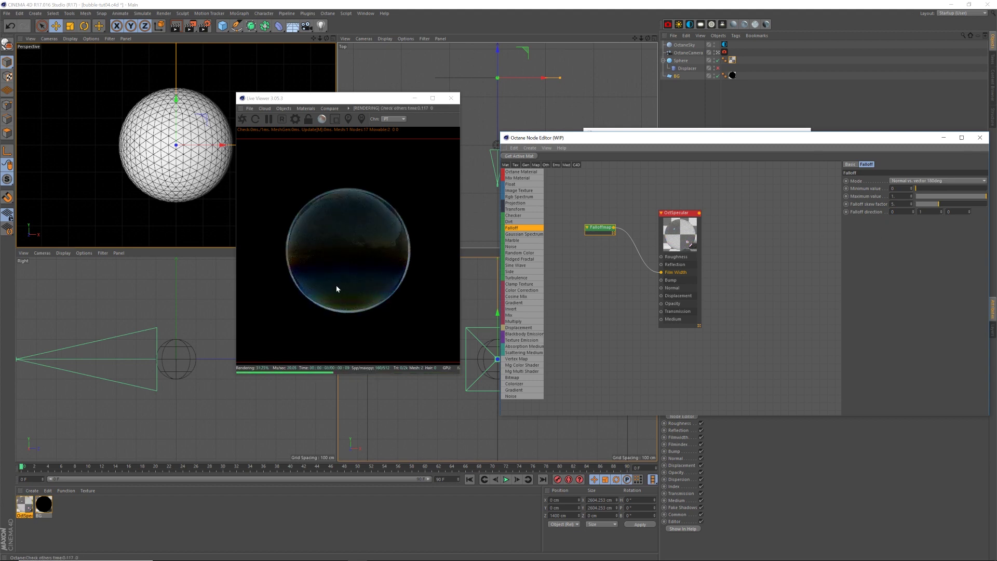
{"action": "left_click_drag", "start_coordinate": [624, 138], "coordinate": [601, 152]}
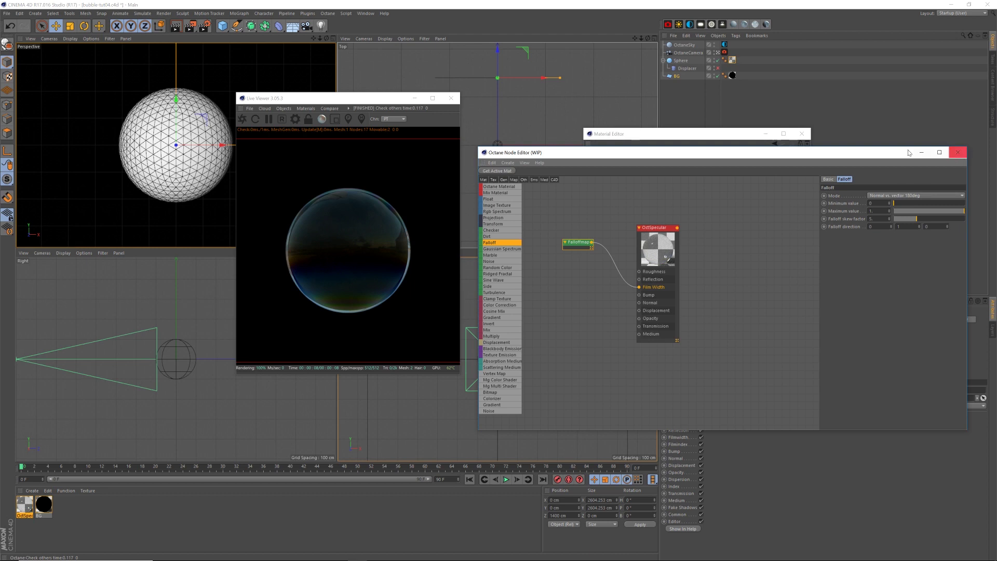
- Push the BG plane along its depth axis, then undo the move
{"action": "left_click", "coordinate": [958, 152]}
{"action": "left_click", "coordinate": [802, 134]}
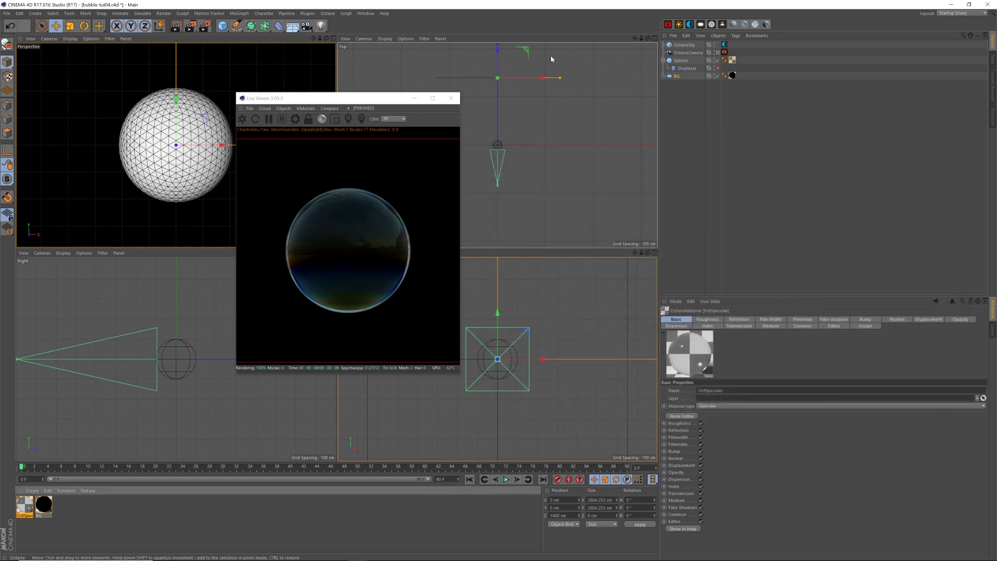
{"action": "left_click", "coordinate": [498, 78]}
{"action": "left_click_drag", "start_coordinate": [497, 58], "coordinate": [497, 98]}
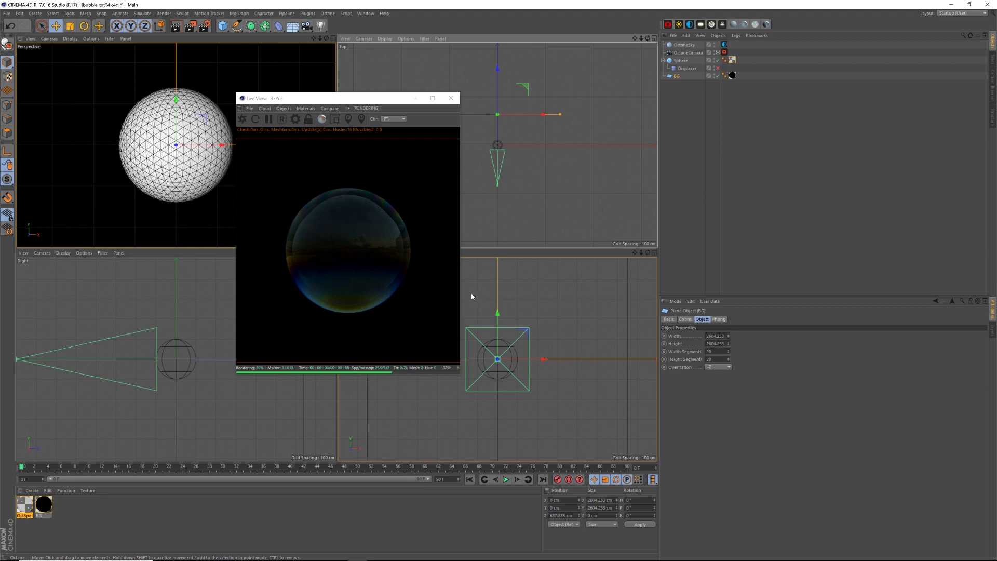
{"action": "key", "text": "ctrl+z"}
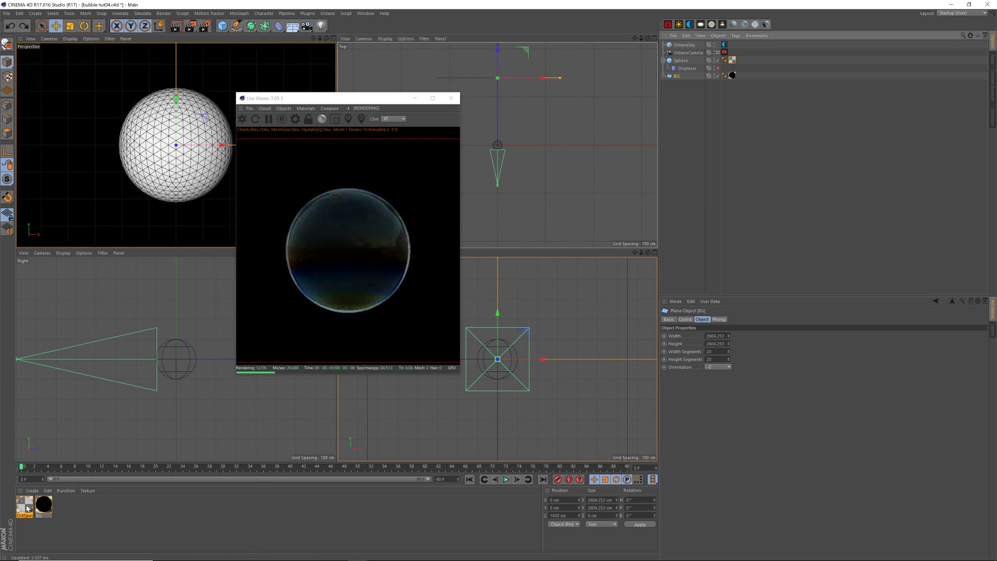
- Check the Falloff settings, then drag the camera's Z from 1400 cm to about 524 cm
{"action": "double_click", "coordinate": [24, 505]}
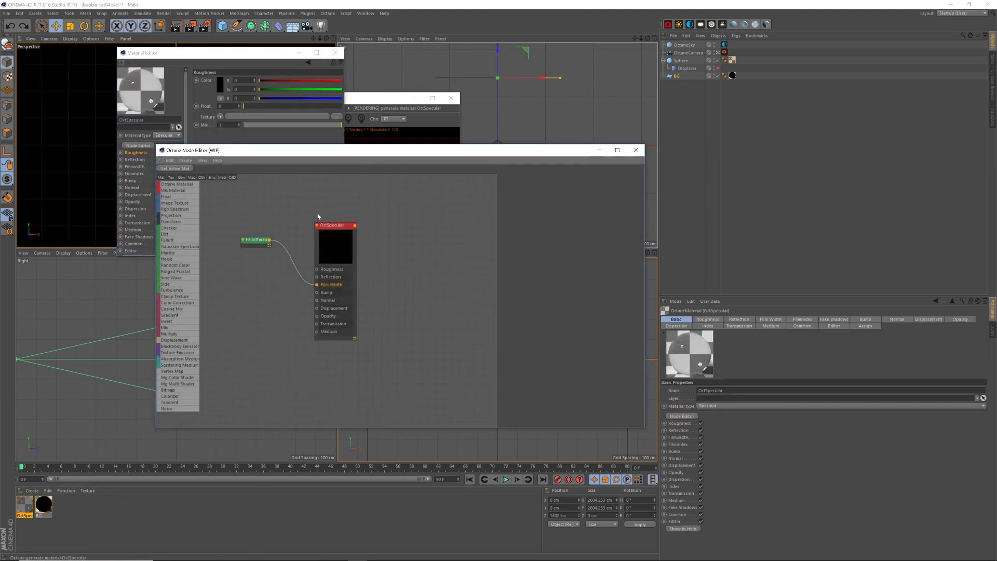
{"action": "left_click", "coordinate": [255, 240]}
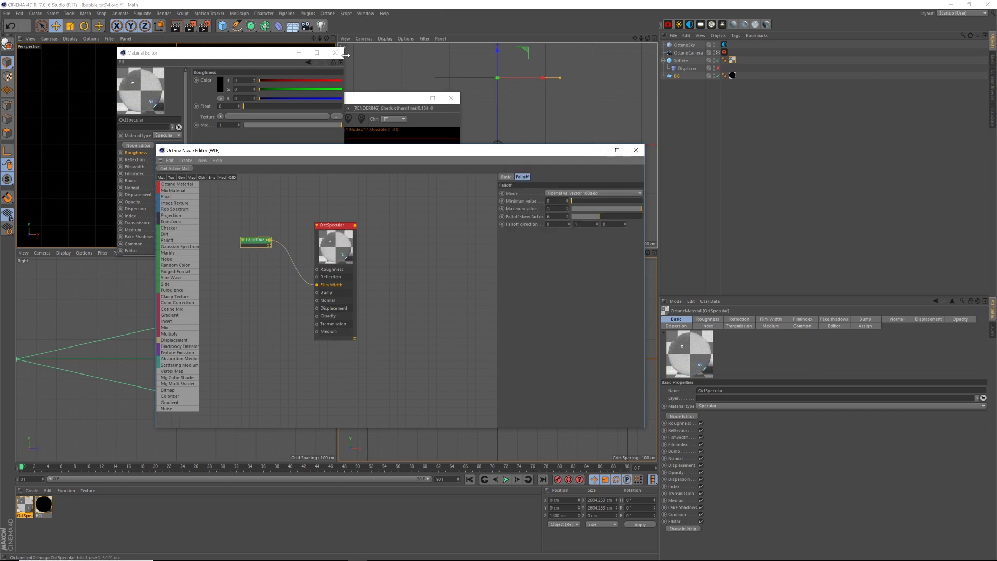
{"action": "left_click", "coordinate": [635, 150]}
{"action": "left_click", "coordinate": [343, 54]}
{"action": "left_click_drag", "start_coordinate": [383, 99], "coordinate": [389, 88]}
{"action": "left_click_drag", "start_coordinate": [497, 61], "coordinate": [500, 103]}
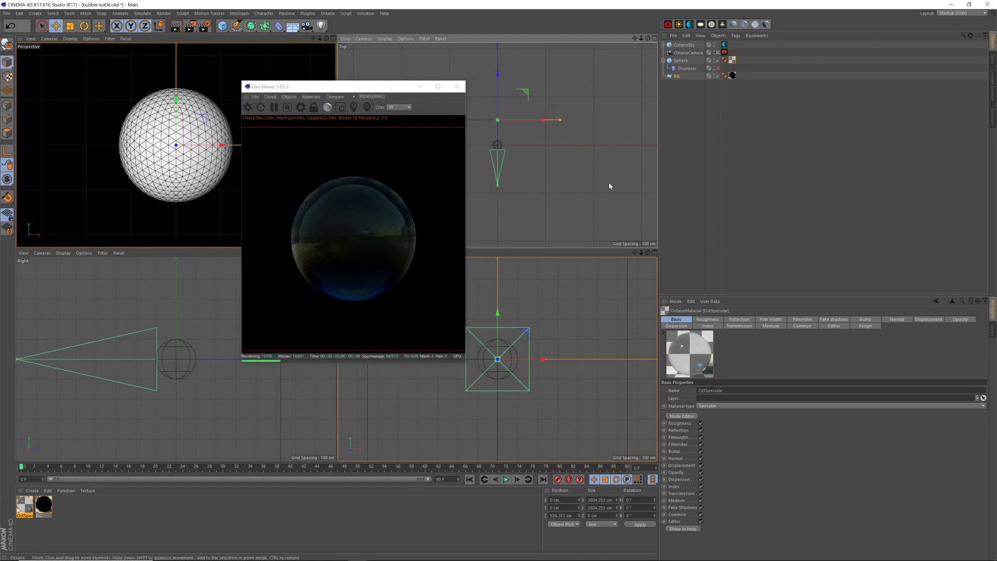
{"action": "left_click", "coordinate": [717, 68]}
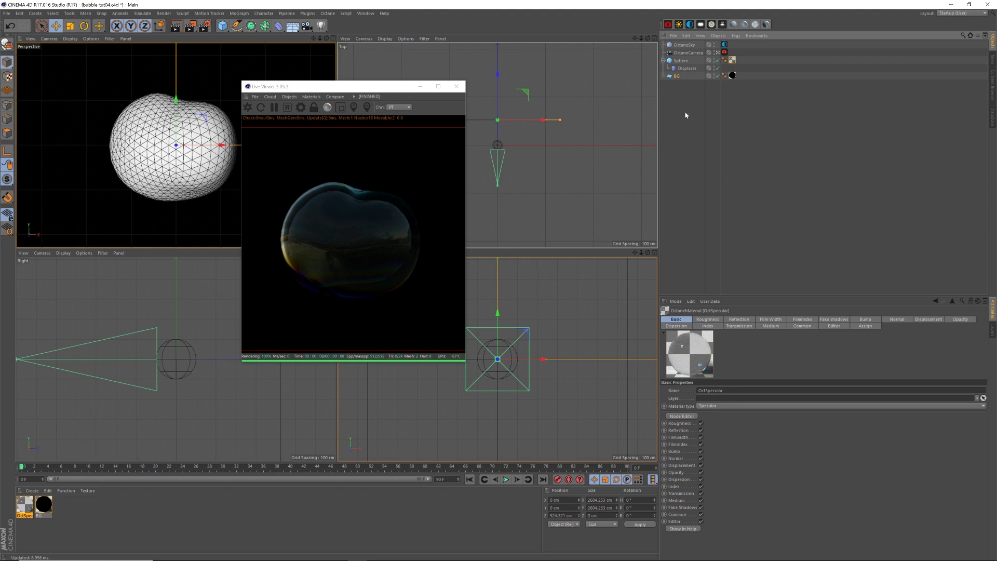
{"action": "key", "text": "q"}
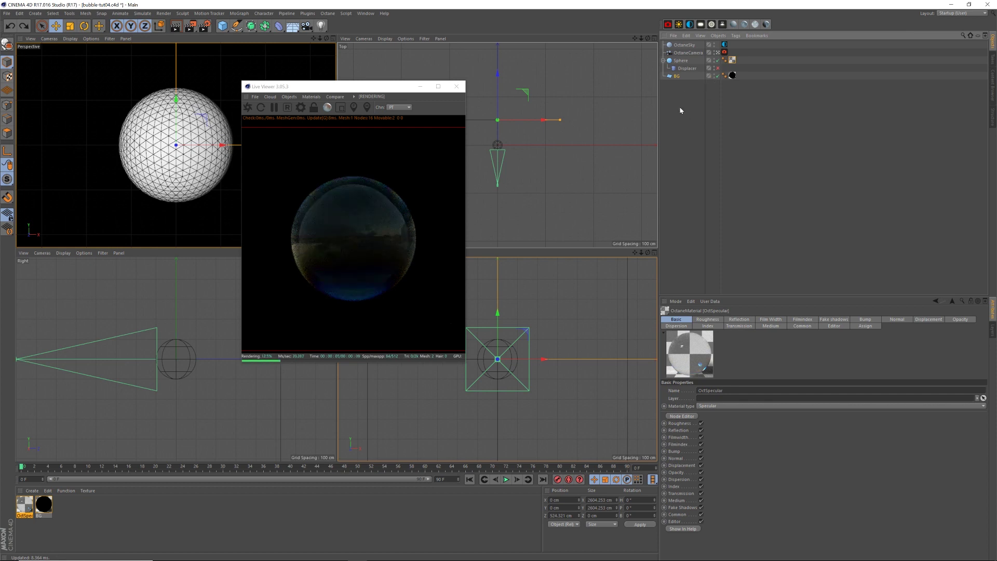
{"action": "left_click", "coordinate": [675, 108]}
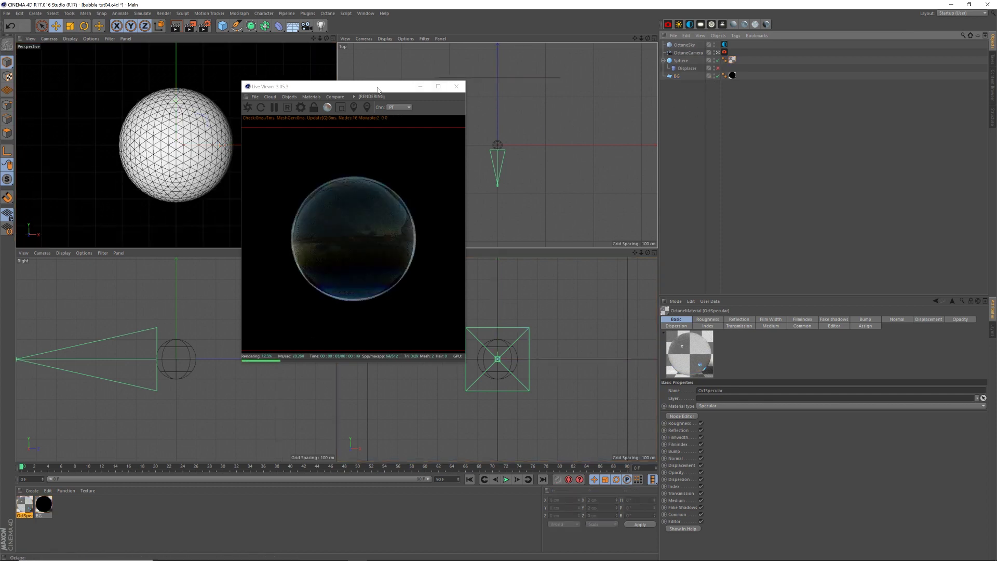
{"action": "mouse_move", "coordinate": [378, 90]}
{"action": "left_mouse_down"}
{"action": "mouse_move", "coordinate": [368, 94]}
{"action": "mouse_move", "coordinate": [377, 90]}
{"action": "left_mouse_up"}
{"action": "left_click", "coordinate": [693, 106]}
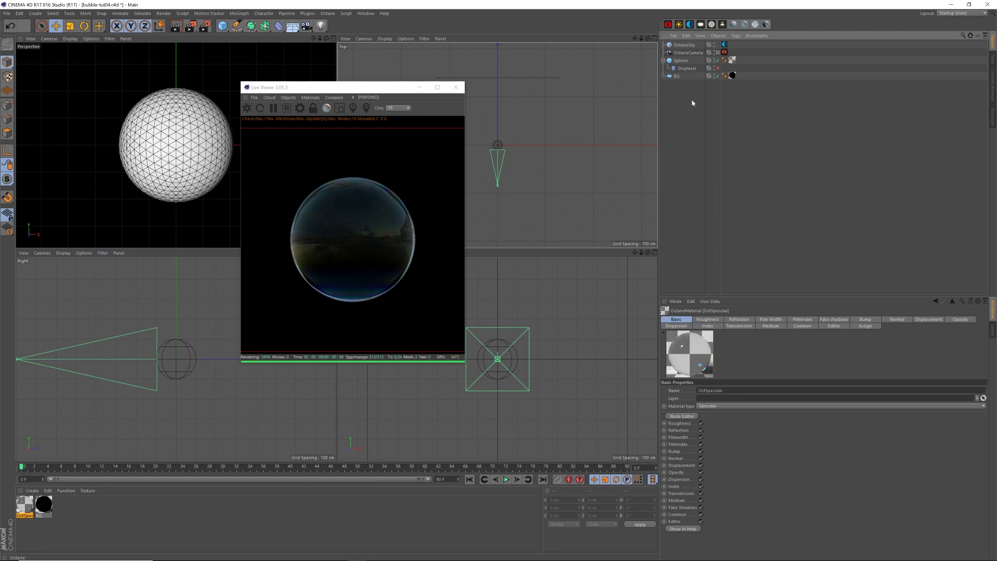
{"action": "left_click_drag", "start_coordinate": [385, 89], "coordinate": [388, 98]}
{"action": "left_click", "coordinate": [696, 110]}
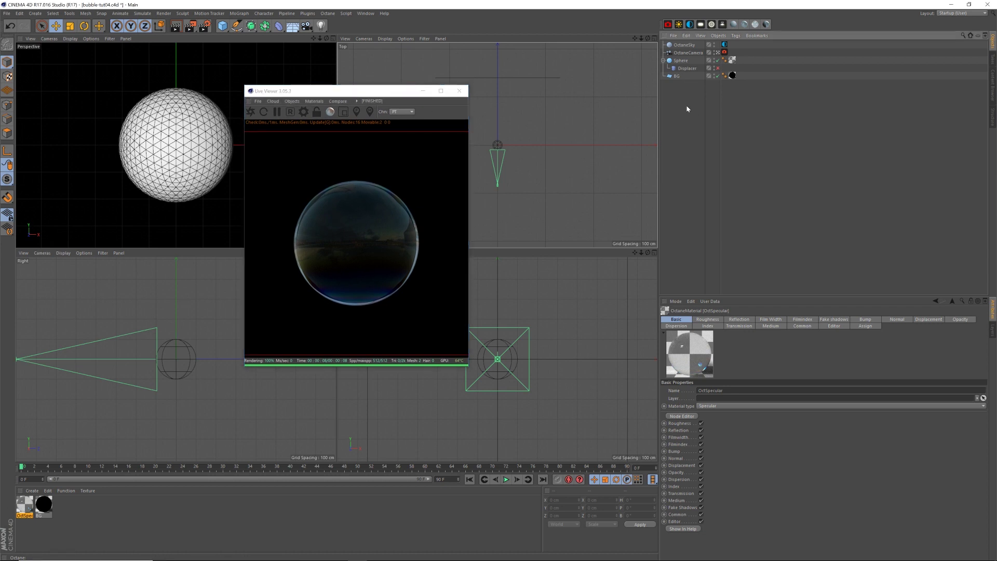
- Delete the Sphere's specular material tag so it renders untextured
{"action": "key", "text": "Delete"}
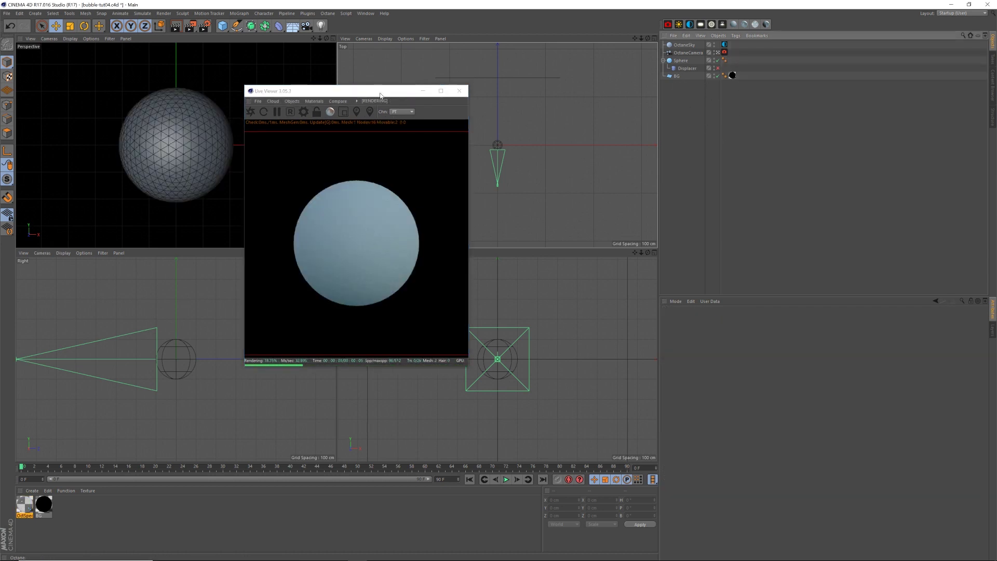
{"action": "left_click", "coordinate": [71, 513]}
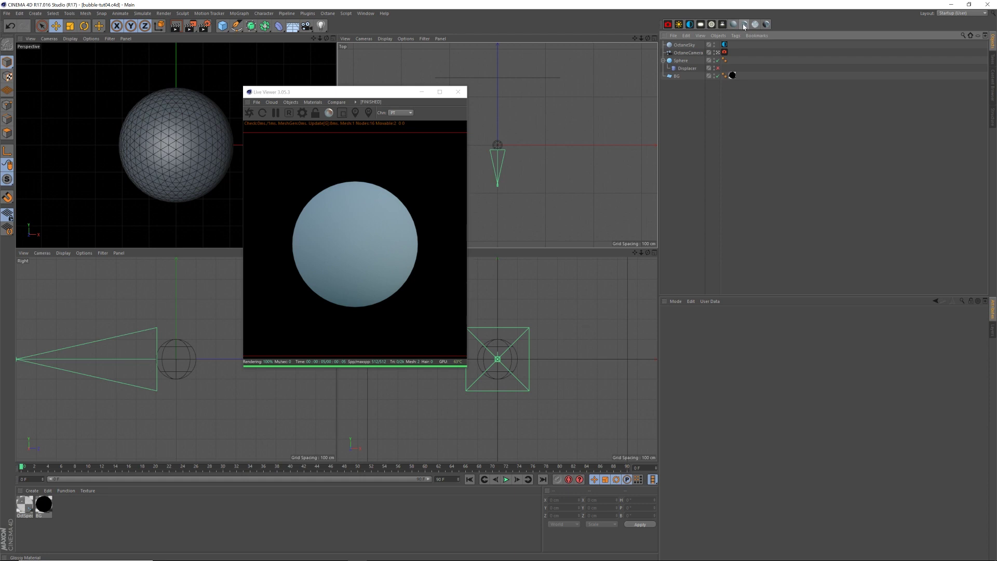
- Create an Octane Glossy material and rename it Noise in its editor
{"action": "left_click", "coordinate": [313, 102]}
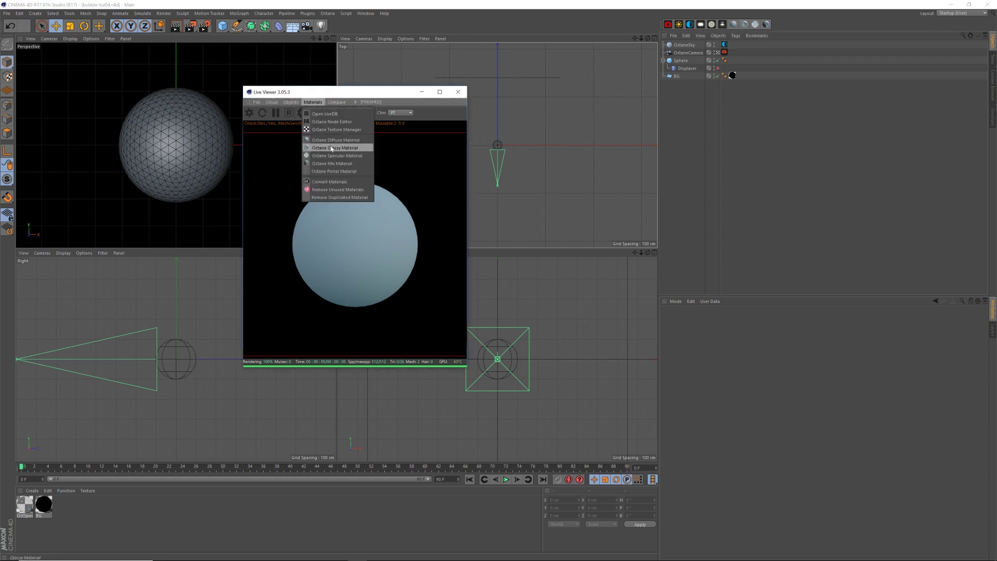
{"action": "left_click", "coordinate": [347, 148]}
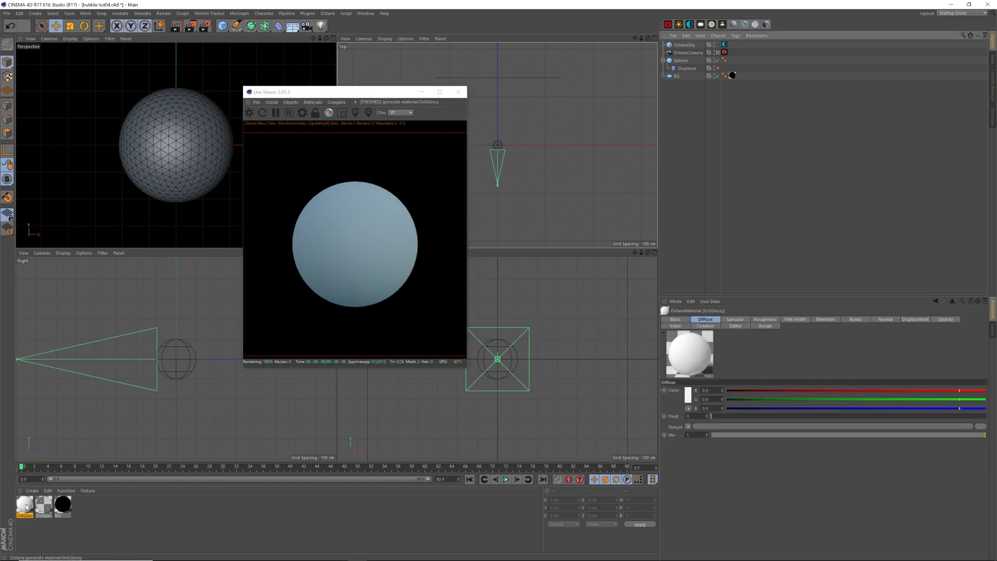
{"action": "double_click", "coordinate": [25, 504]}
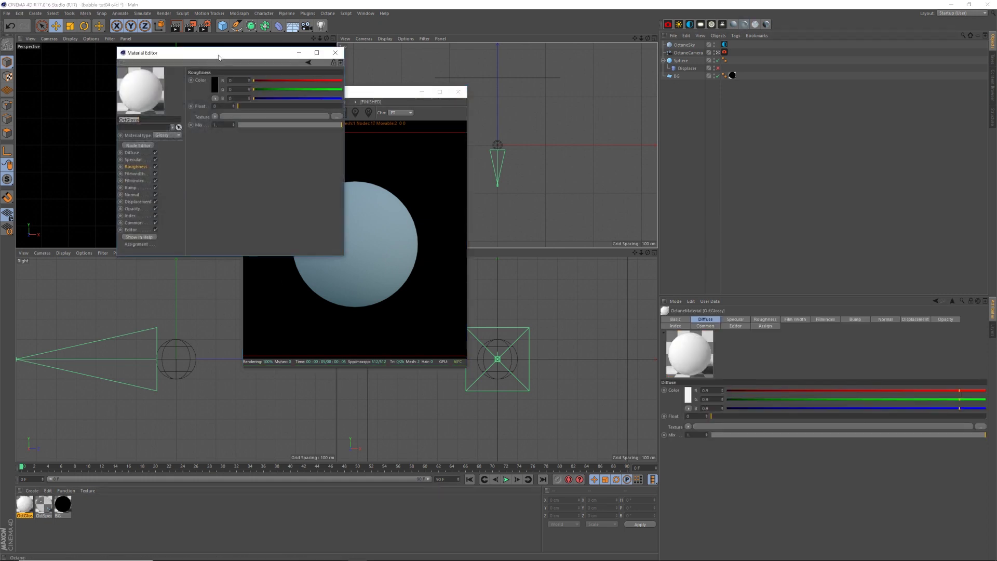
{"action": "left_click_drag", "start_coordinate": [218, 57], "coordinate": [593, 122]}
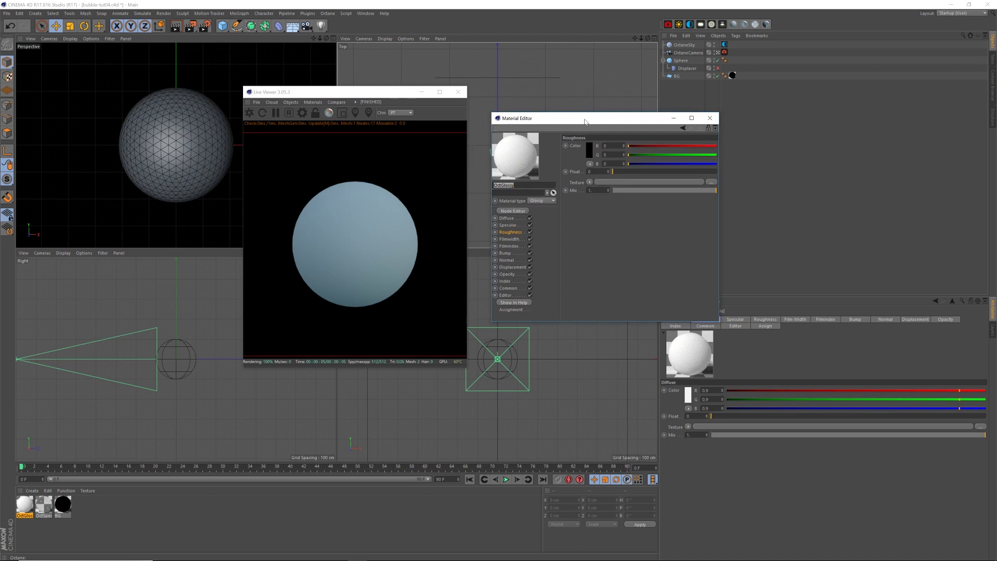
{"action": "type", "text": "Noise"}
{"action": "key", "text": "Return"}
- Wire a Noise texture node into Diffuse and apply the Noise material to the Sphere
{"action": "left_click", "coordinate": [525, 211]}
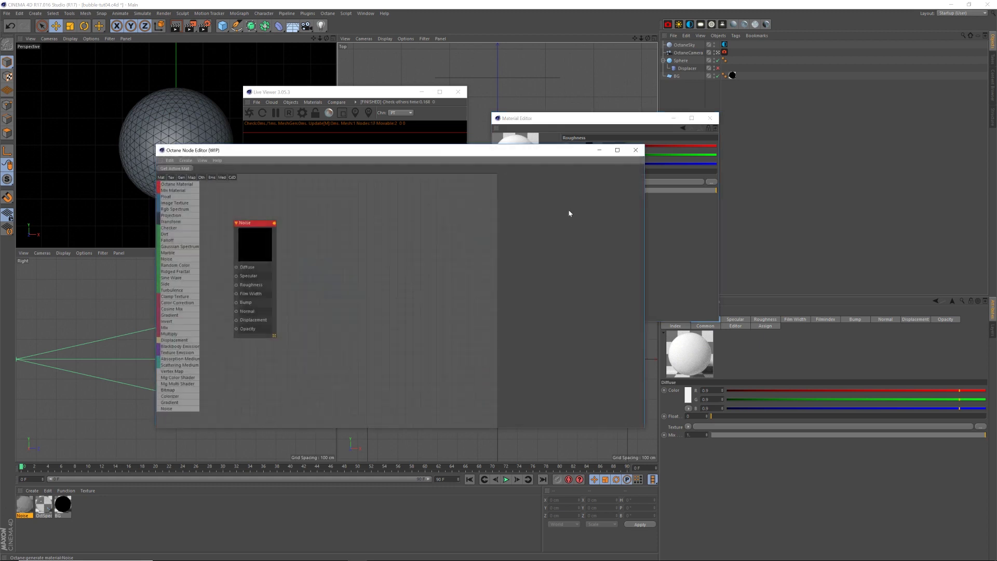
{"action": "left_click_drag", "start_coordinate": [431, 155], "coordinate": [715, 161]}
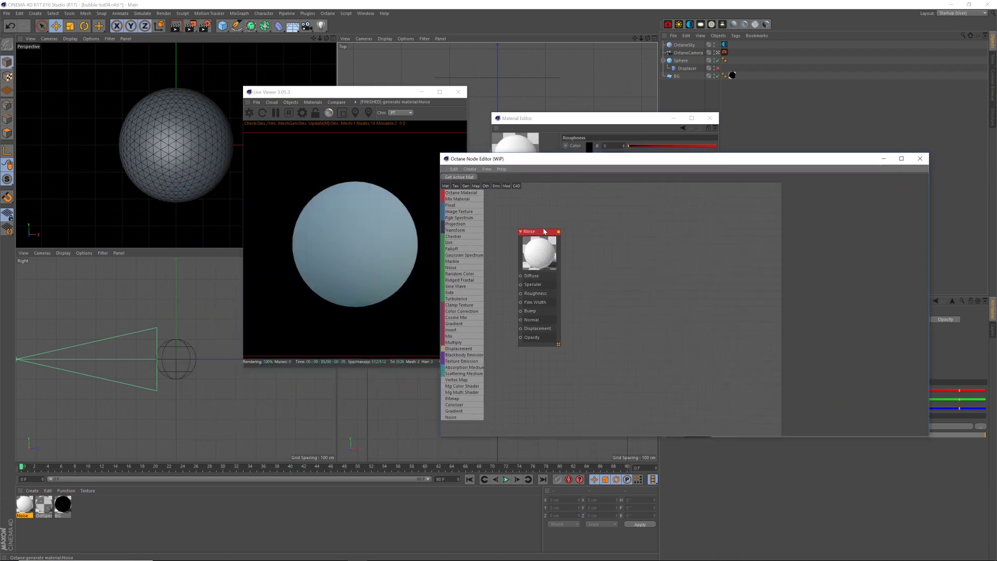
{"action": "left_click_drag", "start_coordinate": [554, 233], "coordinate": [655, 232]}
{"action": "left_click_drag", "start_coordinate": [621, 162], "coordinate": [649, 162]}
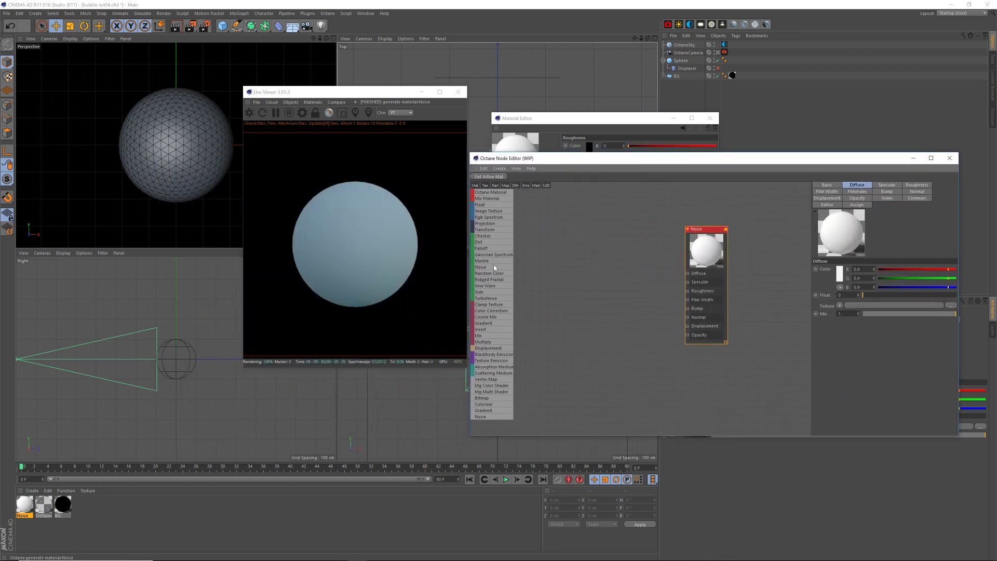
{"action": "left_click_drag", "start_coordinate": [494, 267], "coordinate": [687, 274]}
{"action": "left_click", "coordinate": [624, 243]}
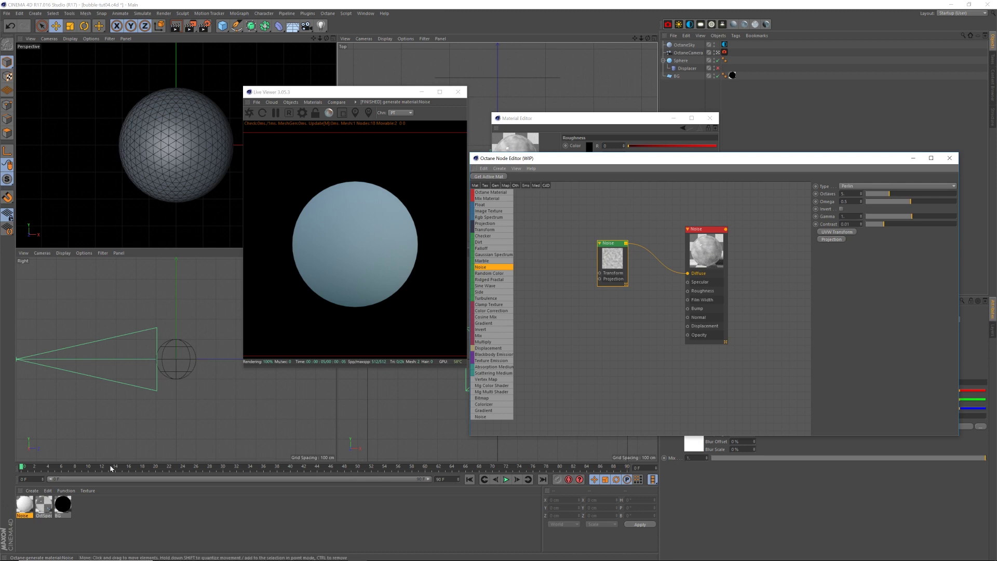
{"action": "left_click_drag", "start_coordinate": [23, 508], "coordinate": [709, 61]}
- Set the noise type to Turbulence with Octaves 1 and Omega 0.7
{"action": "left_click_drag", "start_coordinate": [644, 164], "coordinate": [645, 193]}
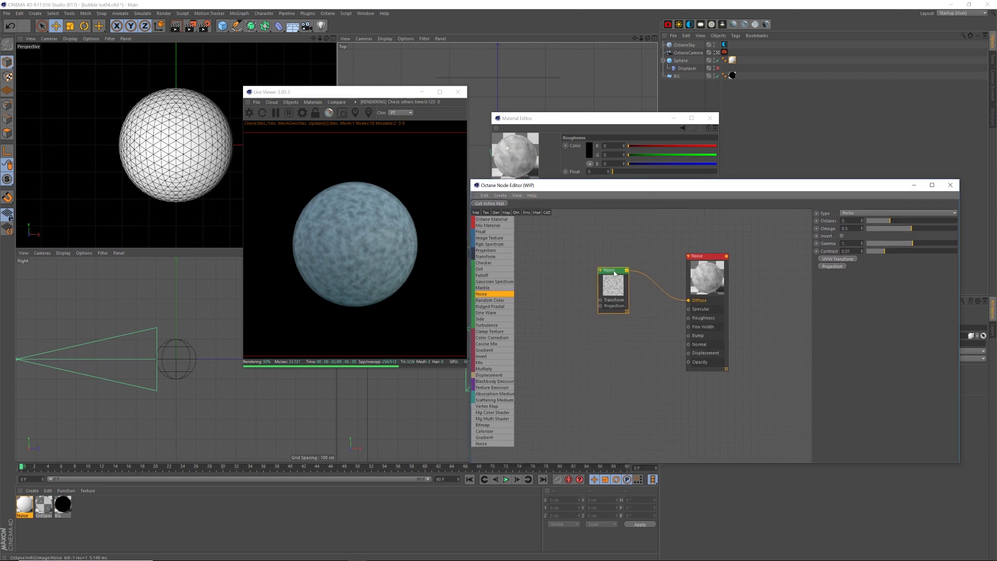
{"action": "left_click_drag", "start_coordinate": [613, 271], "coordinate": [631, 283]}
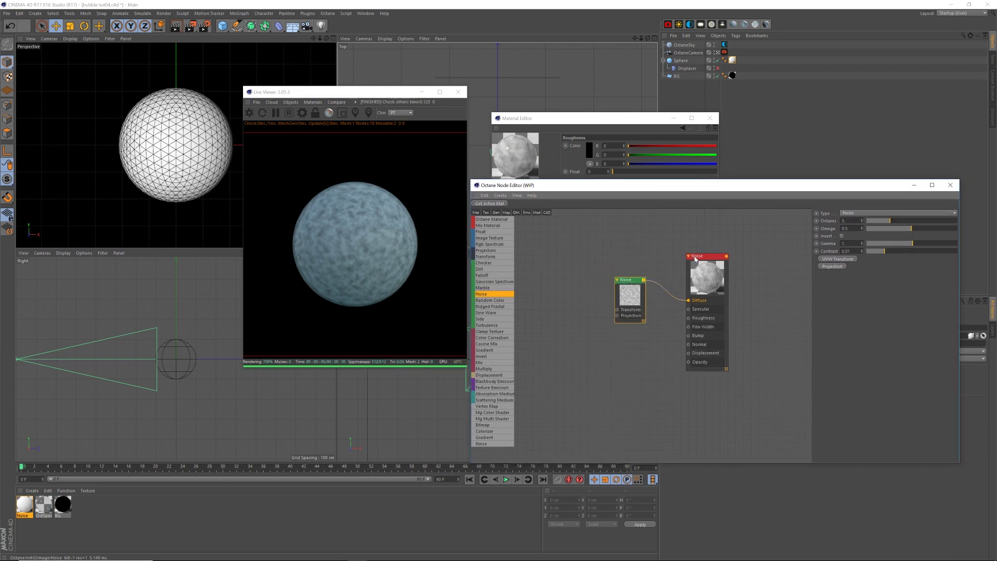
{"action": "left_click", "coordinate": [849, 213]}
{"action": "left_click", "coordinate": [859, 221]}
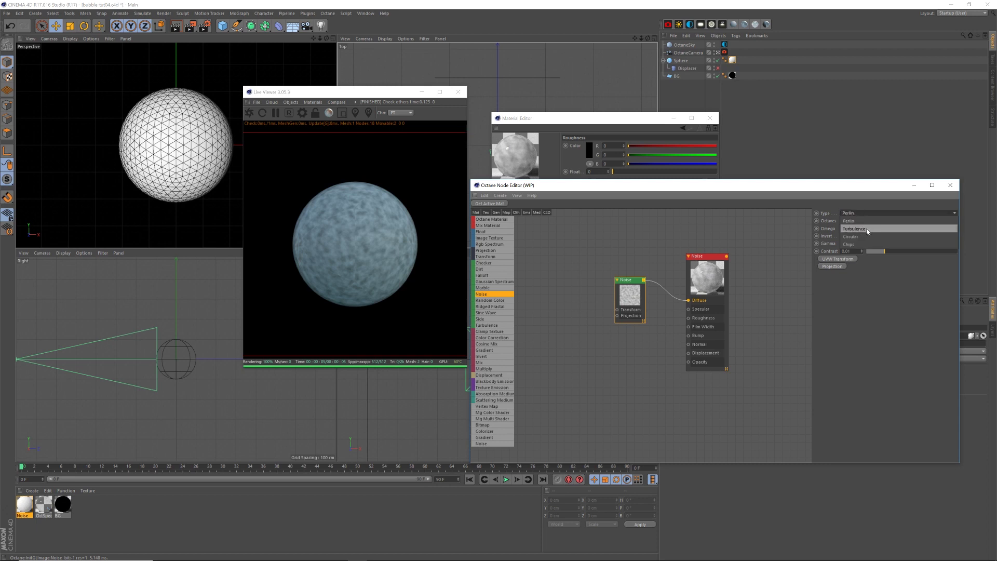
{"action": "left_click", "coordinate": [843, 220]}
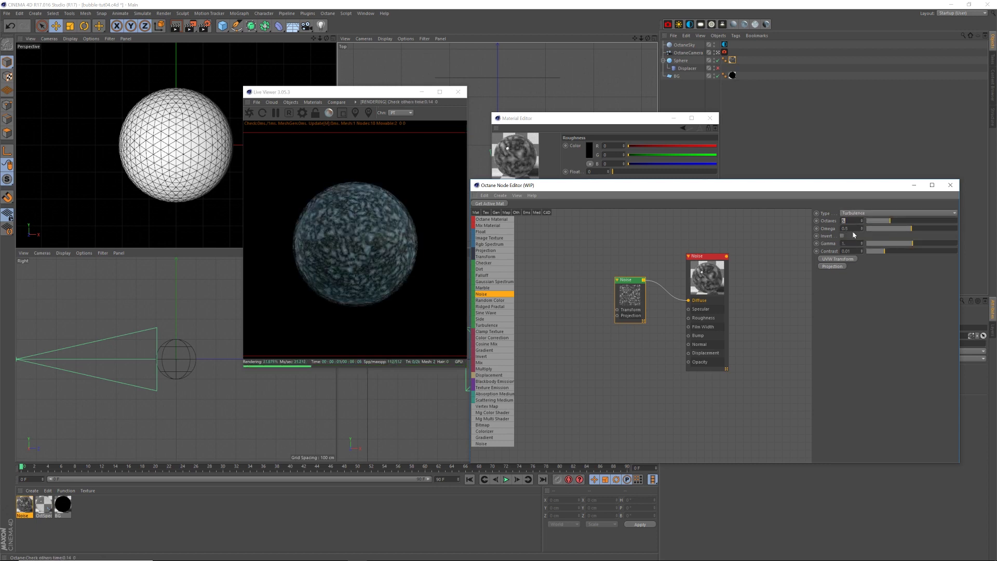
{"action": "type", "text": "1"}
{"action": "key", "text": "Return"}
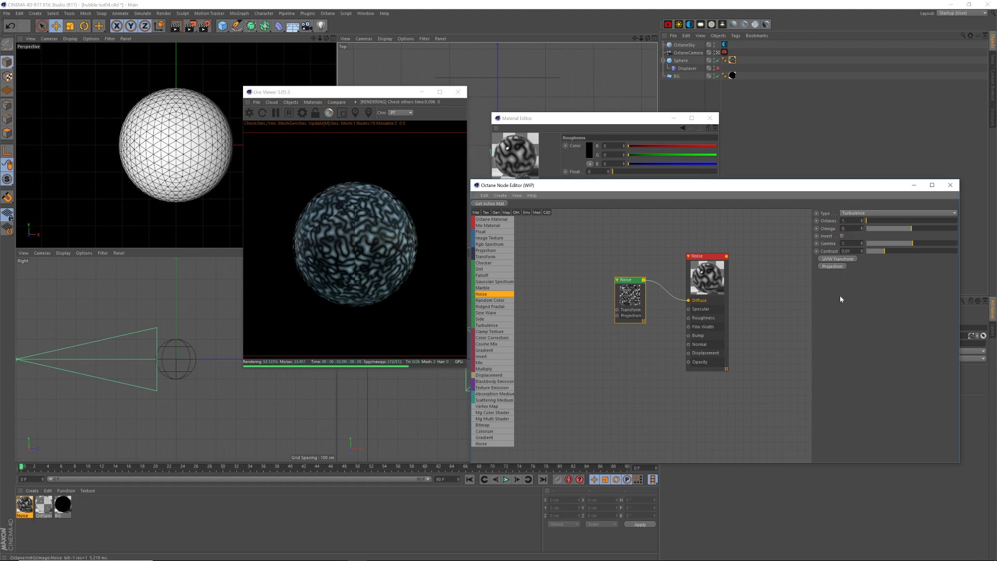
{"action": "type", "text": "7"}
{"action": "key", "text": "Return"}
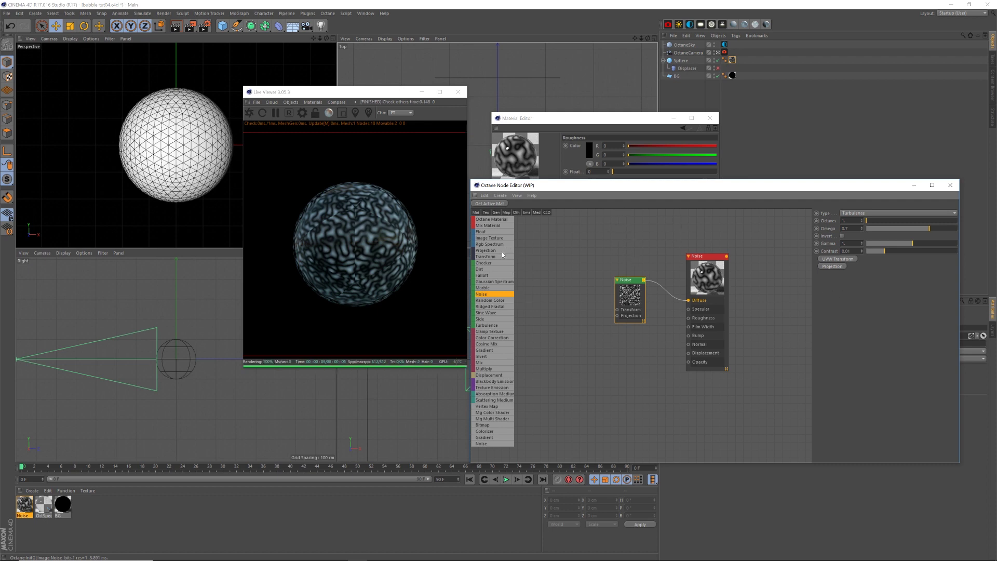
- Feed the noise a Texture Projection set to XYZ to UVW, uniformly scaled to 5
{"action": "left_click_drag", "start_coordinate": [501, 250], "coordinate": [558, 289]}
{"action": "mouse_move", "coordinate": [575, 286]}
{"action": "left_mouse_down"}
{"action": "mouse_move", "coordinate": [603, 288]}
{"action": "mouse_move", "coordinate": [617, 315]}
{"action": "mouse_move", "coordinate": [553, 286]}
{"action": "mouse_move", "coordinate": [574, 306]}
{"action": "left_mouse_up"}
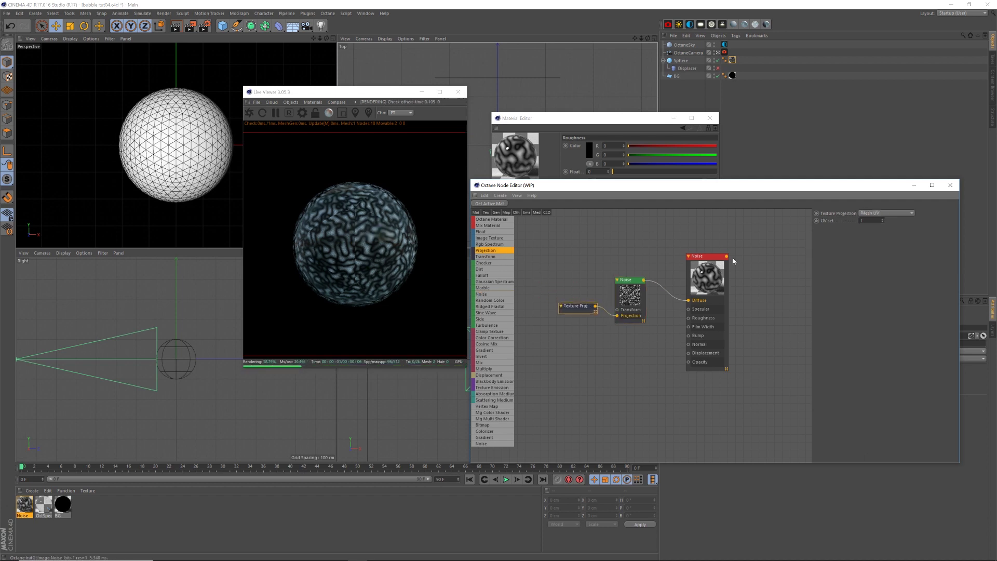
{"action": "left_click", "coordinate": [873, 213]}
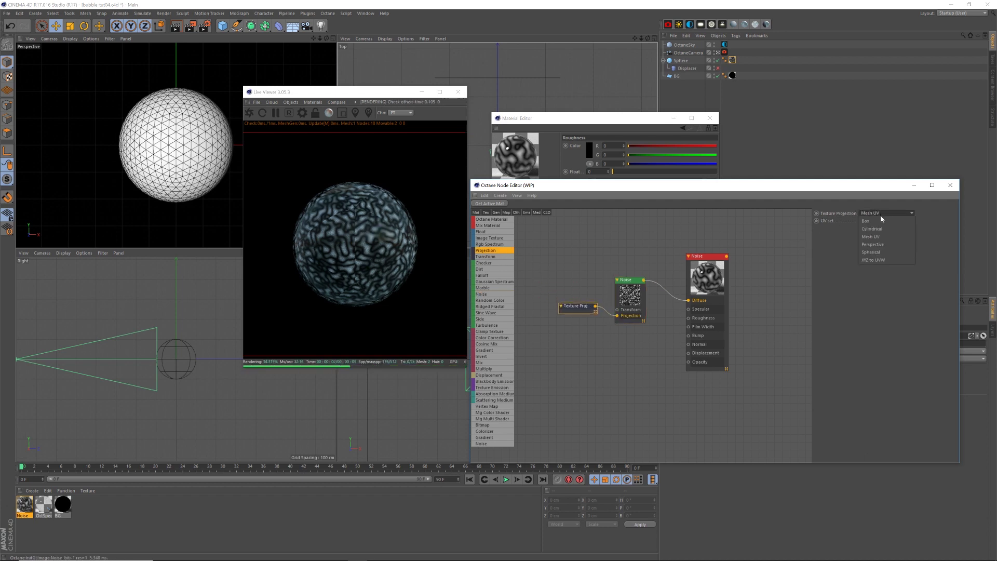
{"action": "left_click", "coordinate": [886, 262]}
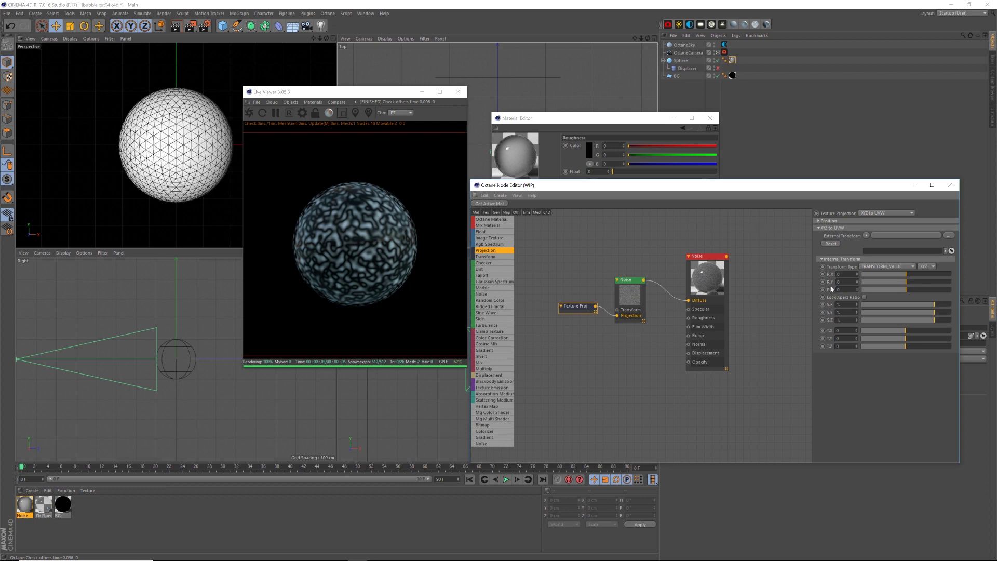
{"action": "left_click", "coordinate": [864, 296]}
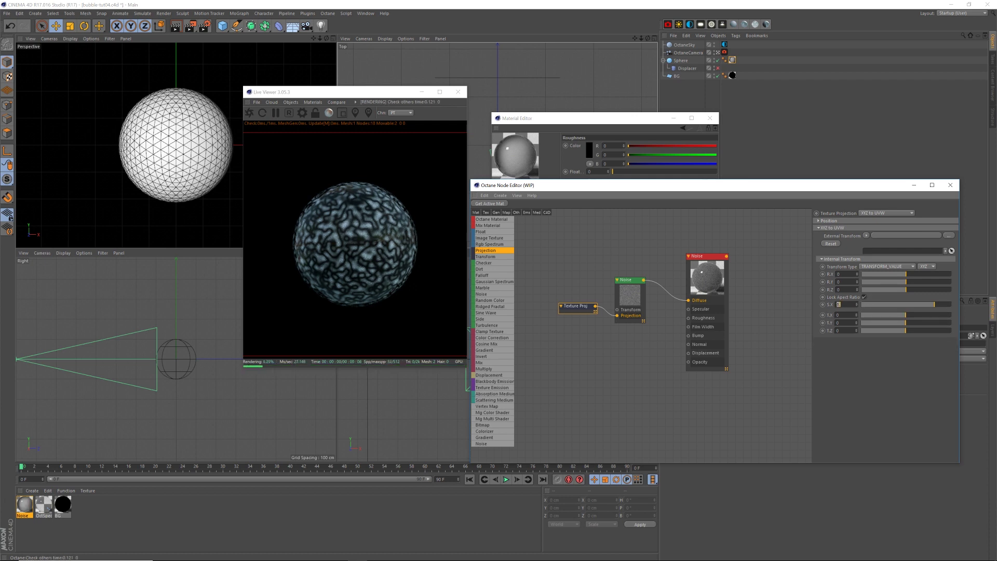
{"action": "type", "text": "5."}
{"action": "key", "text": "Return"}
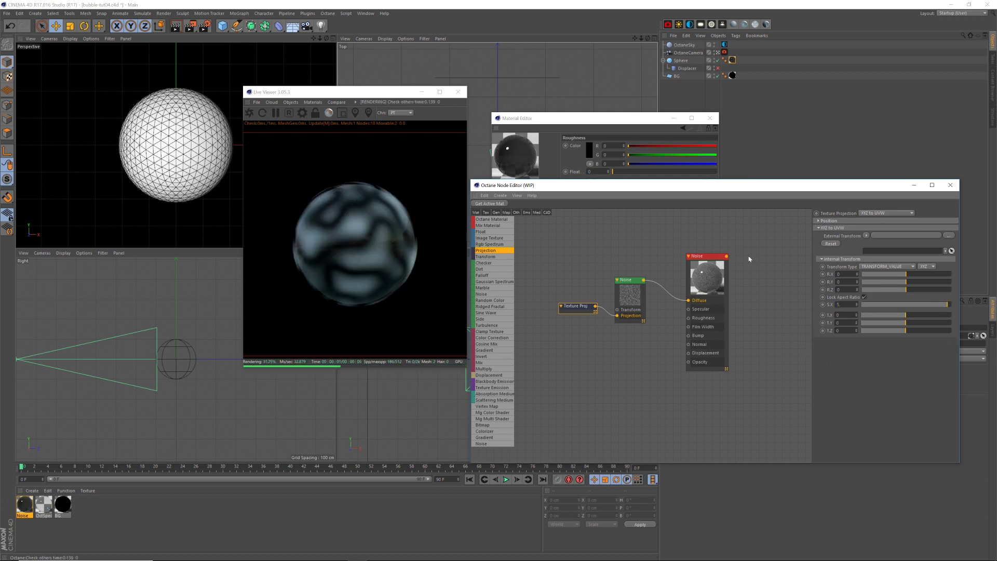
- Rearrange the projection and noise nodes and disconnect the noise from Diffuse
{"action": "left_click_drag", "start_coordinate": [712, 259], "coordinate": [732, 262]}
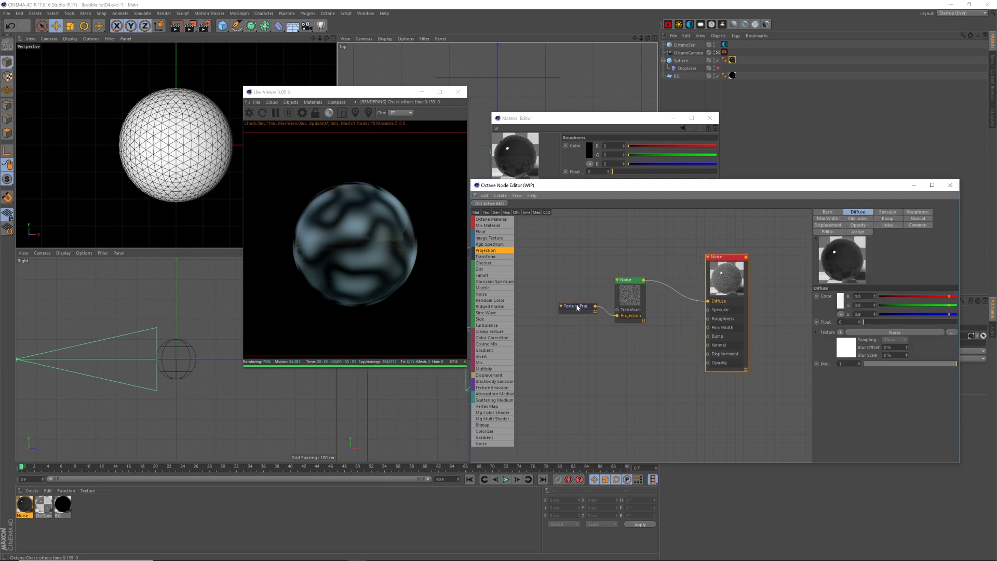
{"action": "left_click_drag", "start_coordinate": [590, 306], "coordinate": [589, 304]}
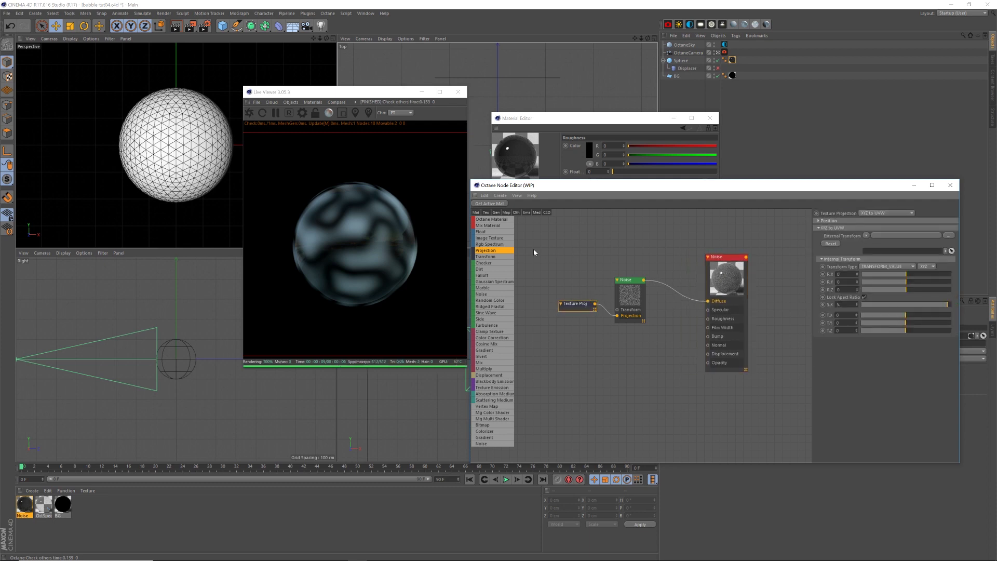
{"action": "left_click", "coordinate": [631, 331]}
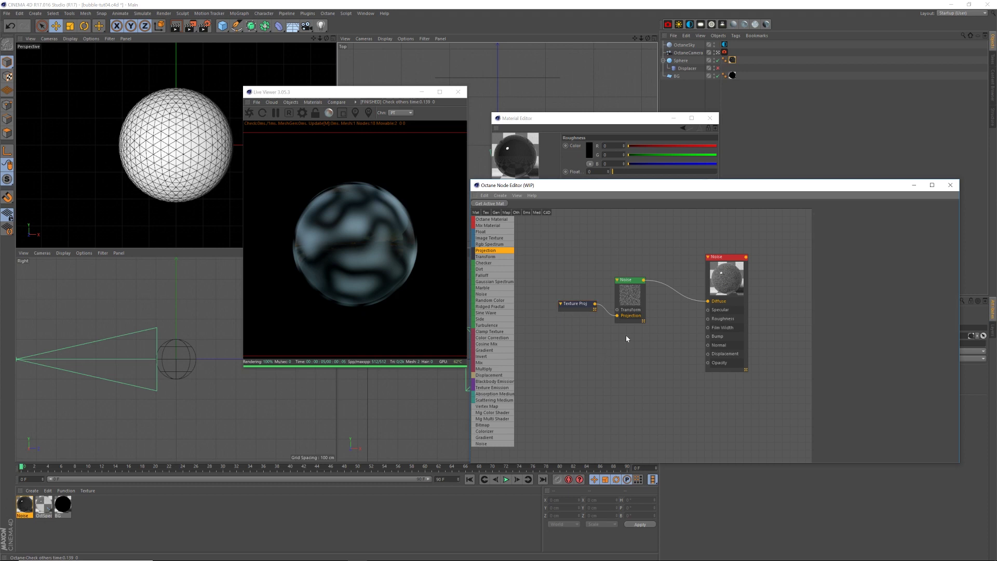
{"action": "left_click_drag", "start_coordinate": [570, 263], "coordinate": [649, 326]}
{"action": "left_click_drag", "start_coordinate": [630, 280], "coordinate": [618, 266]}
{"action": "left_click_drag", "start_coordinate": [710, 304], "coordinate": [663, 283]}
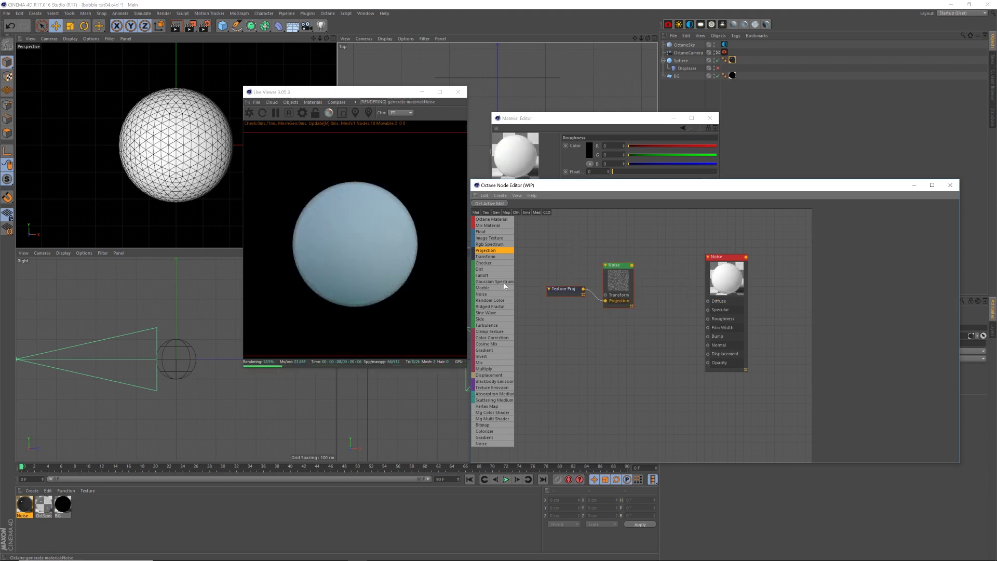
- Add a Sine Wave node and wire it into the material's Diffuse input
{"action": "left_click", "coordinate": [491, 313]}
{"action": "left_click_drag", "start_coordinate": [576, 348], "coordinate": [708, 302]}
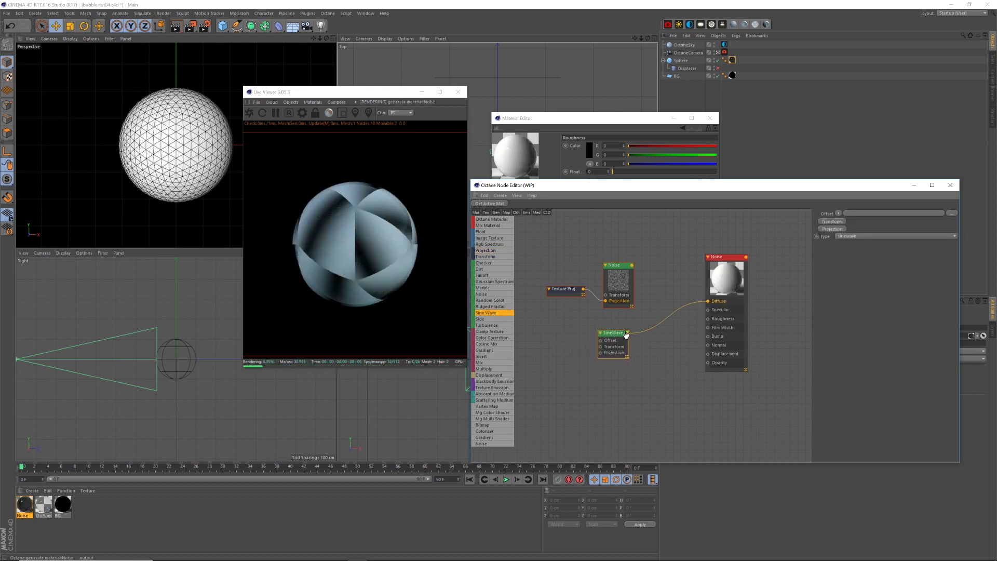
{"action": "left_click_drag", "start_coordinate": [618, 334], "coordinate": [624, 334]}
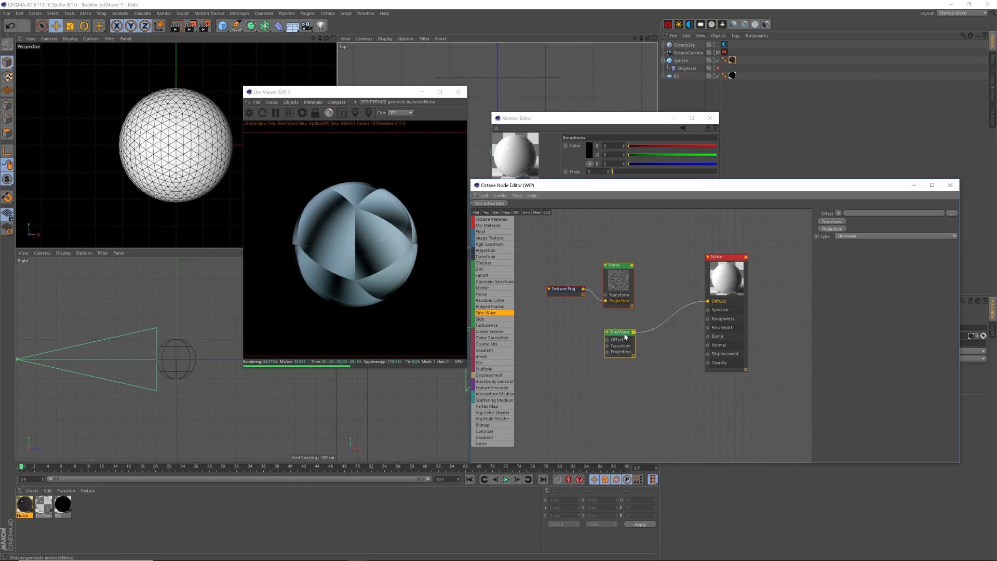
- Set the Sine Wave type to sawwave and add a second Texture Projection node
{"action": "left_click", "coordinate": [852, 237]}
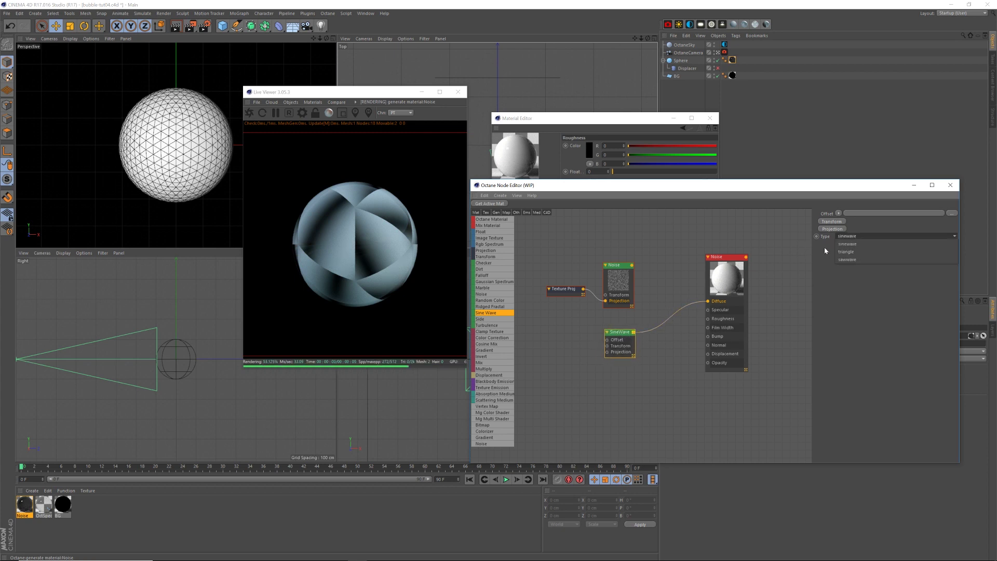
{"action": "left_click", "coordinate": [852, 236]}
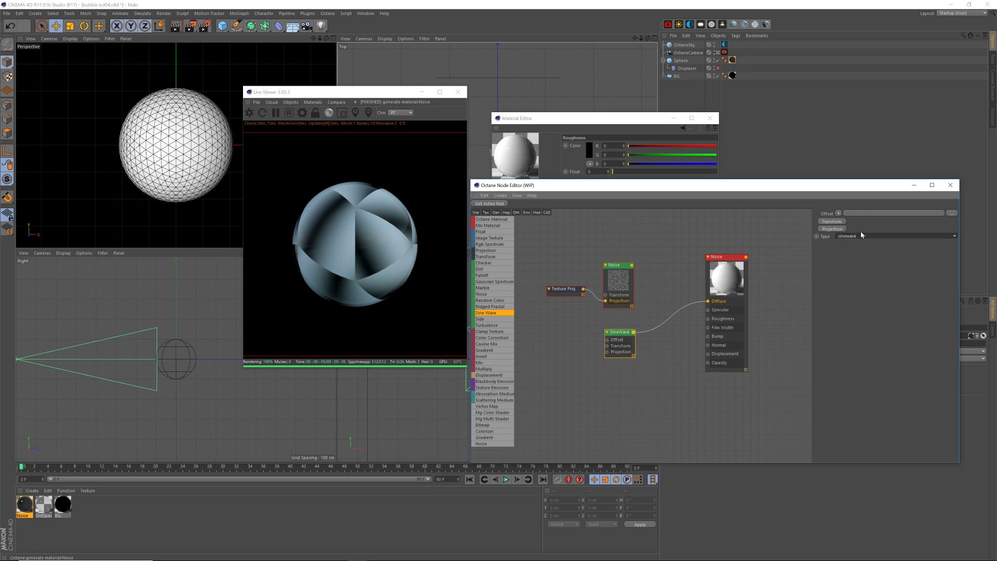
{"action": "left_click", "coordinate": [861, 234]}
{"action": "left_click", "coordinate": [857, 258]}
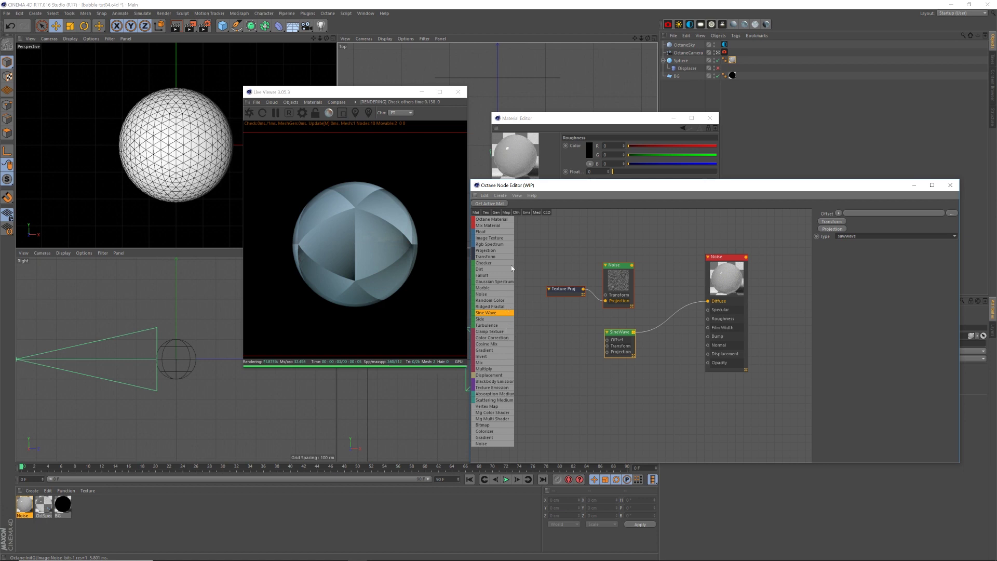
{"action": "left_click_drag", "start_coordinate": [500, 250], "coordinate": [607, 352]}
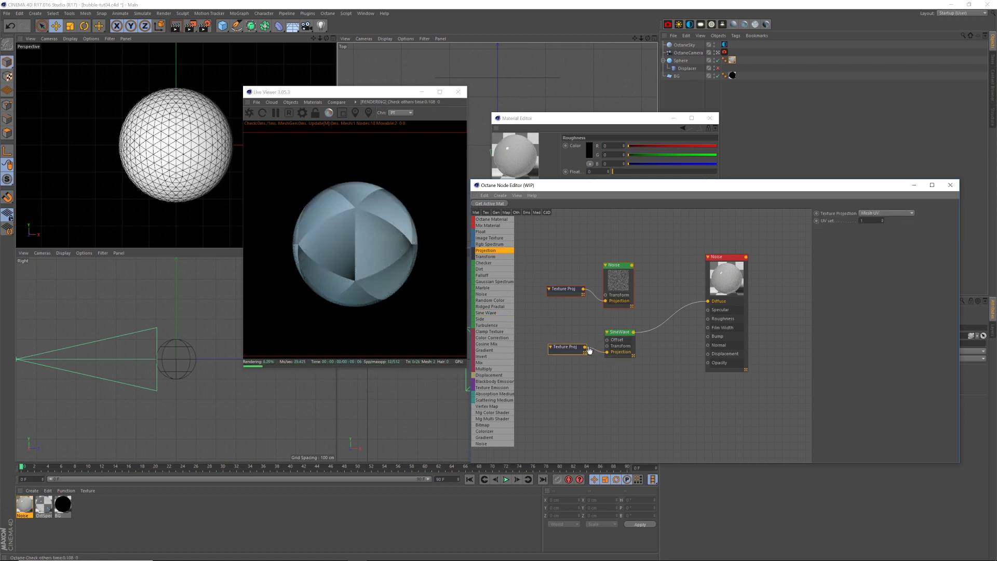
- Set the new projection to XYZ to UVW with a Z rotation of -90
{"action": "left_click", "coordinate": [871, 214]}
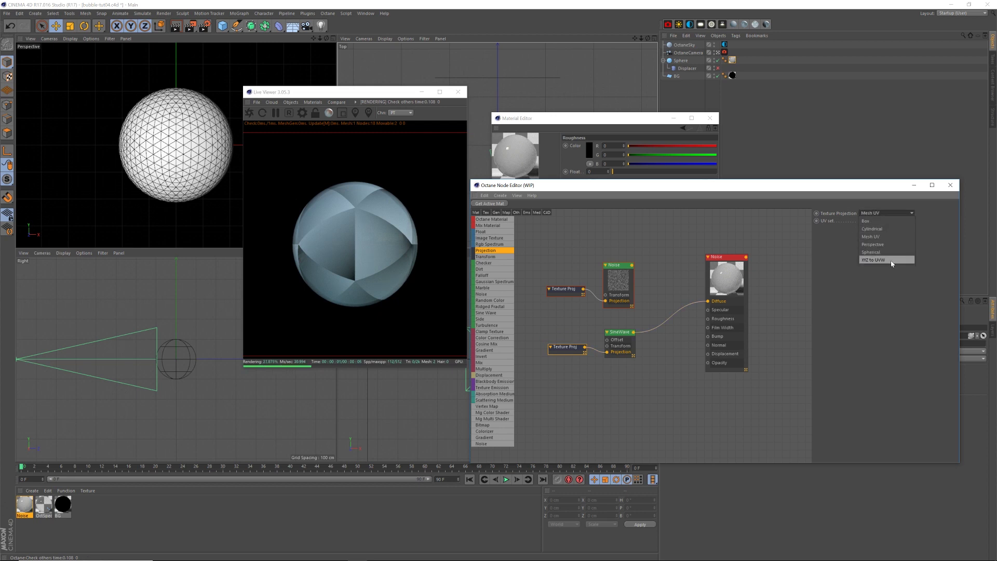
{"action": "left_click", "coordinate": [892, 261]}
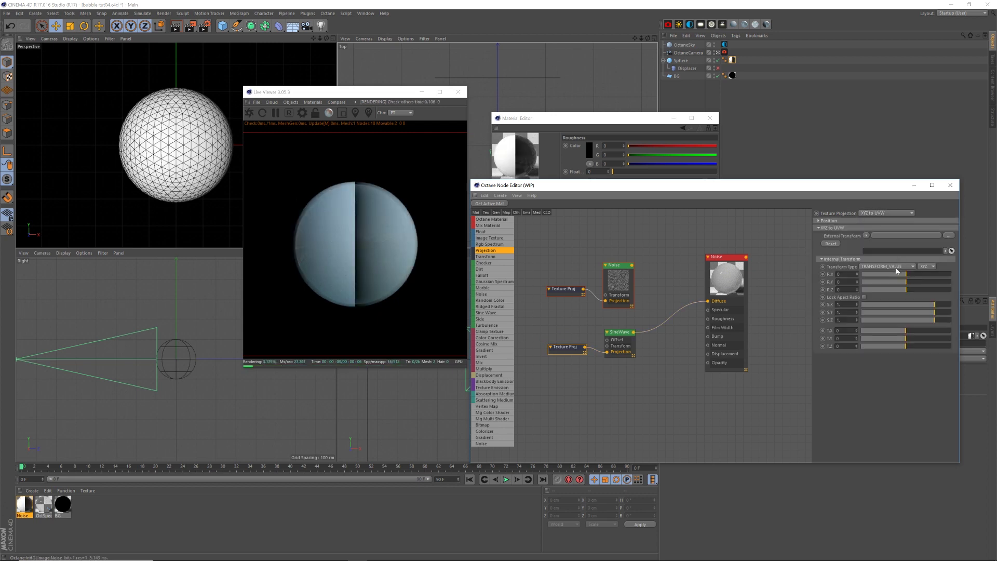
{"action": "left_click", "coordinate": [839, 289]}
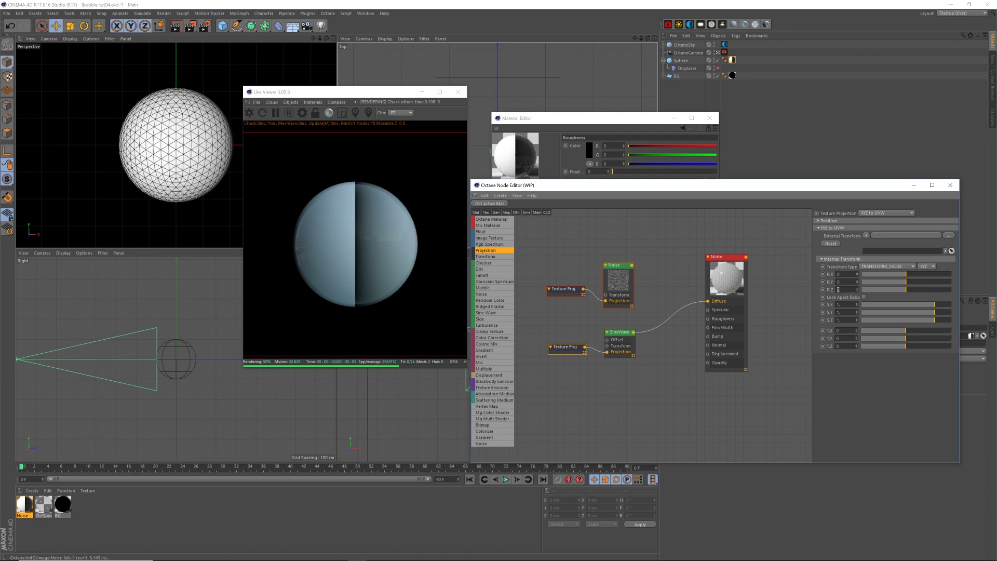
{"action": "key", "text": "BackSpace"}
{"action": "key", "text": "Return"}
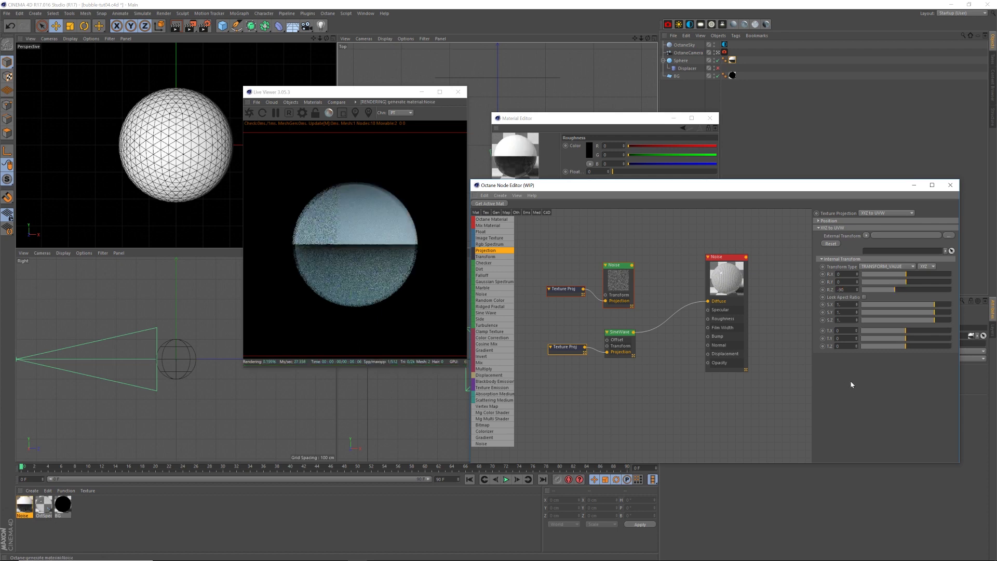
- Lock the aspect ratio, scale the projection uniformly to 2 and offset Y by 1
{"action": "left_click", "coordinate": [865, 298]}
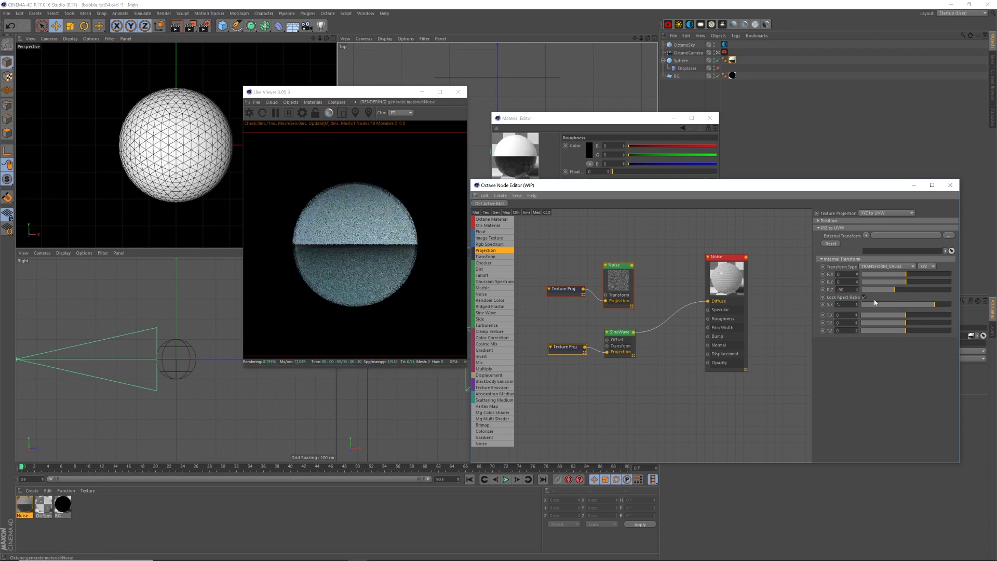
{"action": "left_click", "coordinate": [838, 305]}
{"action": "type", "text": "2"}
{"action": "key", "text": "Return"}
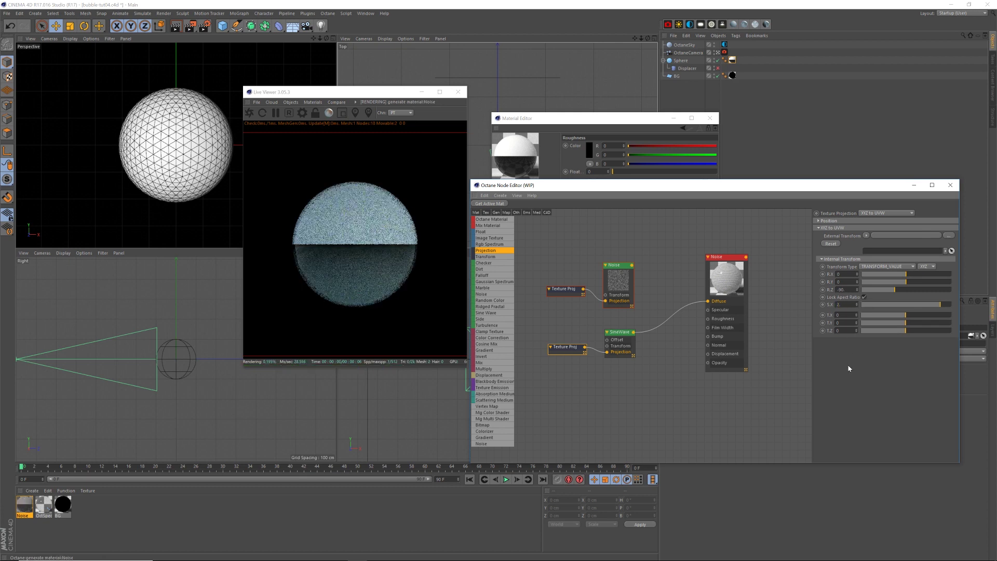
{"action": "left_click", "coordinate": [838, 322]}
{"action": "type", "text": "1"}
{"action": "key", "text": "Return"}
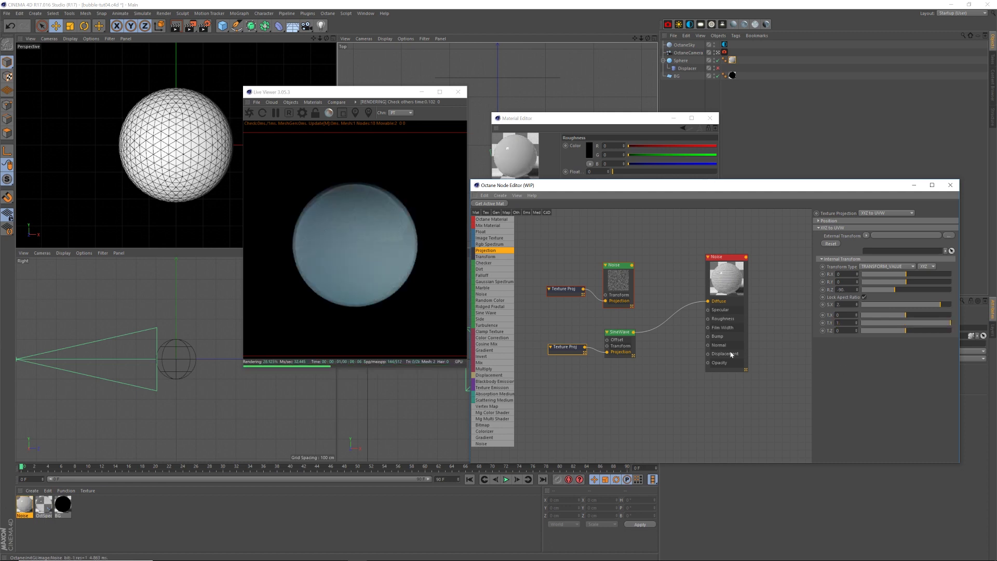
- Tidy the graph by shifting the projection and SineWave nodes left
{"action": "left_click_drag", "start_coordinate": [568, 347], "coordinate": [563, 347]}
{"action": "left_click_drag", "start_coordinate": [632, 333], "coordinate": [624, 331]}
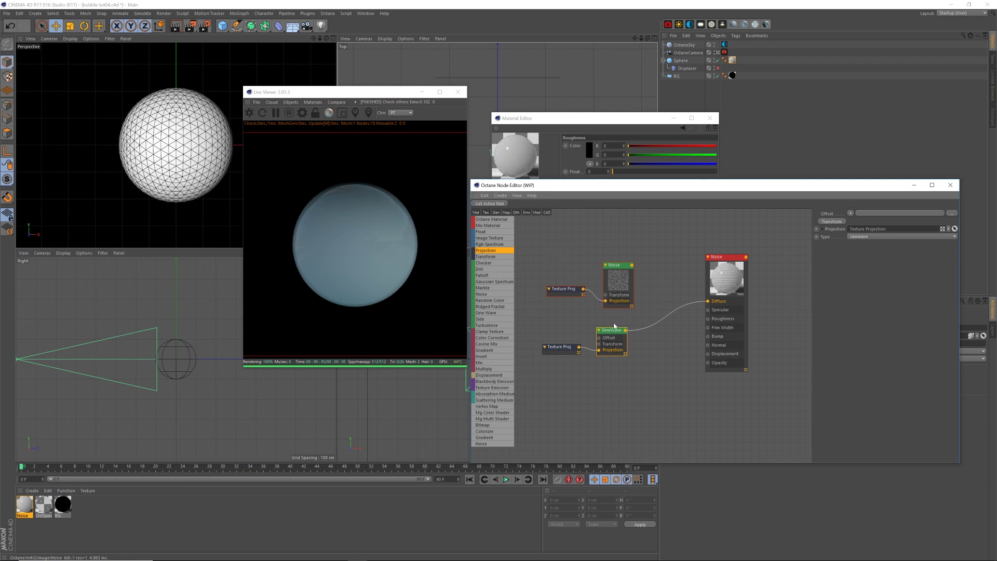
{"action": "left_click_drag", "start_coordinate": [611, 328], "coordinate": [620, 327]}
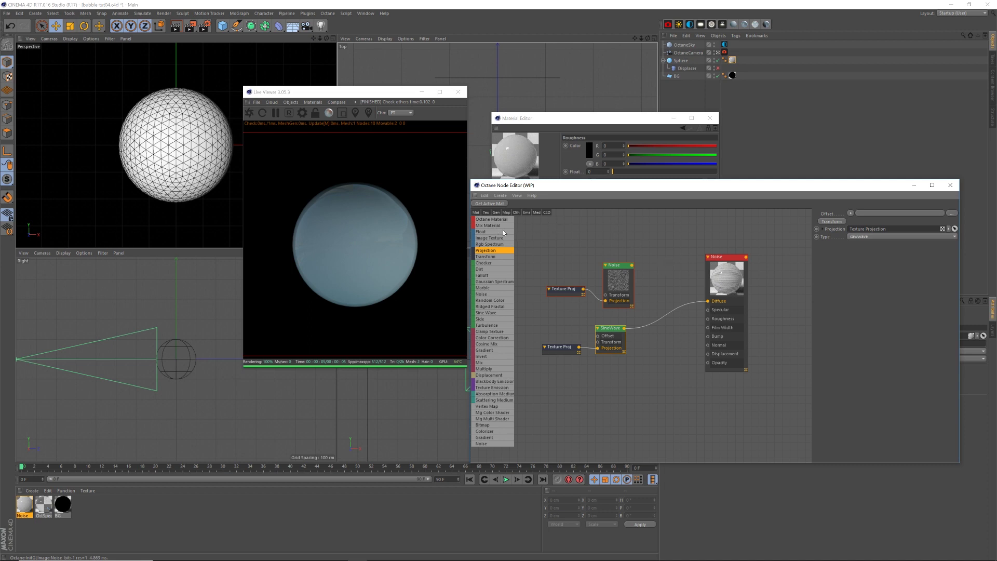
- Add a Gradient node to the graph beside the SineWave node
{"action": "left_click_drag", "start_coordinate": [618, 339], "coordinate": [614, 340]}
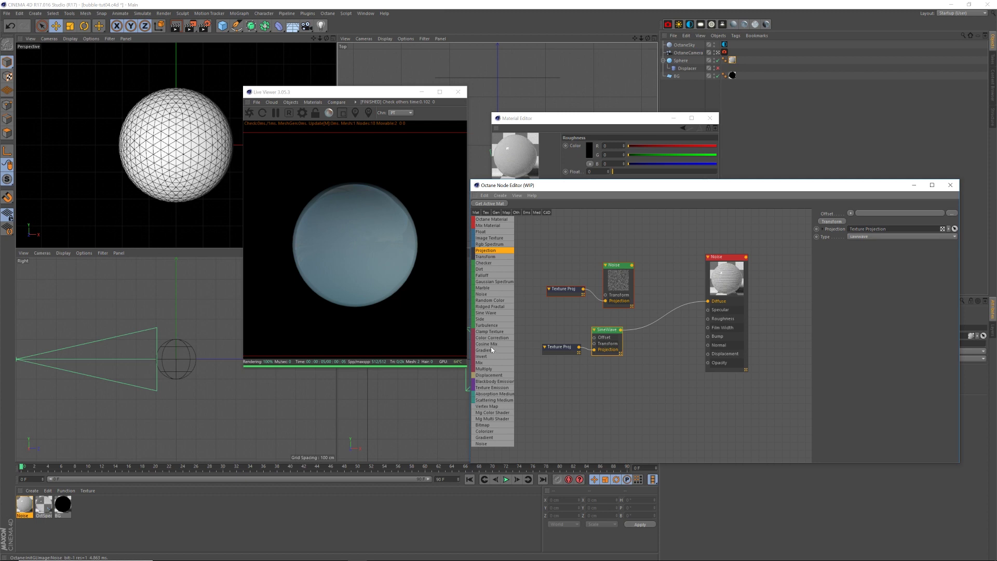
{"action": "left_click_drag", "start_coordinate": [491, 350], "coordinate": [709, 302]}
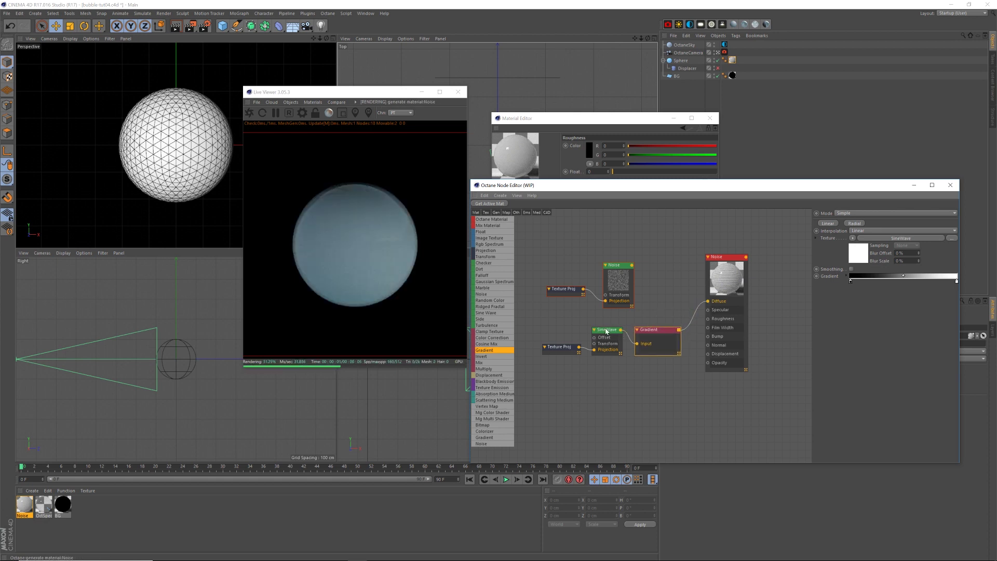
{"action": "left_click_drag", "start_coordinate": [659, 335], "coordinate": [658, 336]}
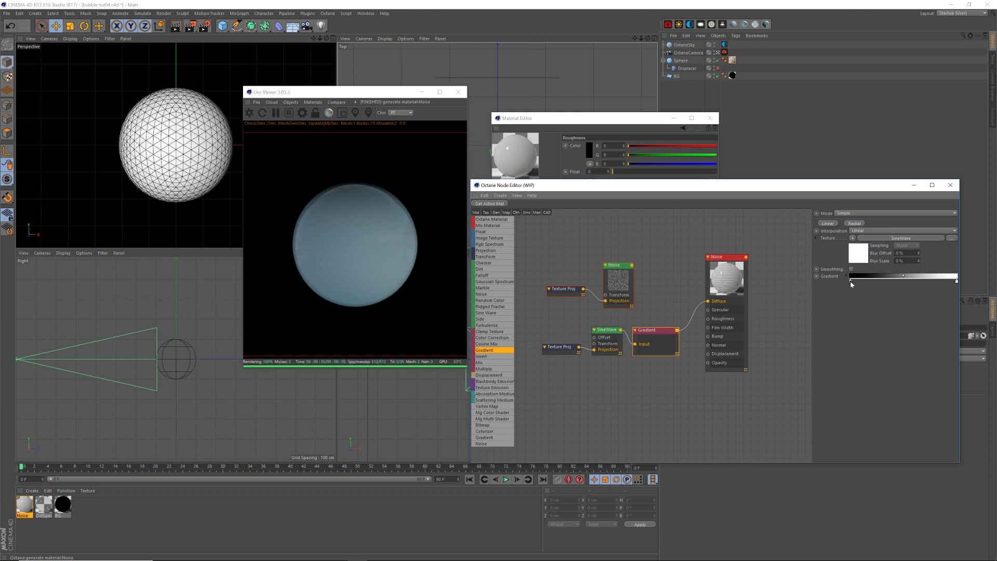
- Colour the gradient green at its left end and purple at its right end
{"action": "double_click", "coordinate": [850, 281]}
{"action": "left_click", "coordinate": [856, 282]}
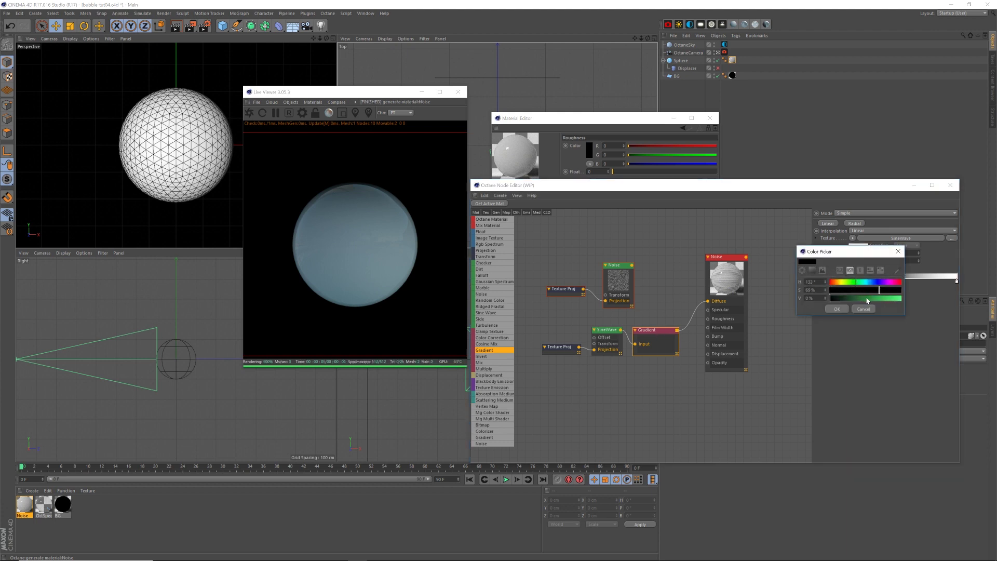
{"action": "left_click", "coordinate": [883, 290]}
{"action": "left_click", "coordinate": [893, 299]}
{"action": "left_click", "coordinate": [837, 308]}
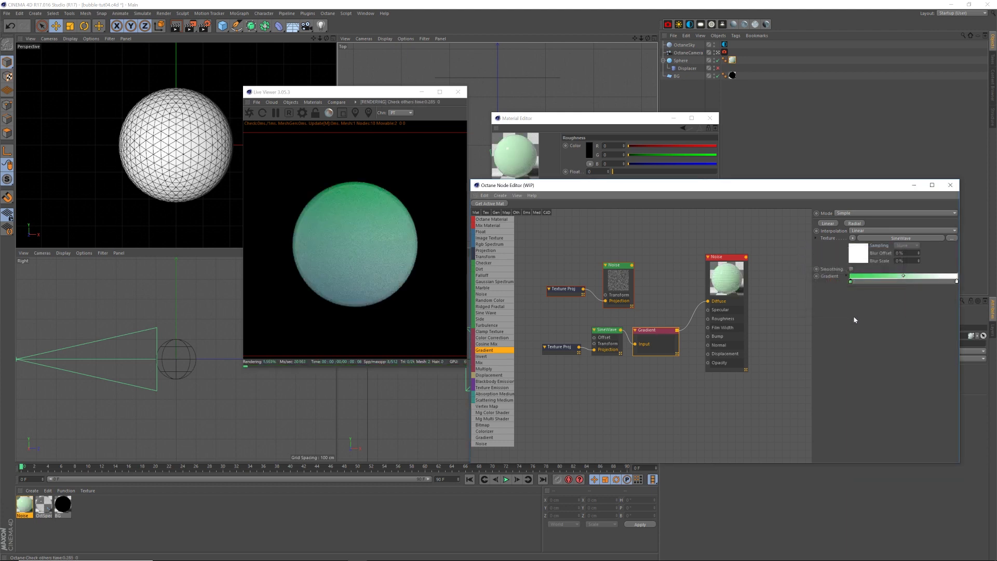
{"action": "double_click", "coordinate": [957, 281]}
{"action": "left_click", "coordinate": [972, 282]}
{"action": "left_click", "coordinate": [967, 289]}
{"action": "left_click", "coordinate": [974, 298]}
{"action": "left_click", "coordinate": [926, 309]}
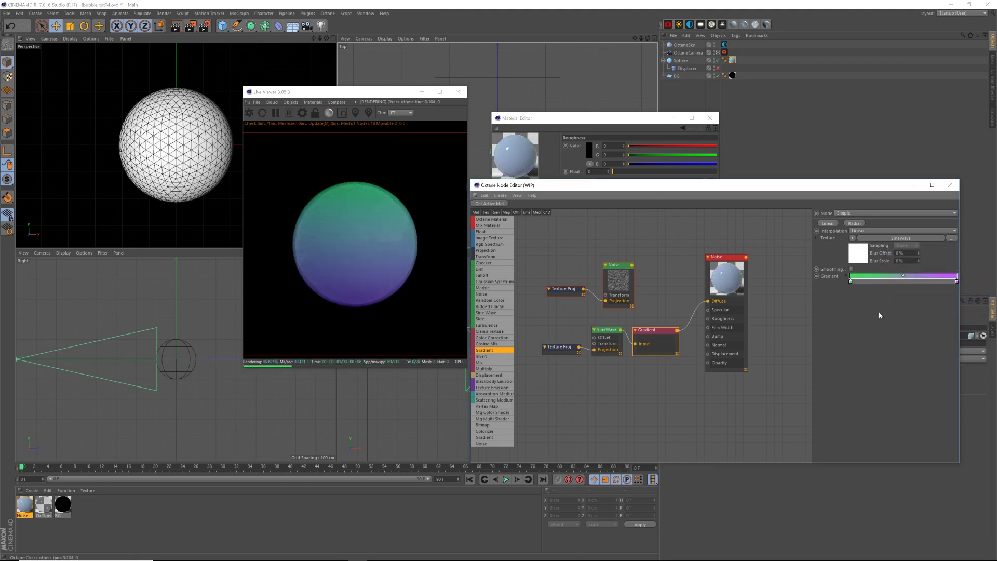
- Revert the gradient to plain grey tones and select the Noise material
{"action": "double_click", "coordinate": [850, 281]}
{"action": "left_click", "coordinate": [837, 308]}
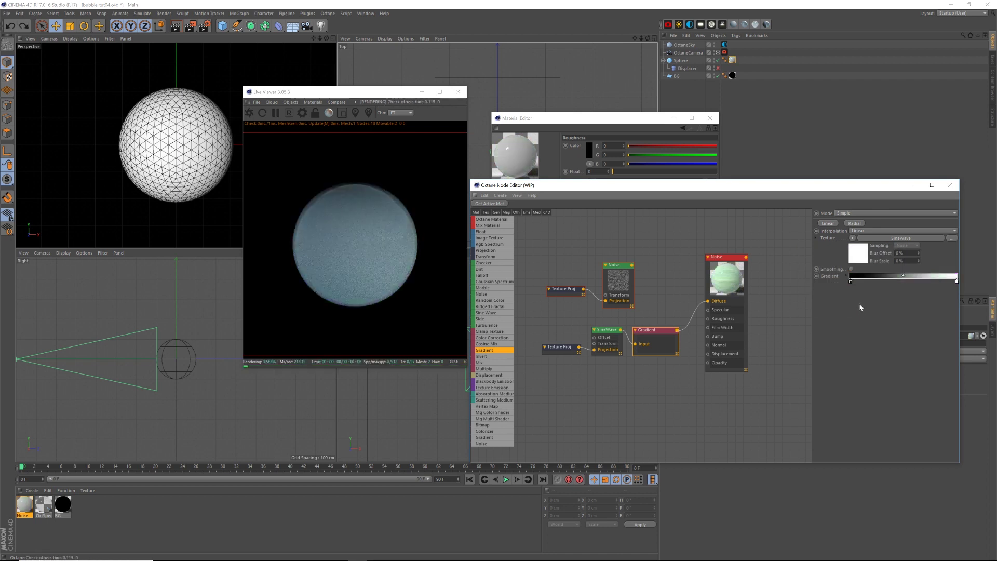
{"action": "left_click", "coordinate": [758, 275]}
{"action": "left_click_drag", "start_coordinate": [726, 263], "coordinate": [741, 263]}
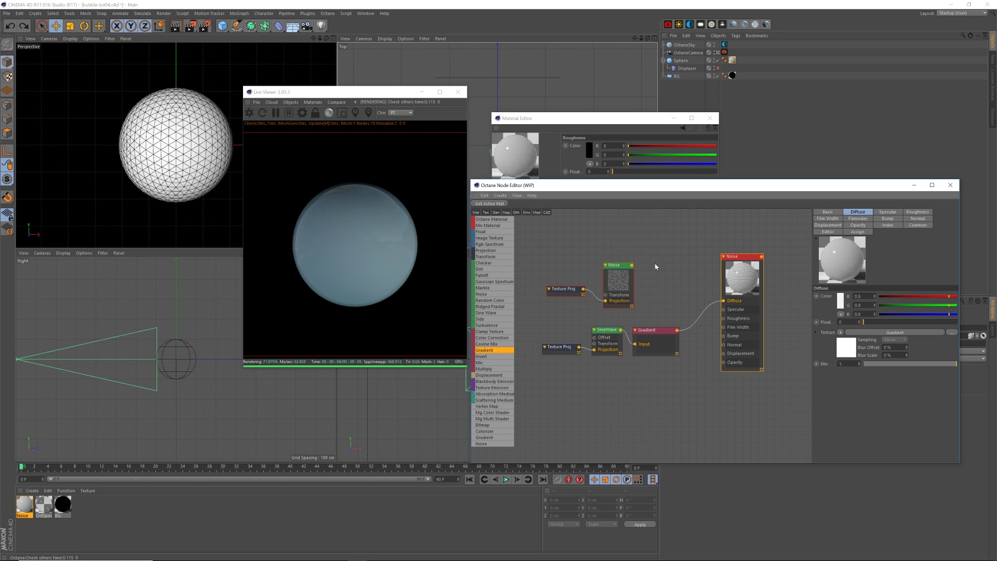
- Disconnect the Gradient from Diffuse and rearrange the material and Noise nodes
{"action": "left_click_drag", "start_coordinate": [623, 276], "coordinate": [631, 269]}
{"action": "left_click_drag", "start_coordinate": [723, 302], "coordinate": [696, 312]}
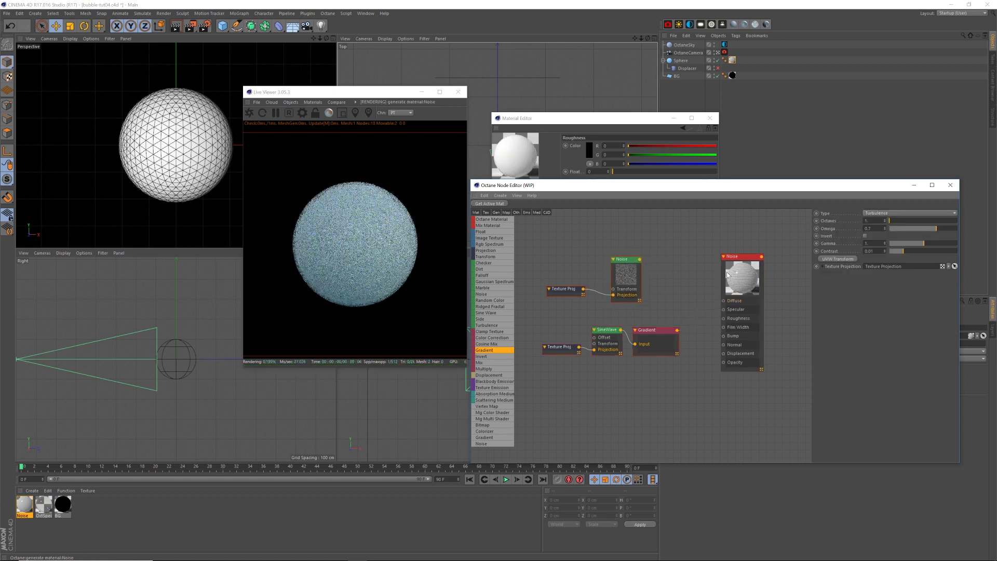
{"action": "left_click_drag", "start_coordinate": [742, 256], "coordinate": [759, 256]}
{"action": "left_click_drag", "start_coordinate": [627, 262], "coordinate": [650, 263]}
{"action": "left_click", "coordinate": [674, 265]}
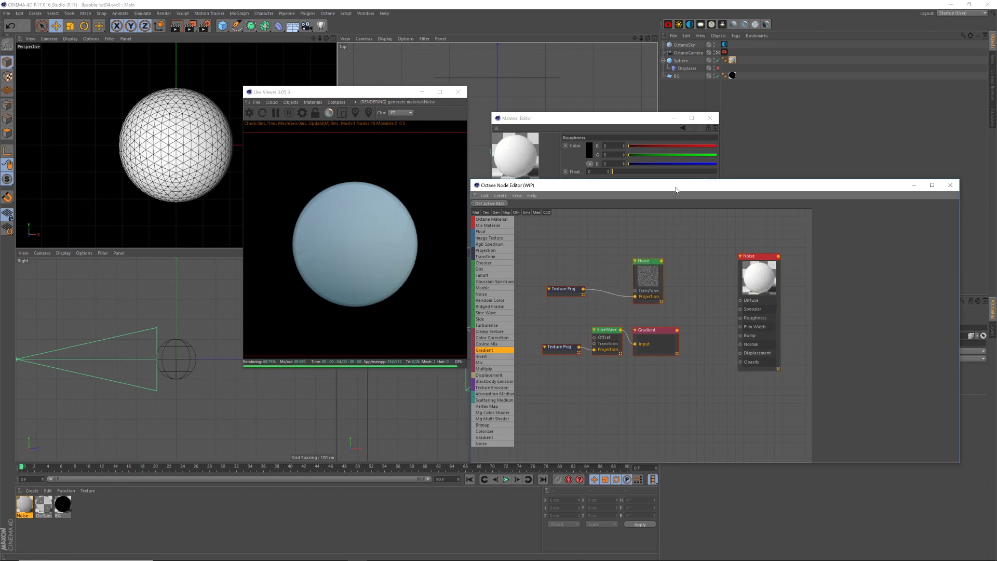
{"action": "left_click_drag", "start_coordinate": [675, 188], "coordinate": [673, 196]}
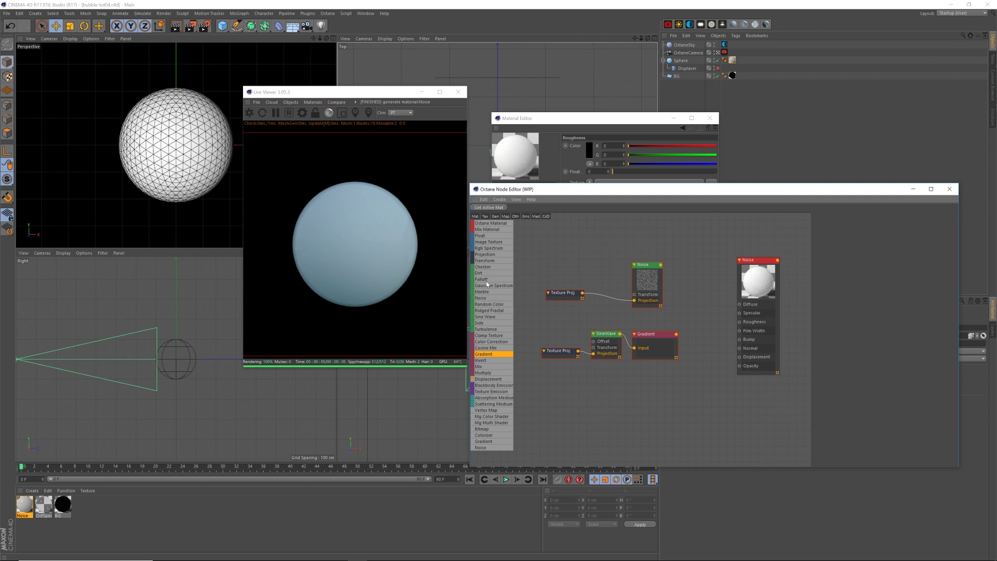
- Add a MixTexture node with Noise in Texture1 and Gradient in Texture2
{"action": "left_click_drag", "start_coordinate": [495, 367], "coordinate": [702, 288]}
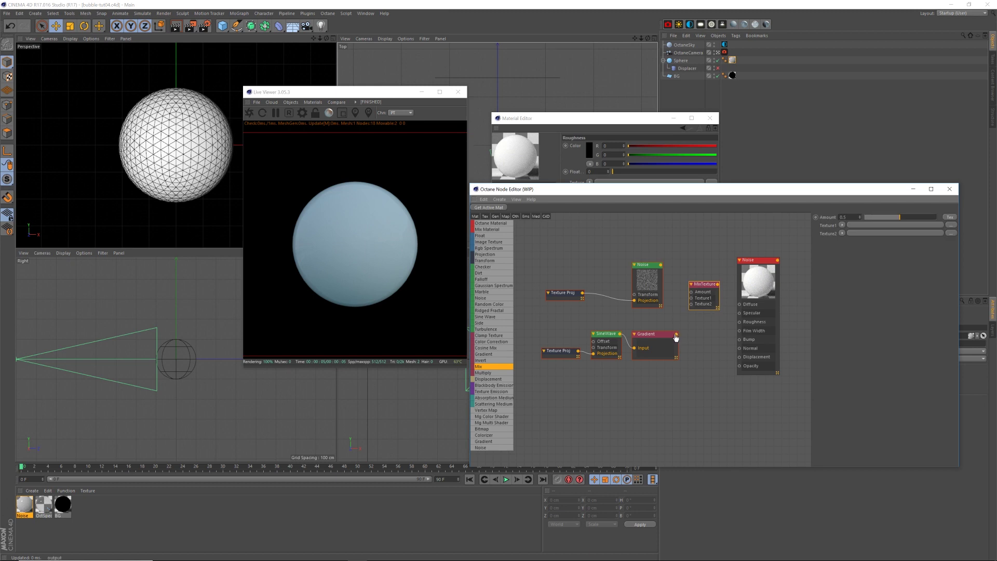
{"action": "left_click_drag", "start_coordinate": [676, 334], "coordinate": [691, 304]}
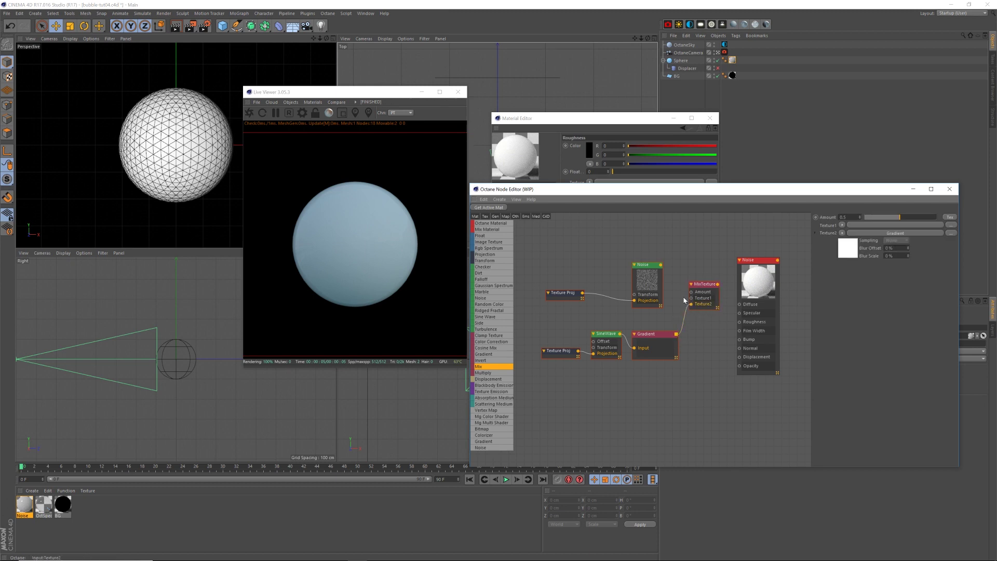
{"action": "left_click_drag", "start_coordinate": [660, 265], "coordinate": [739, 306]}
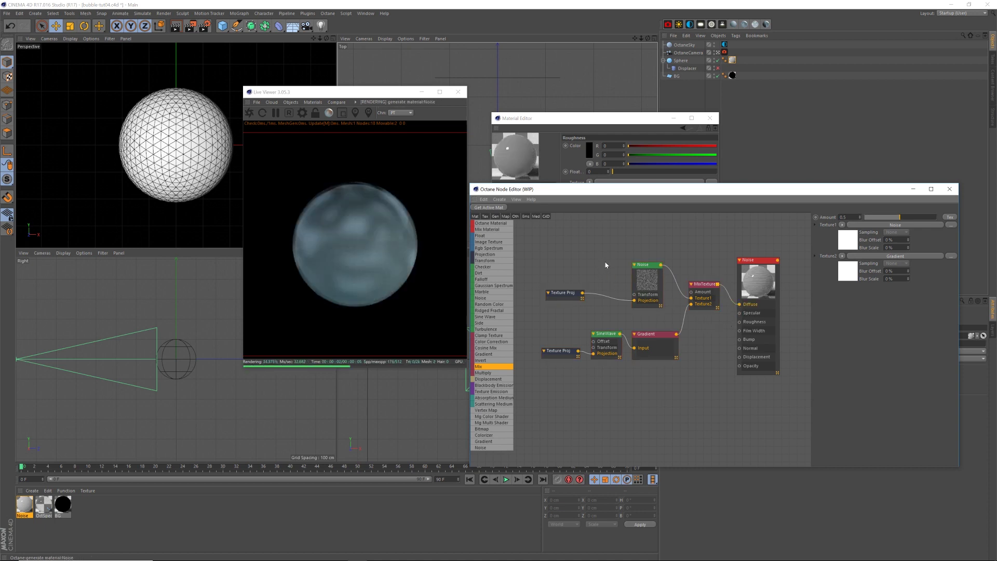
{"action": "left_click_drag", "start_coordinate": [646, 266], "coordinate": [648, 271]}
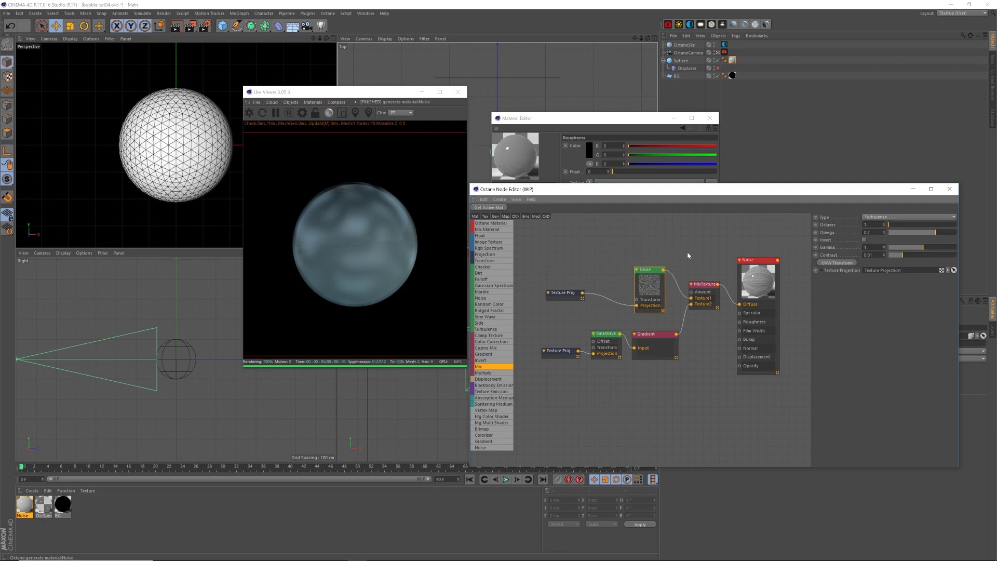
- Set the MixTexture amount to 0.4 and tidy the material and mix nodes
{"action": "left_click_drag", "start_coordinate": [702, 284], "coordinate": [706, 286]}
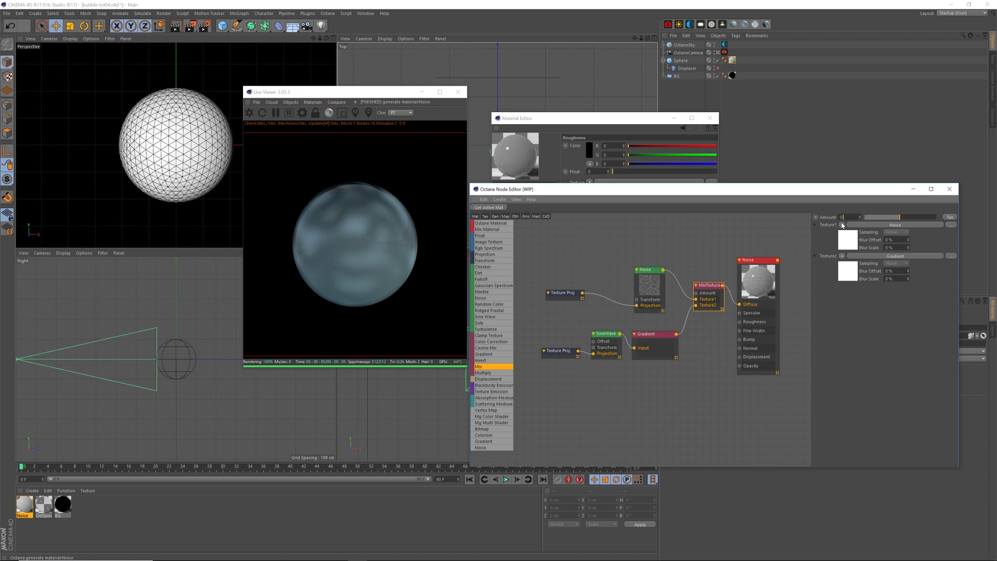
{"action": "type", "text": ".4"}
{"action": "key", "text": "Return"}
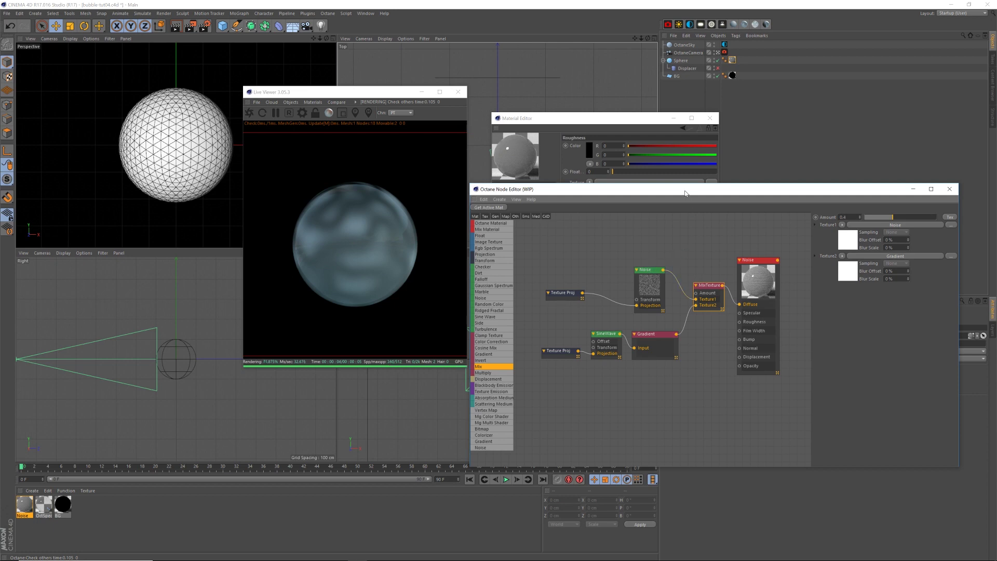
{"action": "left_click_drag", "start_coordinate": [685, 191], "coordinate": [688, 192]}
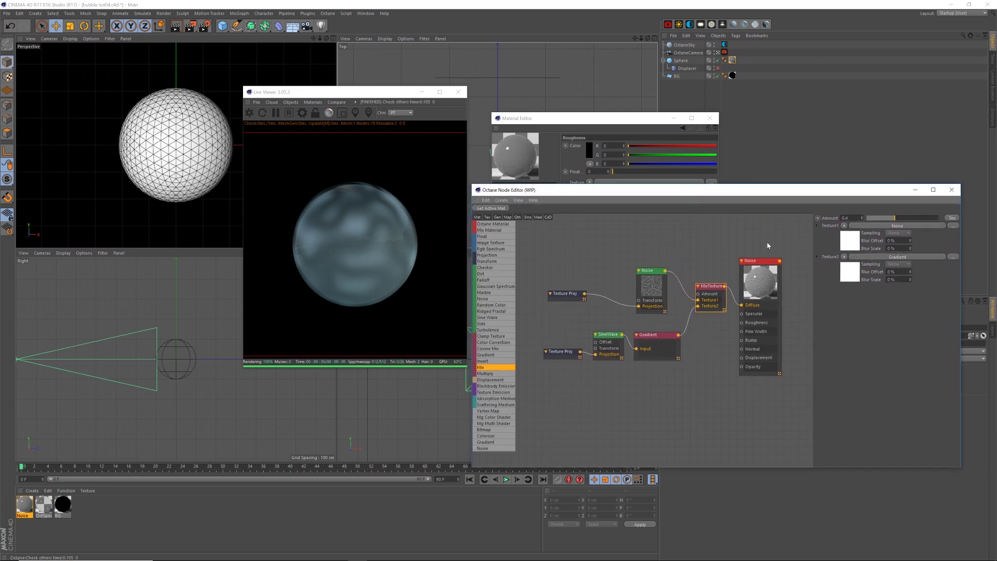
{"action": "left_click_drag", "start_coordinate": [759, 261], "coordinate": [764, 261]}
{"action": "left_click_drag", "start_coordinate": [723, 294], "coordinate": [720, 293]}
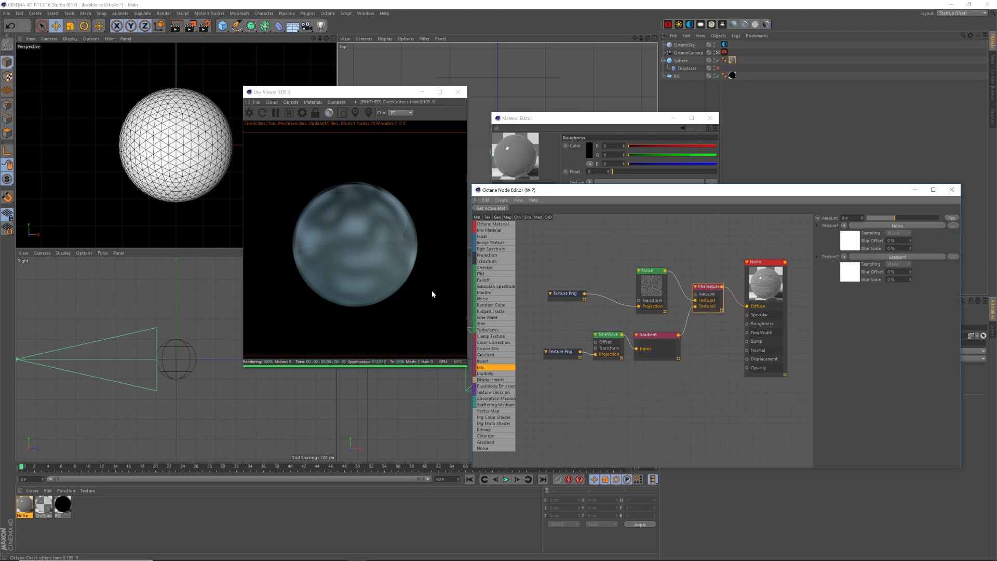
- Reroute the MixTexture wire from the Diffuse port to the Film Width port
{"action": "left_click", "coordinate": [750, 312]}
{"action": "left_click_drag", "start_coordinate": [722, 287], "coordinate": [746, 335]}
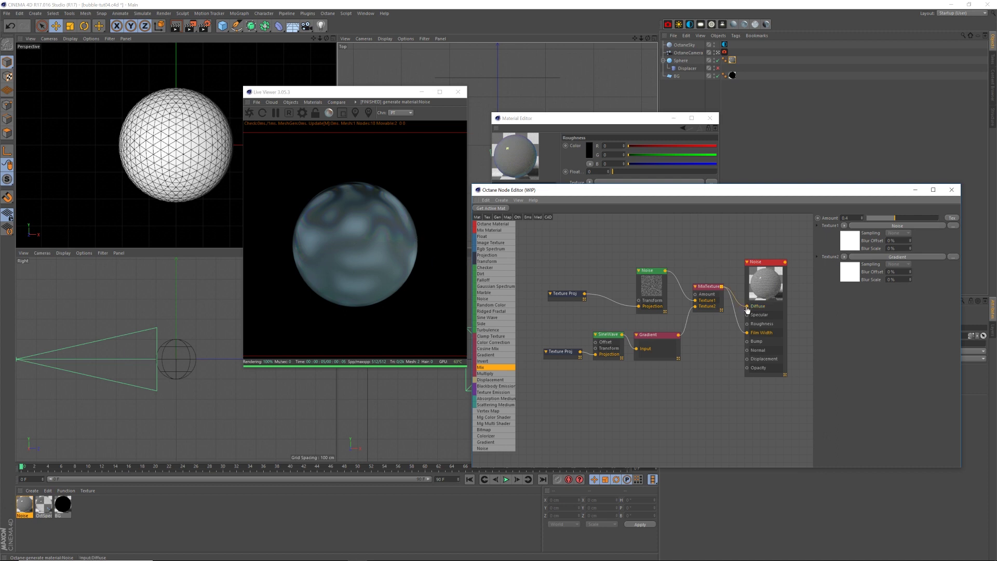
{"action": "left_click_drag", "start_coordinate": [748, 307], "coordinate": [752, 279]}
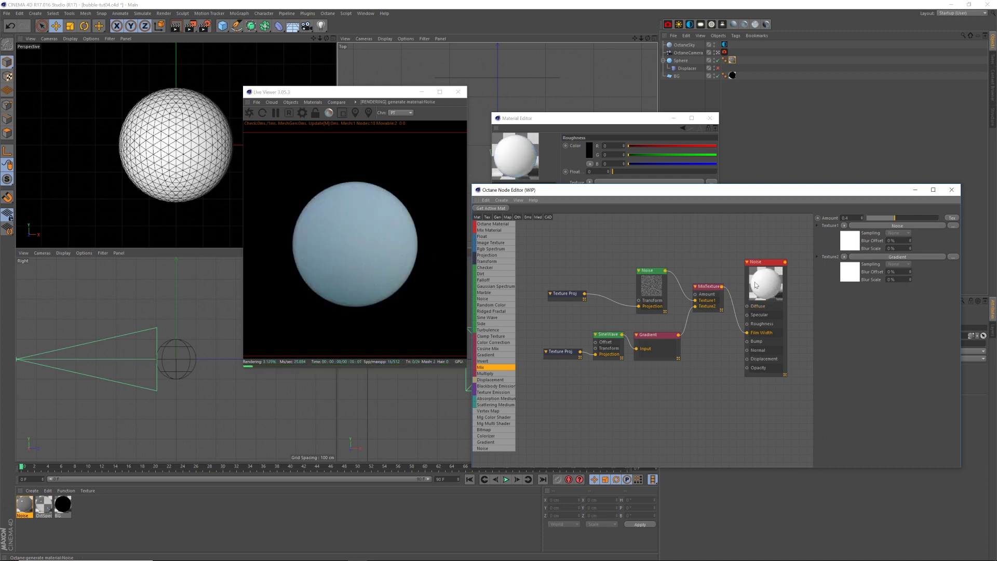
{"action": "left_click_drag", "start_coordinate": [661, 191], "coordinate": [662, 225]}
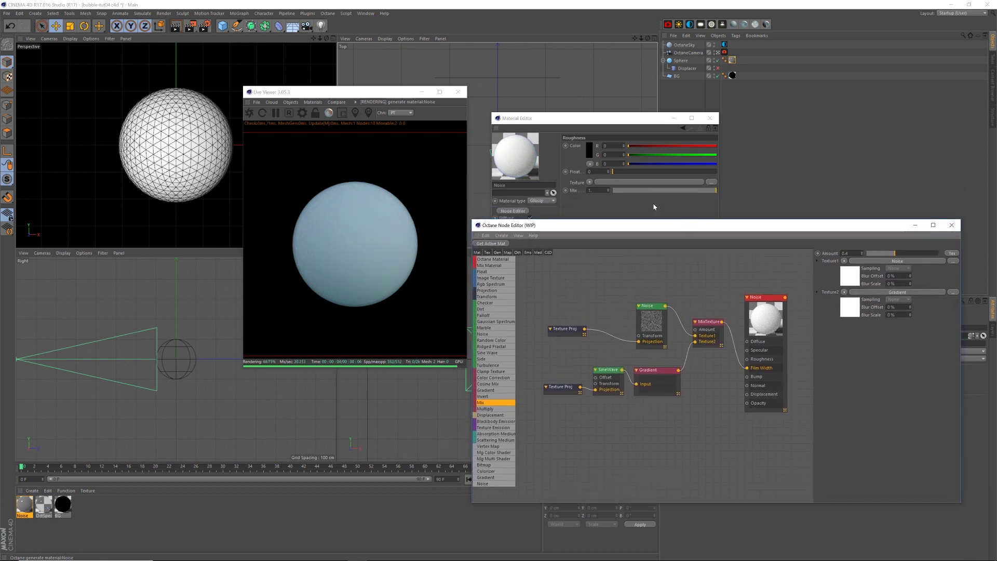
{"action": "left_click_drag", "start_coordinate": [597, 118], "coordinate": [610, 96]}
{"action": "left_click_drag", "start_coordinate": [760, 231], "coordinate": [757, 232]}
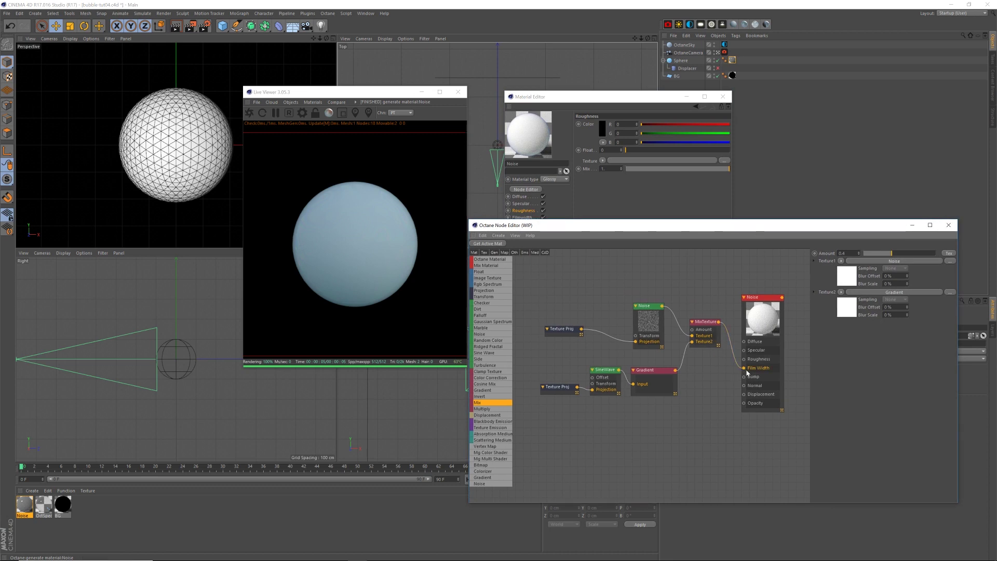
{"action": "left_click", "coordinate": [648, 163]}
- Lower the material's Index value to 1 for thin-film rainbow colours
{"action": "left_click_drag", "start_coordinate": [618, 96], "coordinate": [625, 93]}
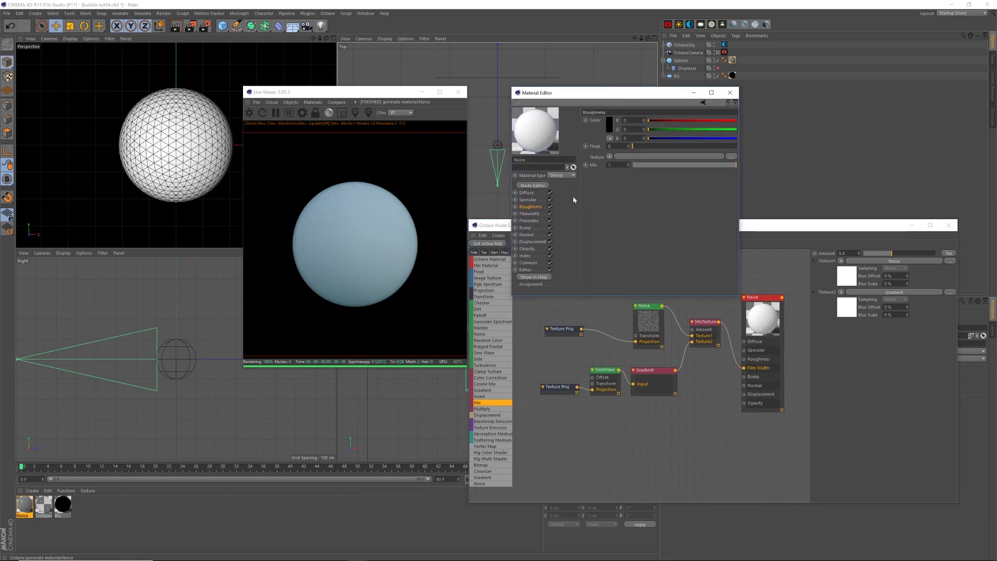
{"action": "left_click", "coordinate": [525, 255]}
{"action": "left_click_drag", "start_coordinate": [632, 121], "coordinate": [618, 120]}
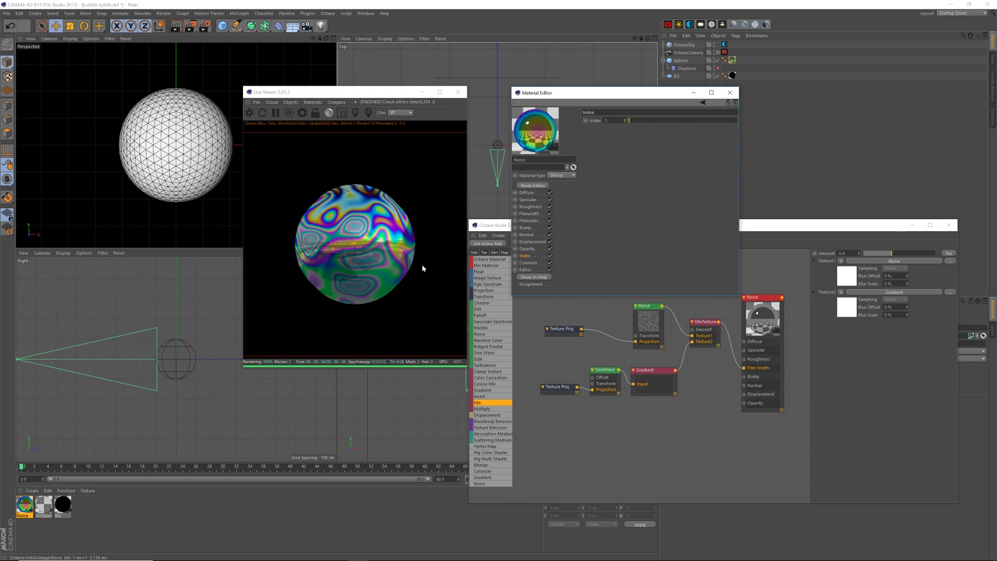
- Close the node and material editors and save the scene with Ctrl+S
{"action": "left_click_drag", "start_coordinate": [750, 227], "coordinate": [753, 230]}
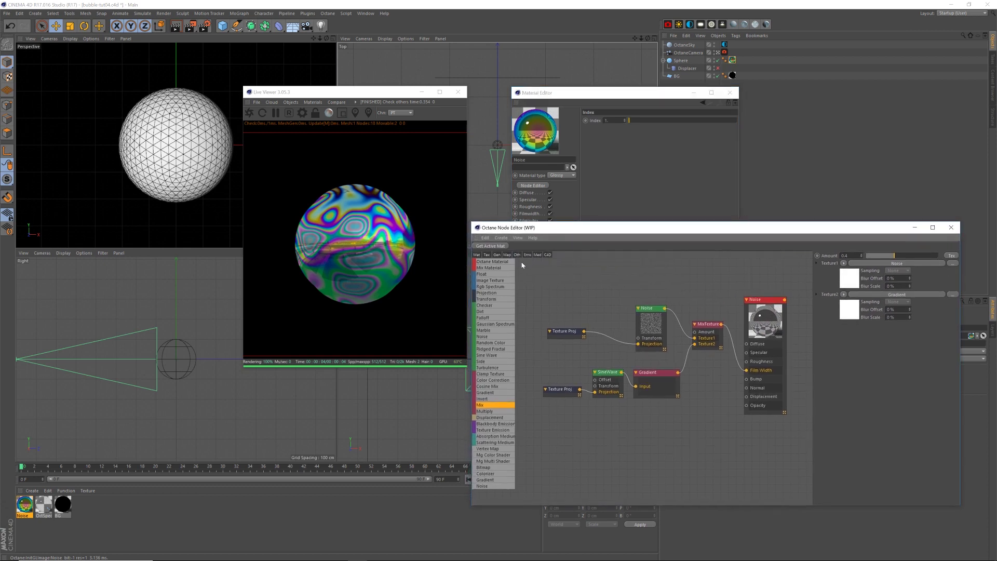
{"action": "left_click_drag", "start_coordinate": [605, 228], "coordinate": [604, 228]}
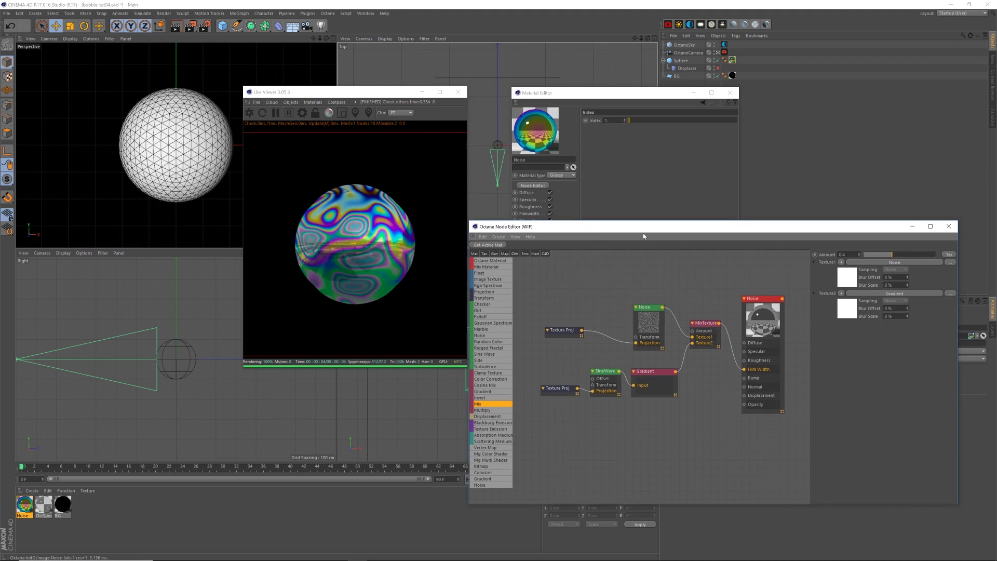
{"action": "left_click", "coordinate": [949, 227]}
{"action": "left_click", "coordinate": [730, 92]}
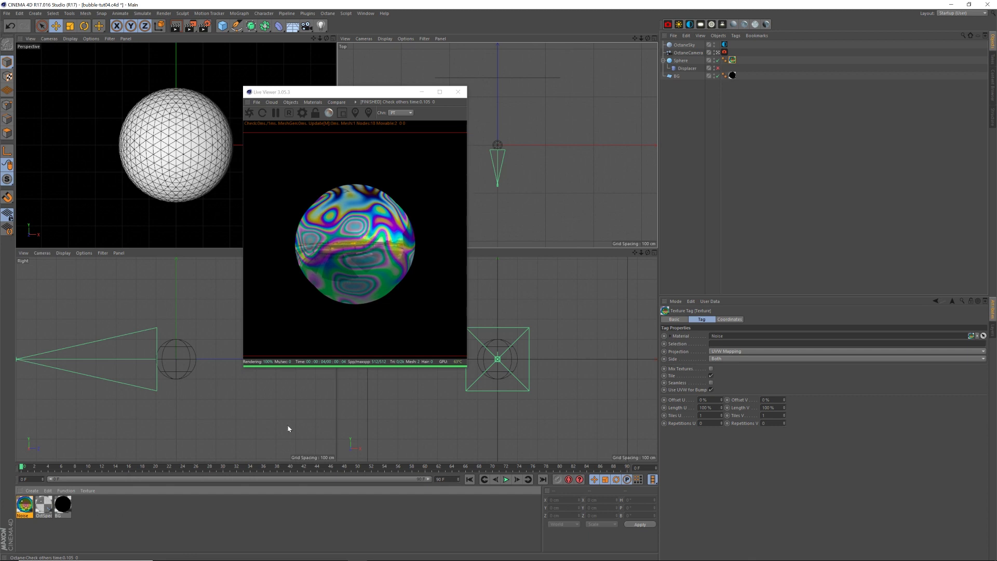
{"action": "left_click", "coordinate": [747, 178]}
{"action": "key", "text": "ctrl+s"}
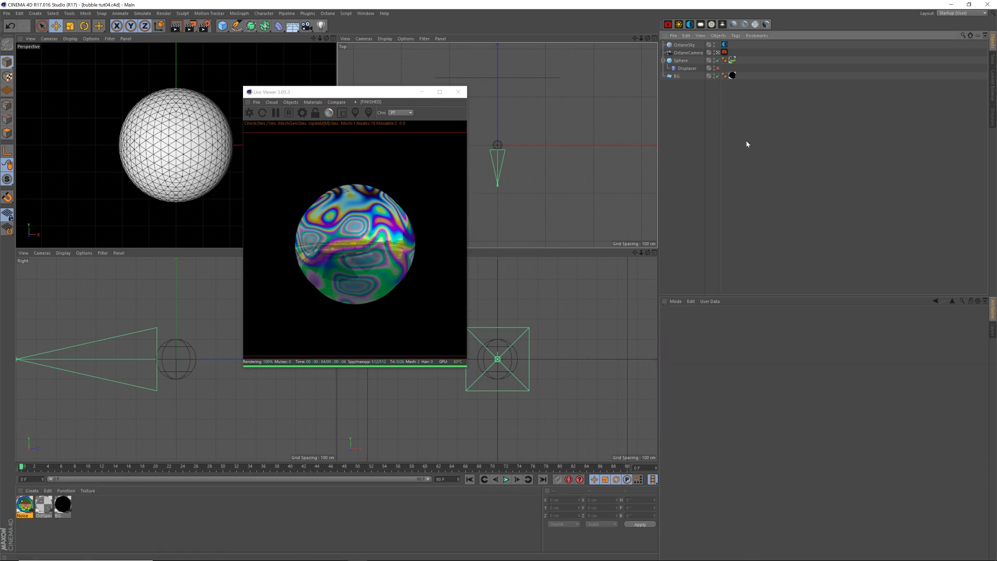
- Create a new Octane glossy material and open it in the Material Editor
{"action": "left_click", "coordinate": [744, 24]}
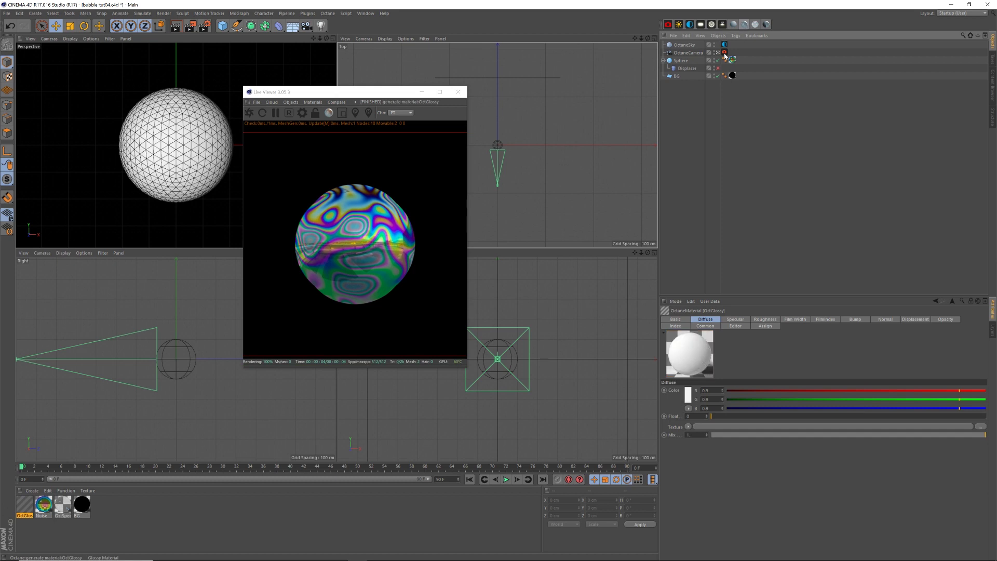
{"action": "double_click", "coordinate": [25, 504]}
{"action": "left_click_drag", "start_coordinate": [216, 56], "coordinate": [616, 163]}
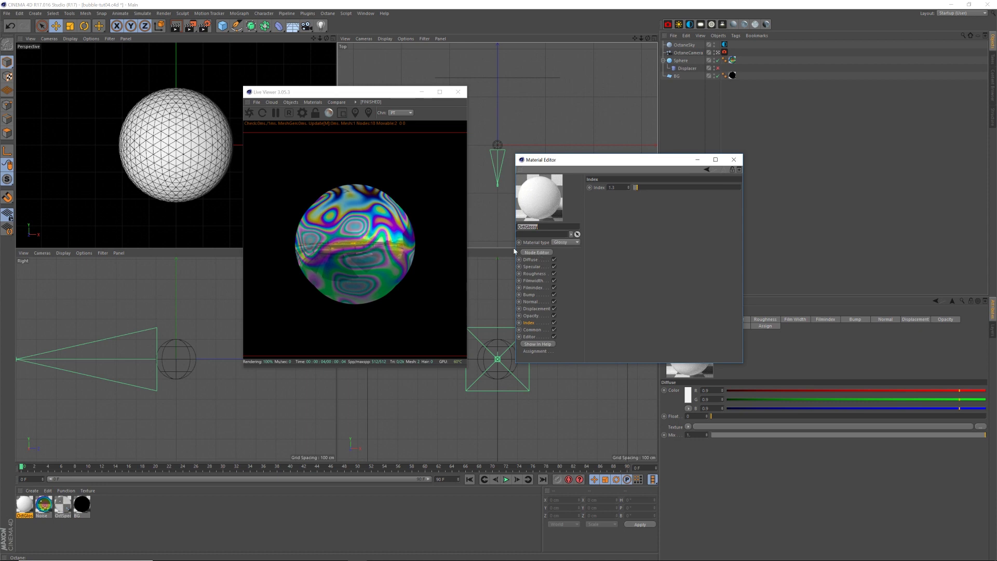
- Set OctGlossy's opacity to 0.5 and index to 1, then assign it to the sphere
{"action": "left_click", "coordinate": [531, 315]}
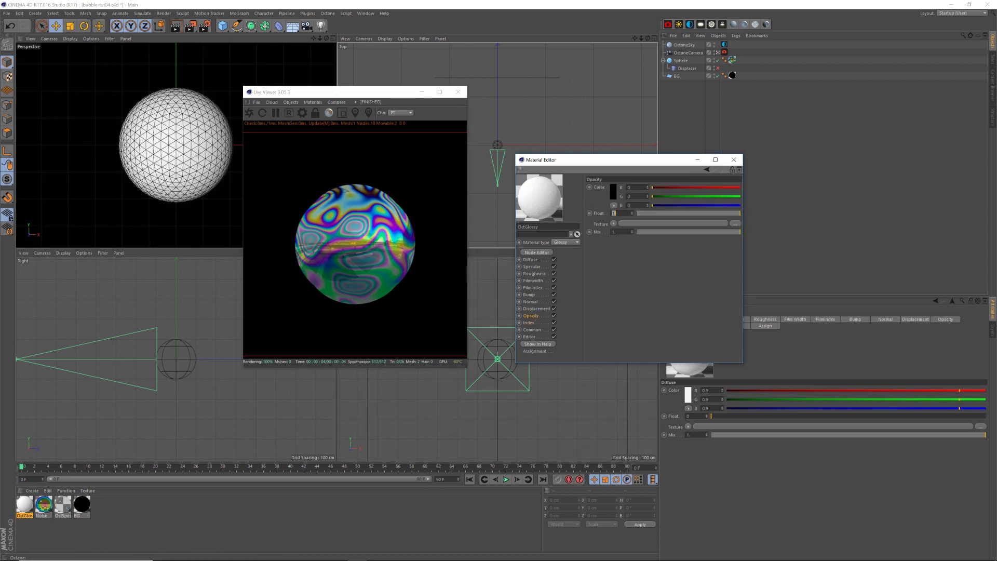
{"action": "key", "text": "BackSpace"}
{"action": "type", "text": "5"}
{"action": "key", "text": "Return"}
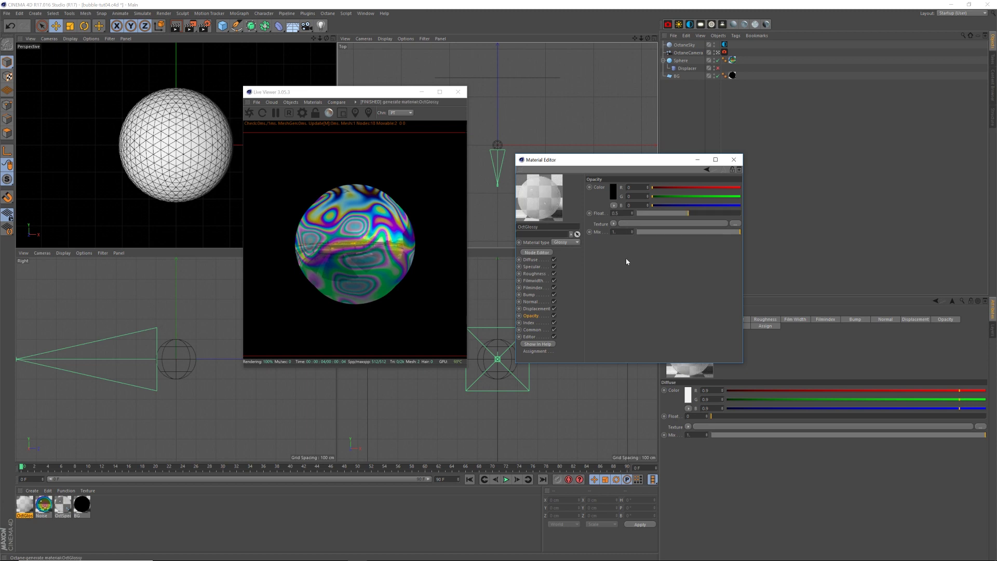
{"action": "left_click", "coordinate": [529, 322]}
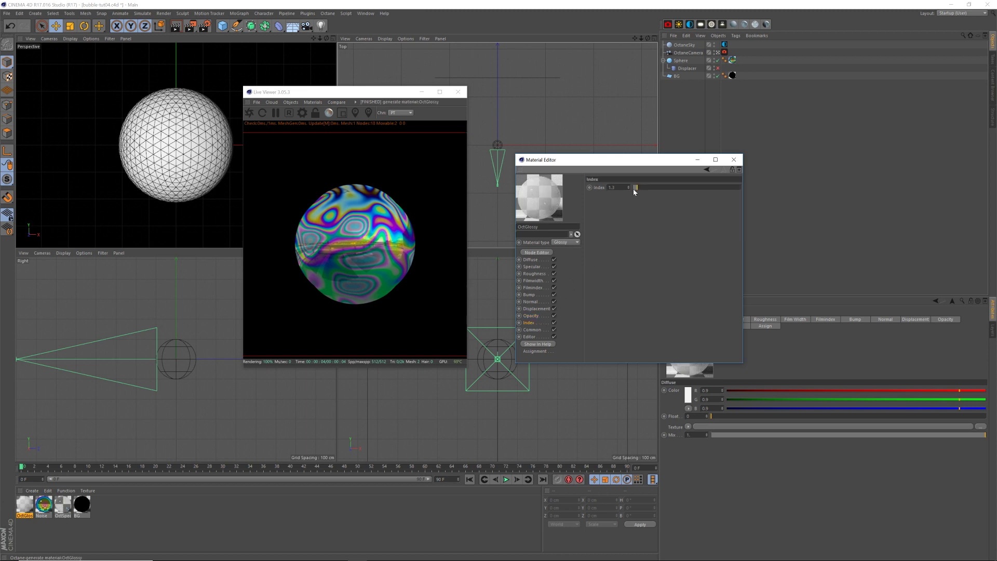
{"action": "left_click_drag", "start_coordinate": [637, 189], "coordinate": [597, 193]}
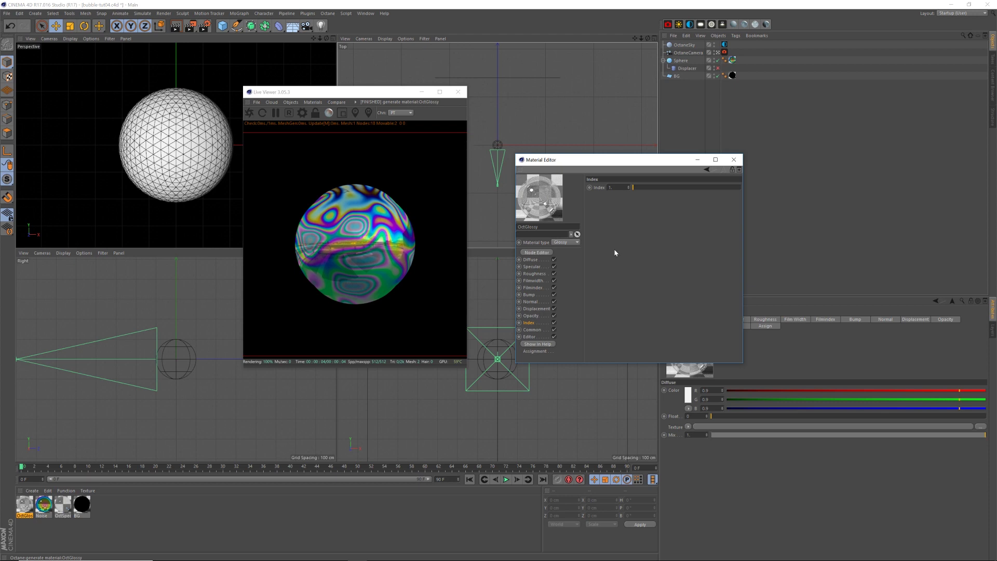
{"action": "left_click", "coordinate": [733, 159]}
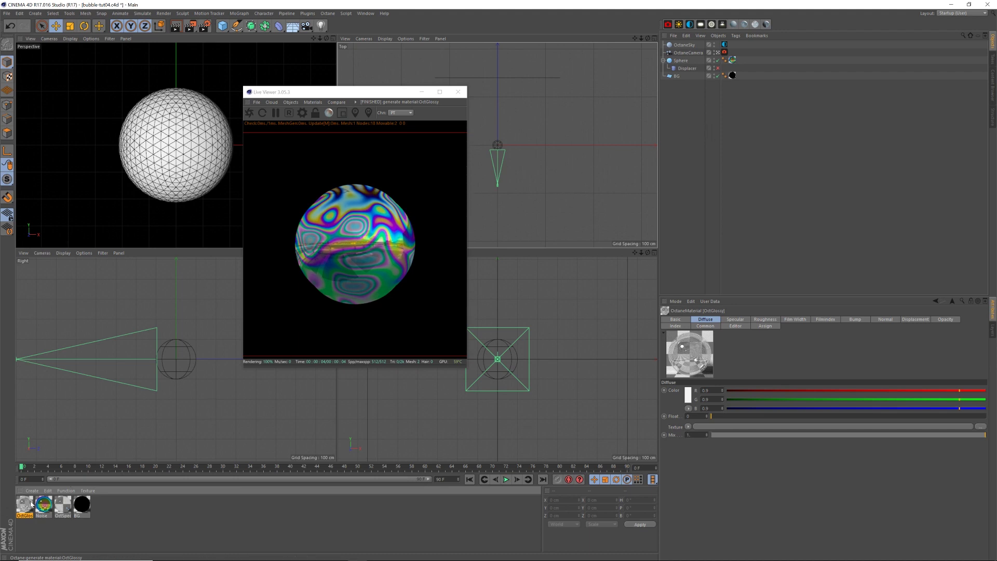
{"action": "left_click_drag", "start_coordinate": [306, 372], "coordinate": [733, 60]}
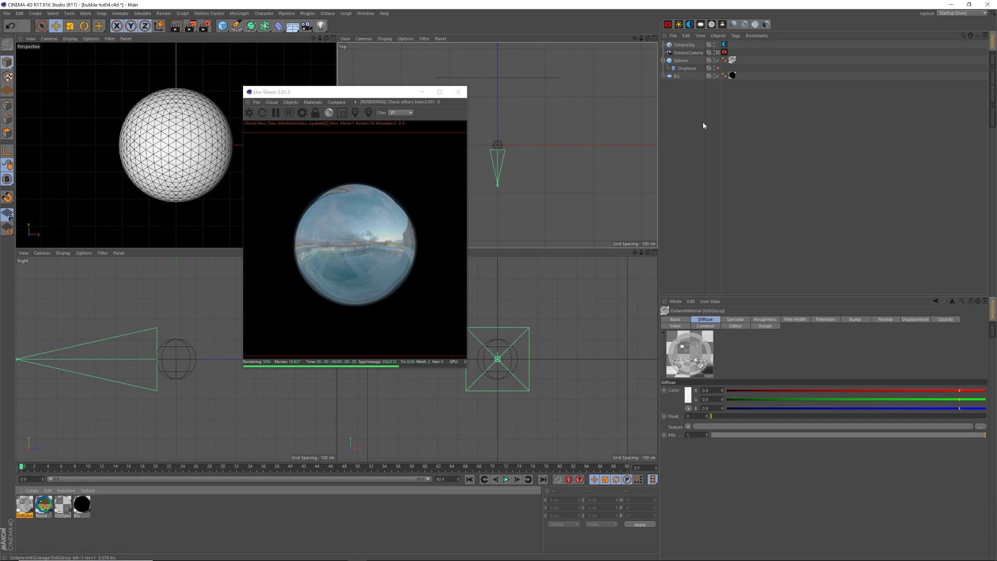
- Create an Octane Mix material with Noise as Material1 and OctGlossy as Material2
{"action": "left_click", "coordinate": [766, 24]}
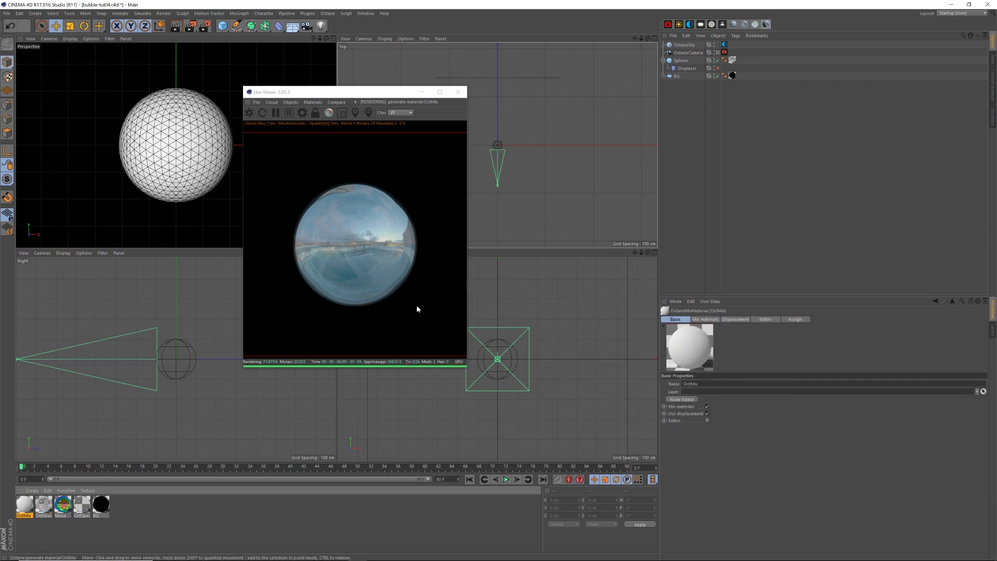
{"action": "double_click", "coordinate": [24, 503]}
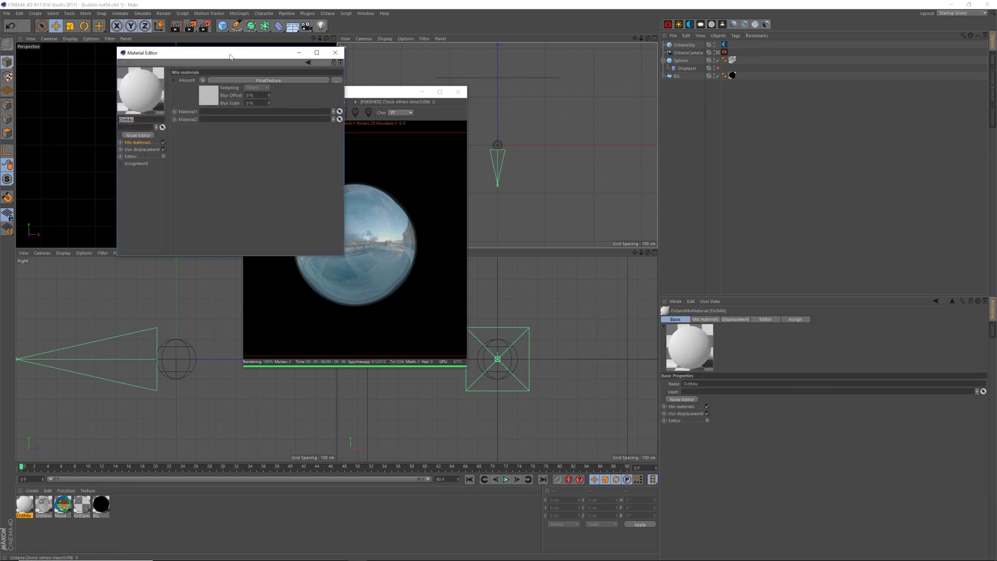
{"action": "left_click_drag", "start_coordinate": [231, 56], "coordinate": [603, 147]}
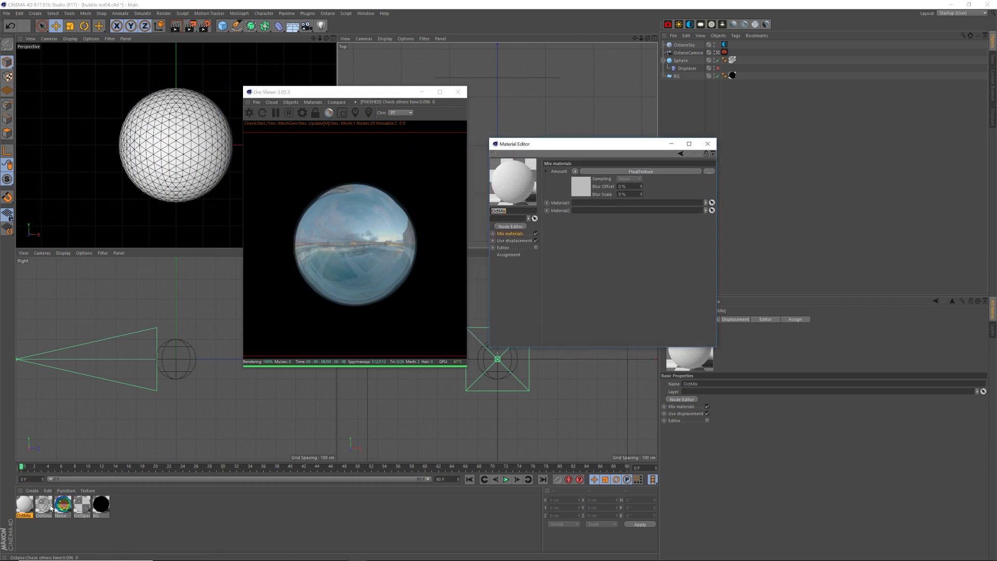
{"action": "left_click_drag", "start_coordinate": [63, 506], "coordinate": [579, 204]}
{"action": "left_click_drag", "start_coordinate": [44, 504], "coordinate": [588, 215]}
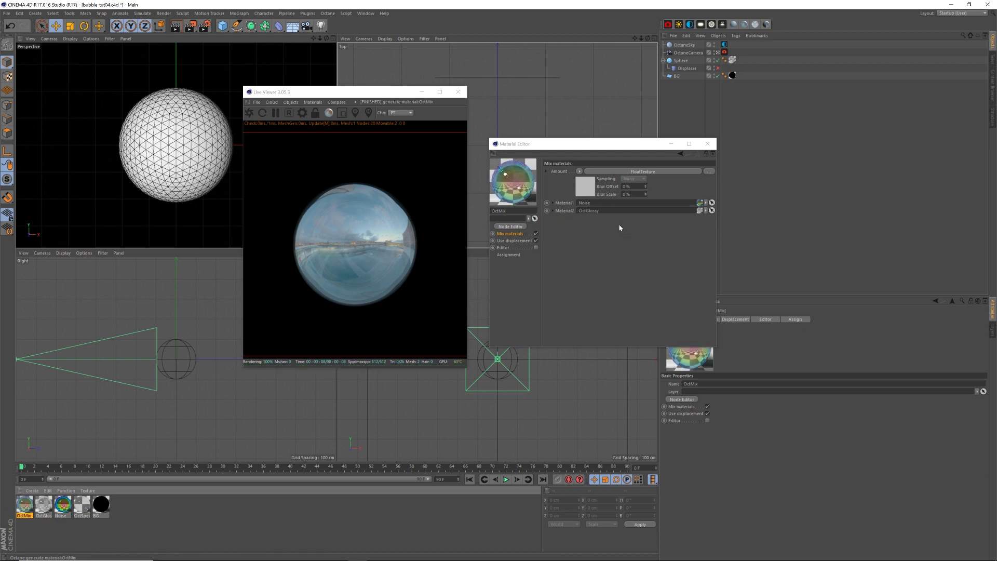
- Rename the OctGlossy material to 'Chrome'
{"action": "left_click", "coordinate": [45, 512]}
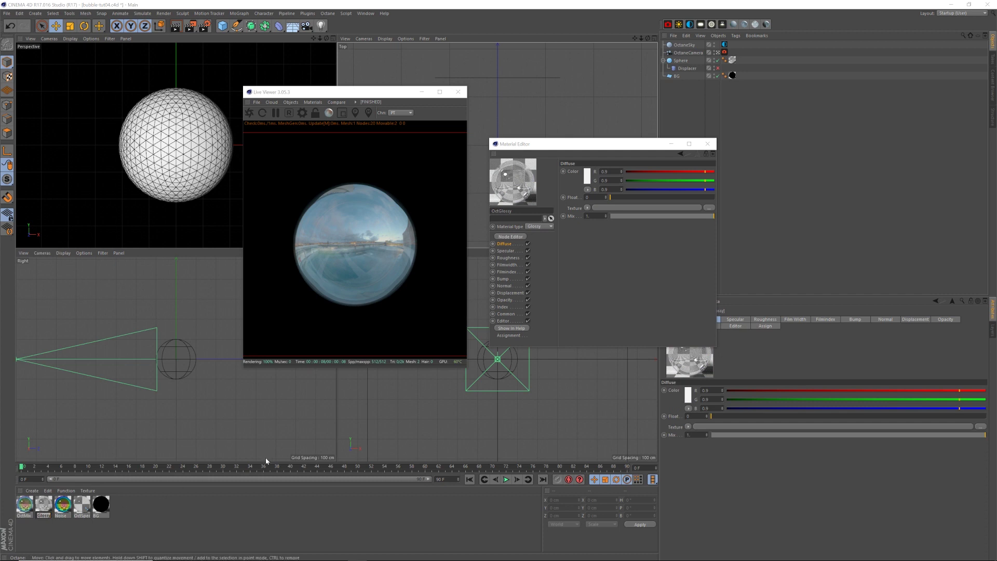
{"action": "type", "text": "Chrom"}
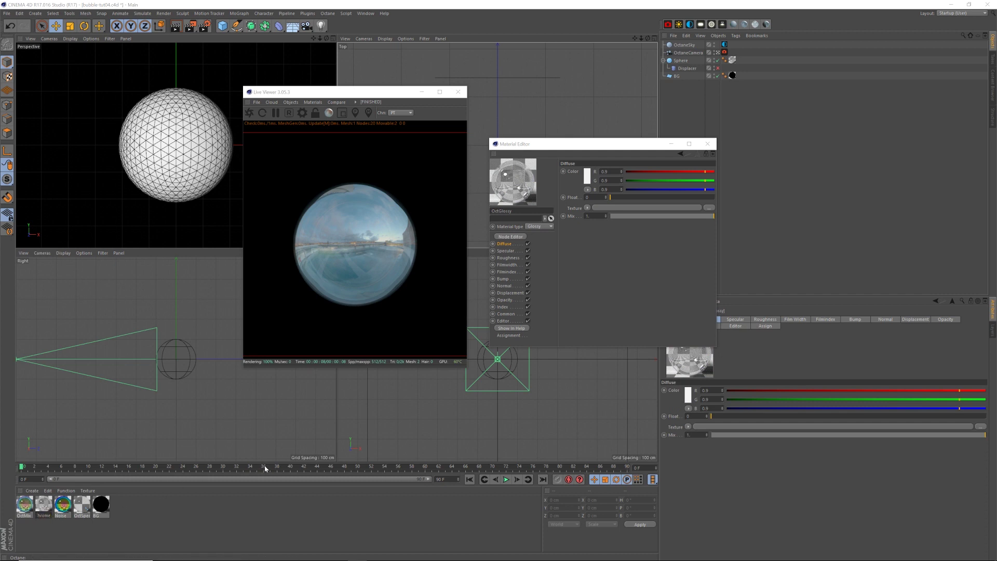
{"action": "type", "text": "e"}
{"action": "key", "text": "Return"}
{"action": "left_click", "coordinate": [120, 527]}
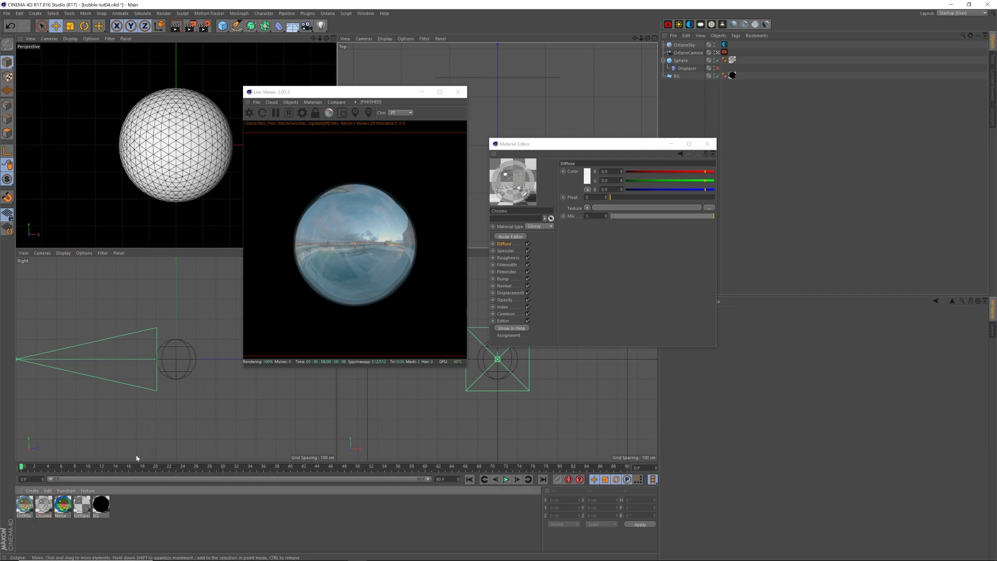
- Apply the OctMix material to the Sphere object
{"action": "left_click", "coordinate": [25, 509]}
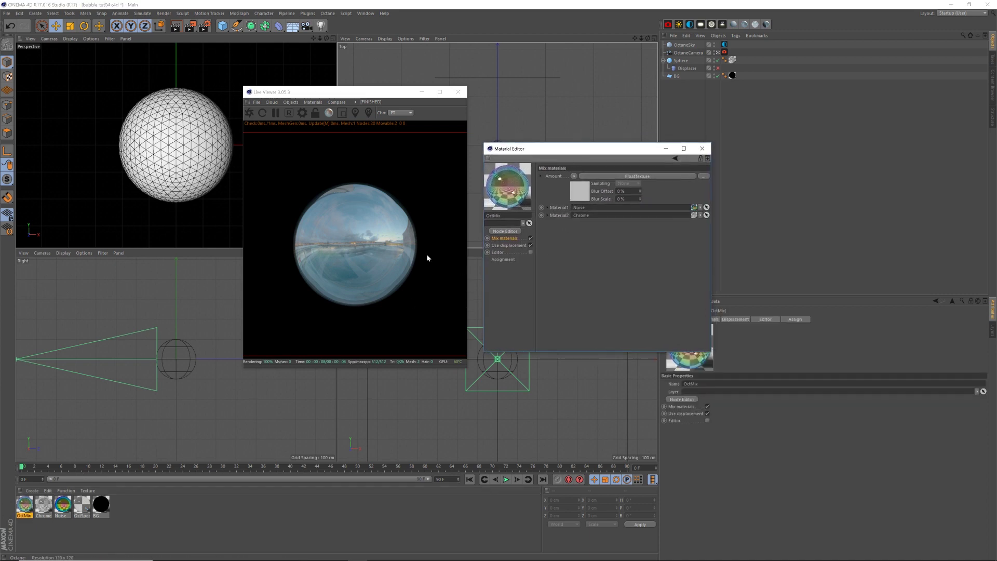
{"action": "left_click_drag", "start_coordinate": [27, 508], "coordinate": [263, 374]}
{"action": "left_click_drag", "start_coordinate": [730, 60], "coordinate": [731, 60]}
{"action": "left_click_drag", "start_coordinate": [581, 153], "coordinate": [580, 166]}
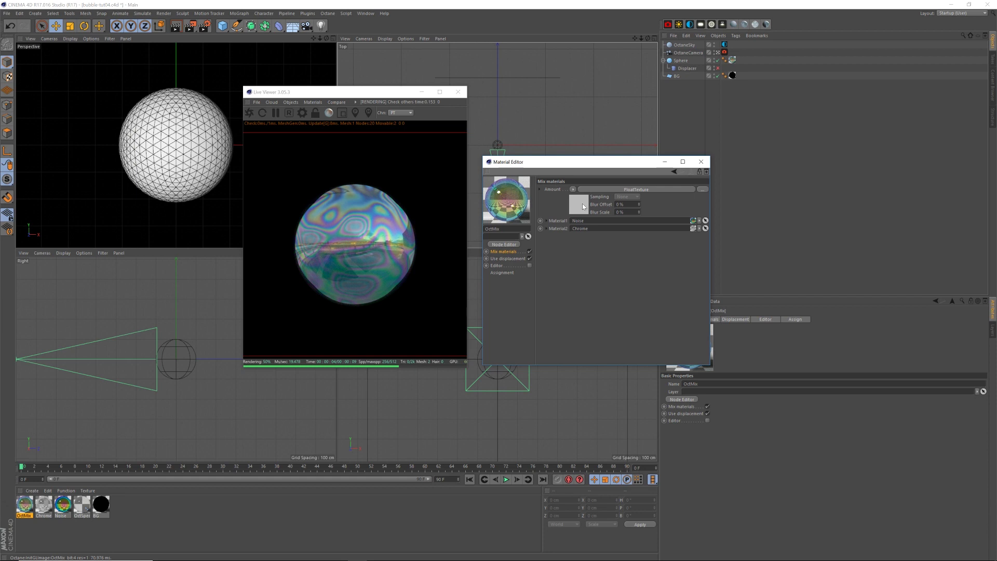
- Enter 0.7 as the OctMix Mix Amount float and close the Material Editor
{"action": "left_click", "coordinate": [504, 244]}
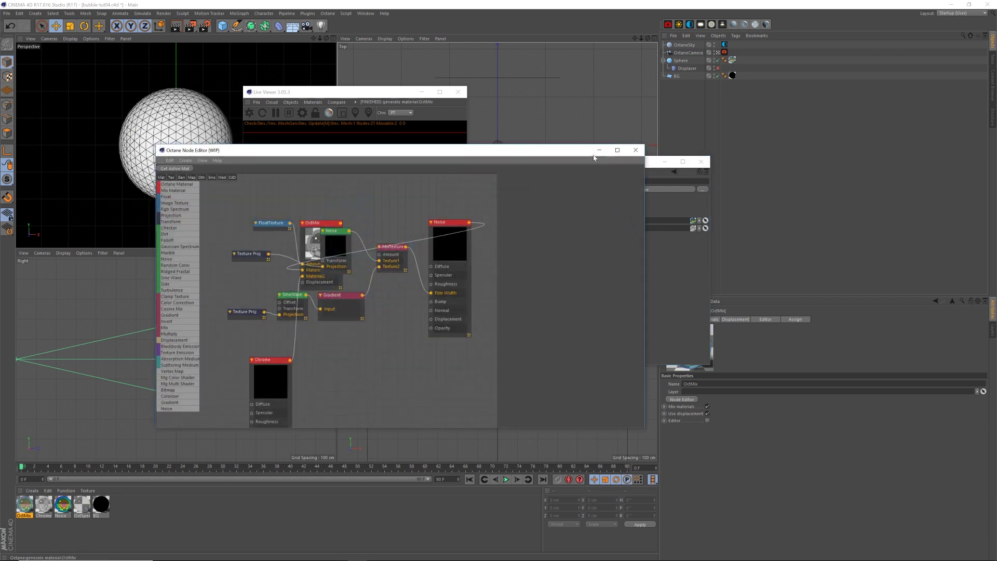
{"action": "left_click", "coordinate": [635, 153]}
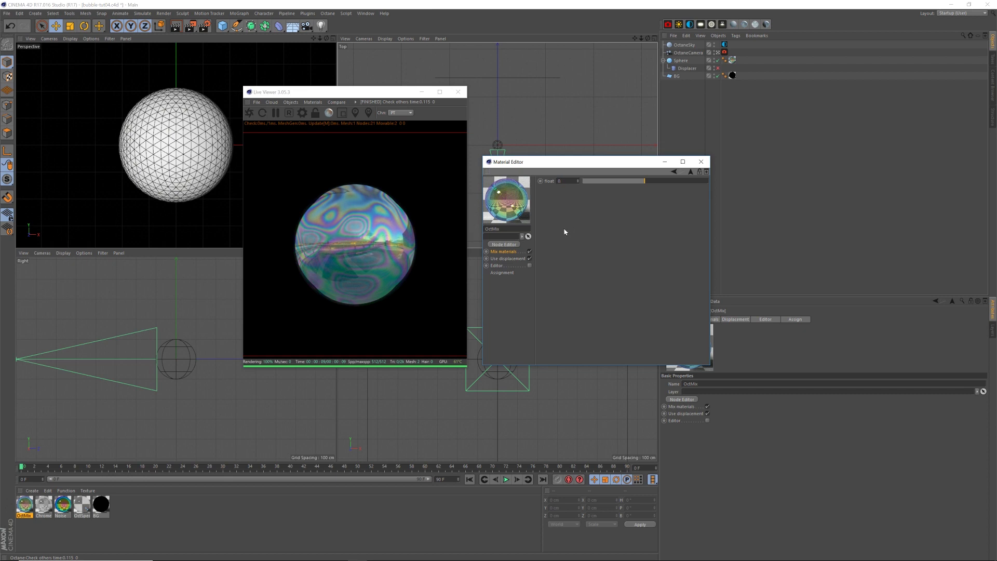
{"action": "type", "text": ".7"}
{"action": "key", "text": "Return"}
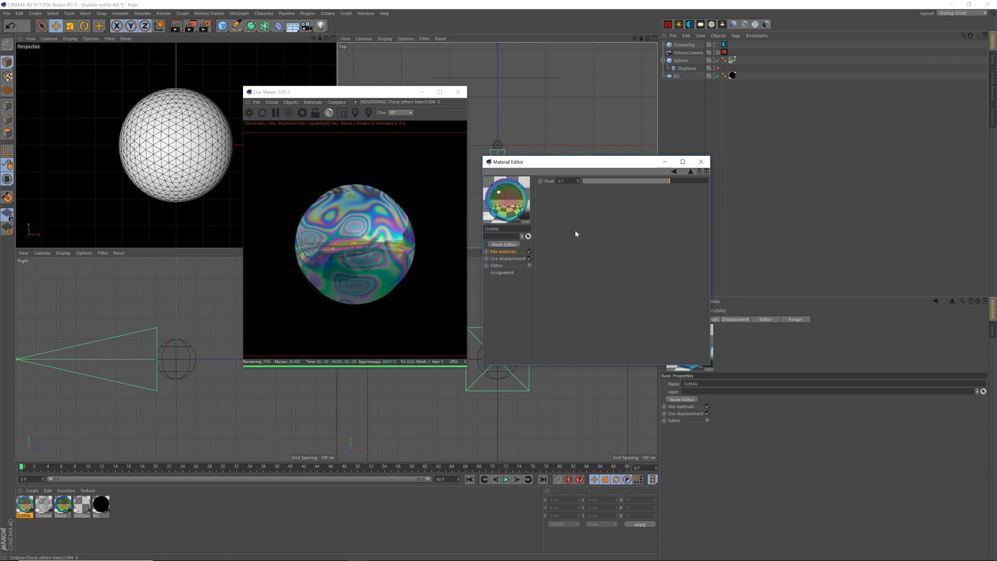
{"action": "left_click_drag", "start_coordinate": [619, 161], "coordinate": [620, 173]}
{"action": "left_click", "coordinate": [702, 174]}
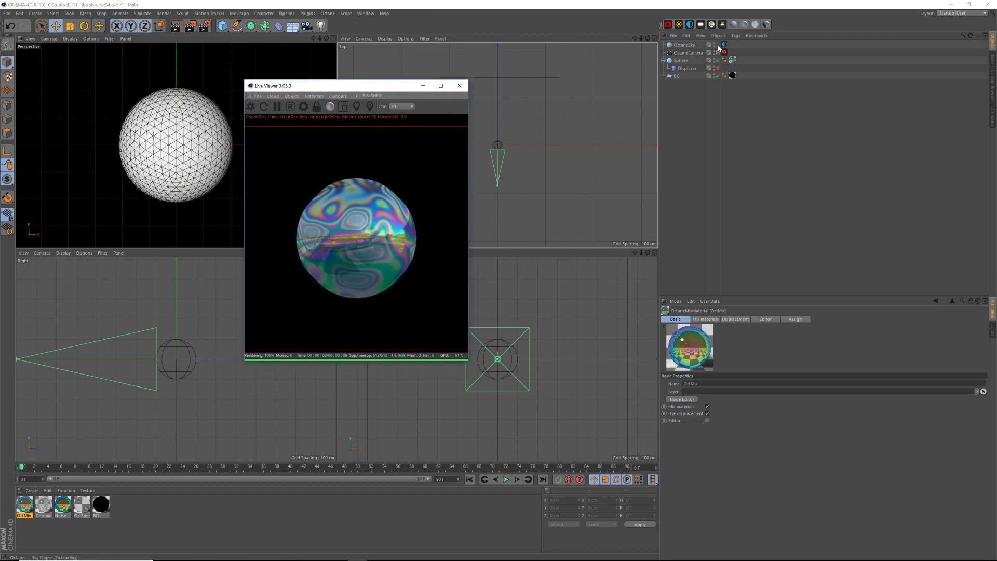
- Create an OctSpecular material with its Opacity float at 0, then close its editor
{"action": "left_click", "coordinate": [756, 25]}
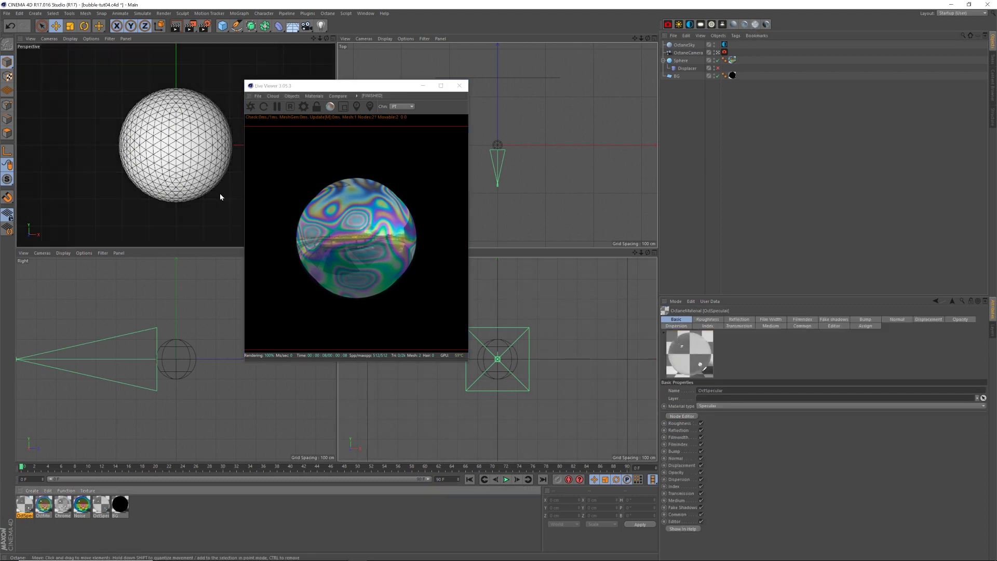
{"action": "double_click", "coordinate": [32, 510]}
{"action": "left_click_drag", "start_coordinate": [254, 52], "coordinate": [646, 92]}
{"action": "left_click", "coordinate": [526, 242]}
{"action": "left_click", "coordinate": [634, 147]}
{"action": "left_click", "coordinate": [725, 94]}
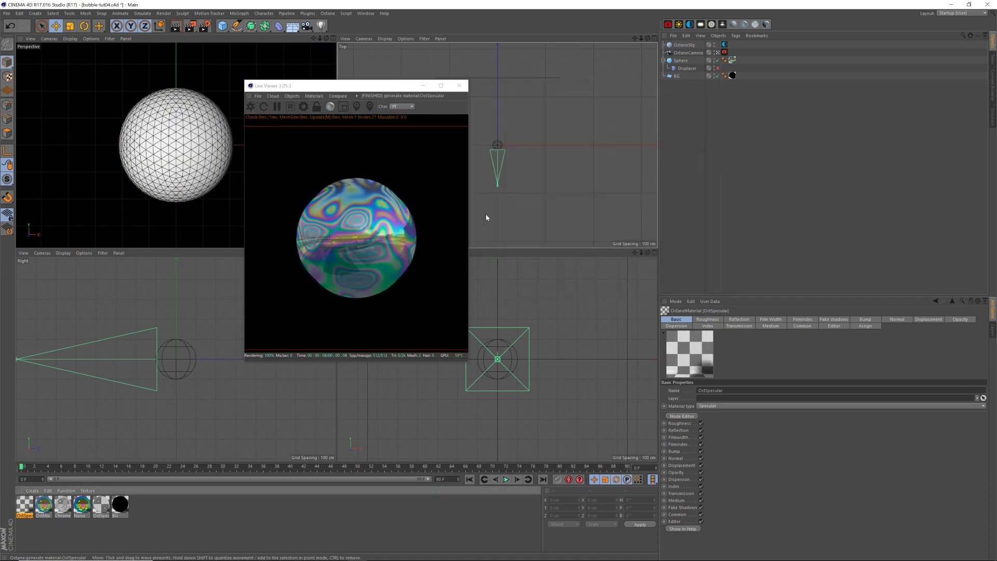
{"action": "mouse_move", "coordinate": [391, 90]}
{"action": "left_mouse_down"}
{"action": "mouse_move", "coordinate": [394, 81]}
{"action": "mouse_move", "coordinate": [376, 81]}
{"action": "left_mouse_up"}
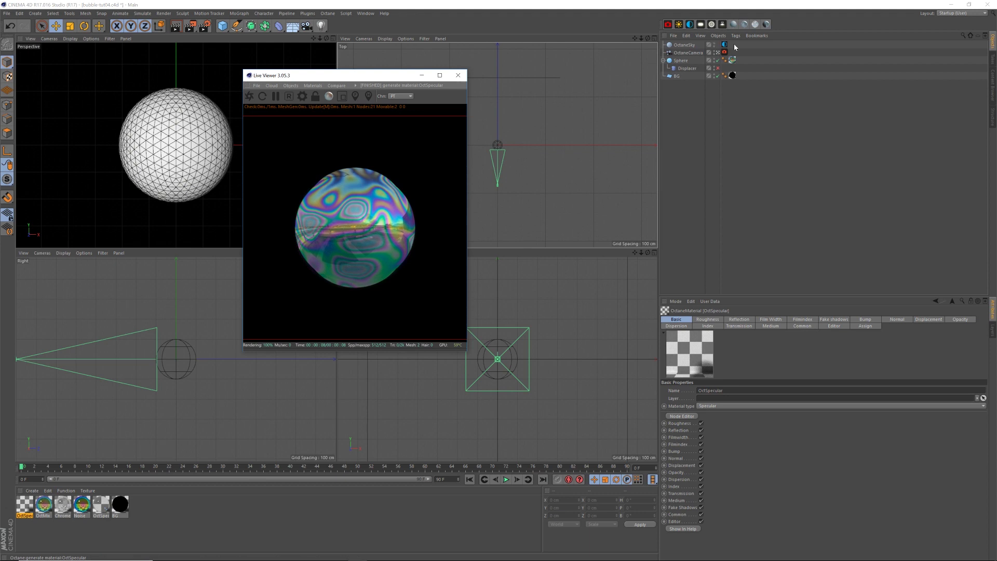
- Create a second OctMix material blending the noise mix material with OctSpecular
{"action": "left_click", "coordinate": [356, 289]}
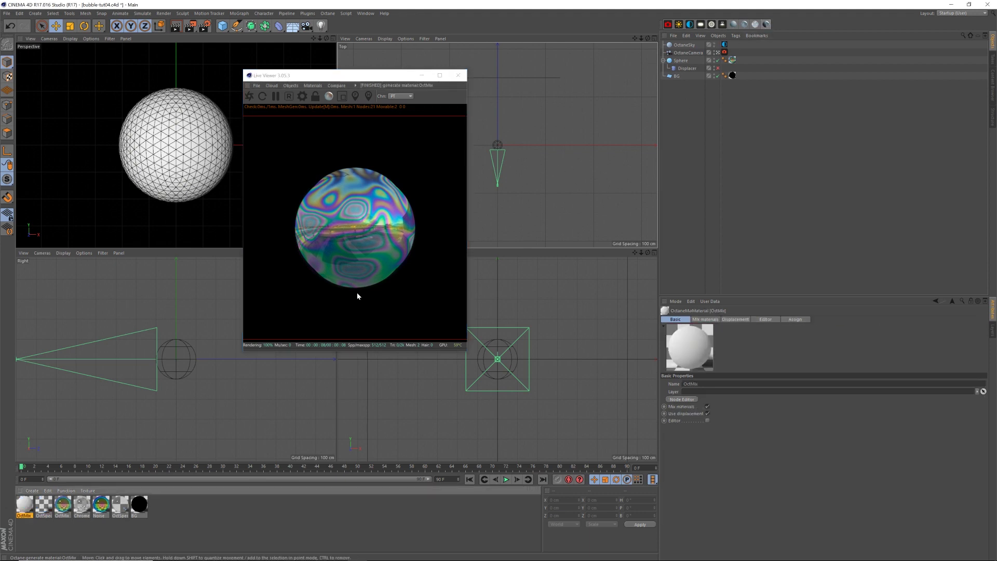
{"action": "double_click", "coordinate": [26, 506]}
{"action": "left_click_drag", "start_coordinate": [233, 52], "coordinate": [603, 141]}
{"action": "left_click_drag", "start_coordinate": [47, 505], "coordinate": [585, 208]}
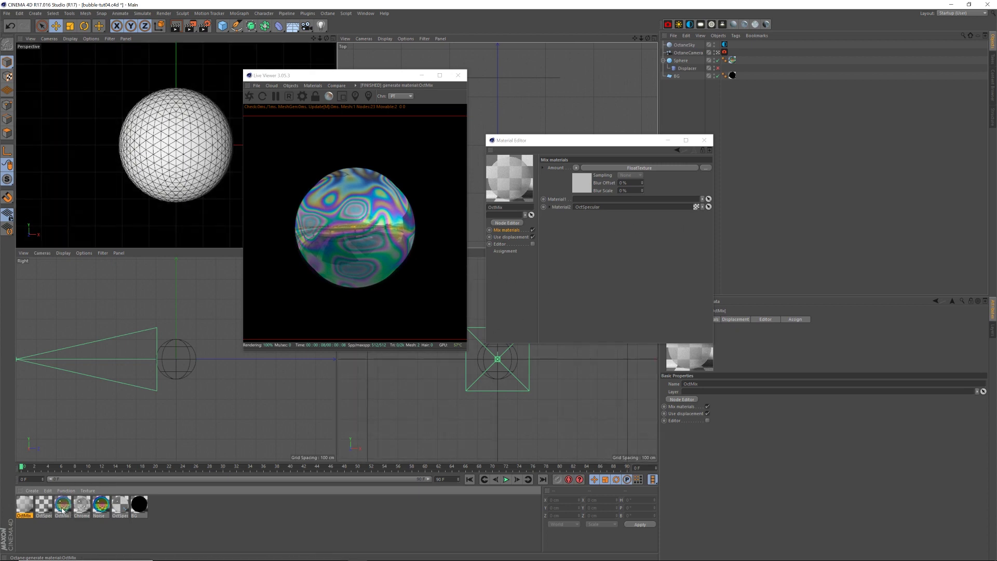
{"action": "left_click_drag", "start_coordinate": [63, 509], "coordinate": [602, 200]}
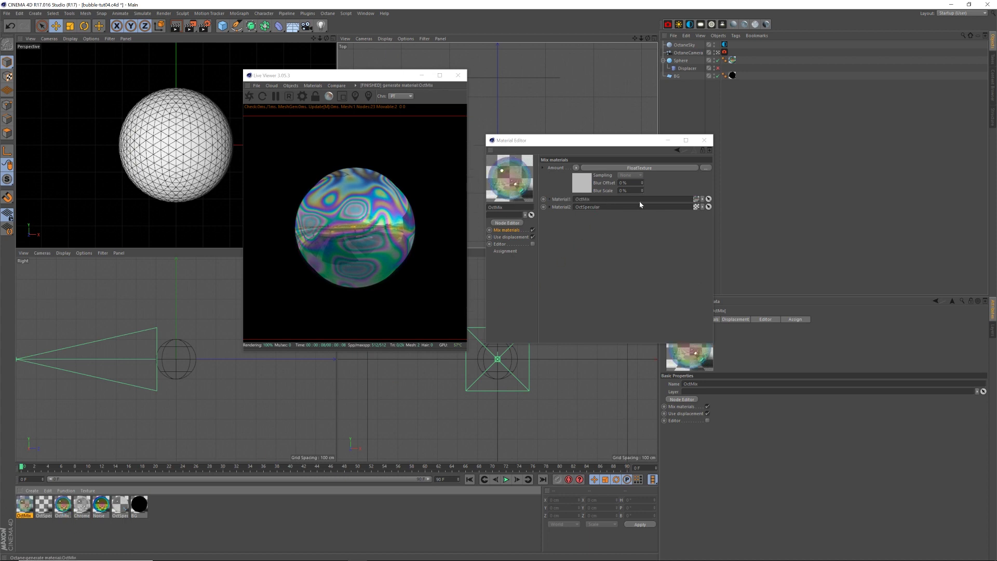
- Rename the Noise and Chrome mix material to 'Noise Mix'
{"action": "left_click", "coordinate": [64, 512]}
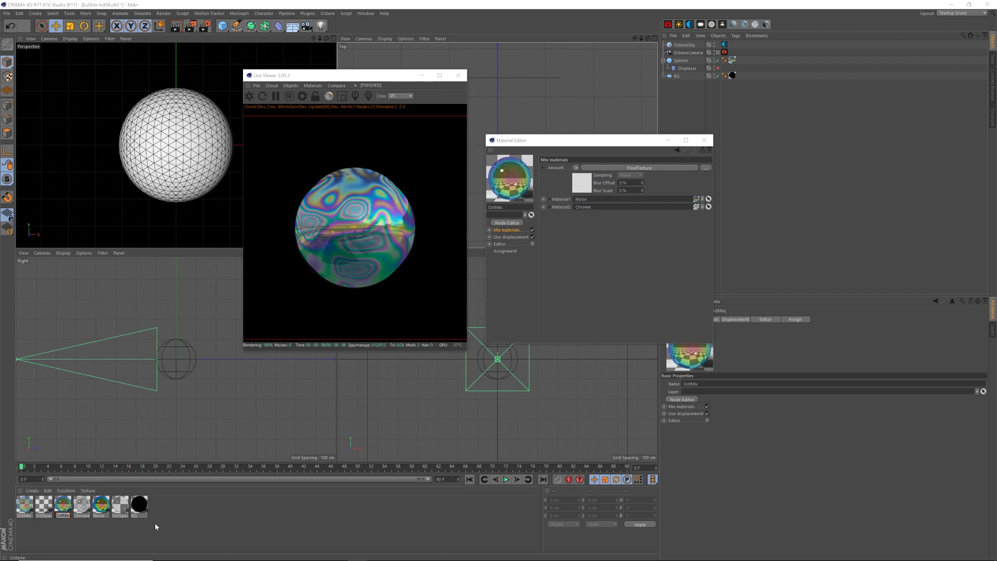
{"action": "type", "text": "Noi"}
{"action": "type", "text": "se"}
{"action": "type", "text": " Mix"}
{"action": "key", "text": "Return"}
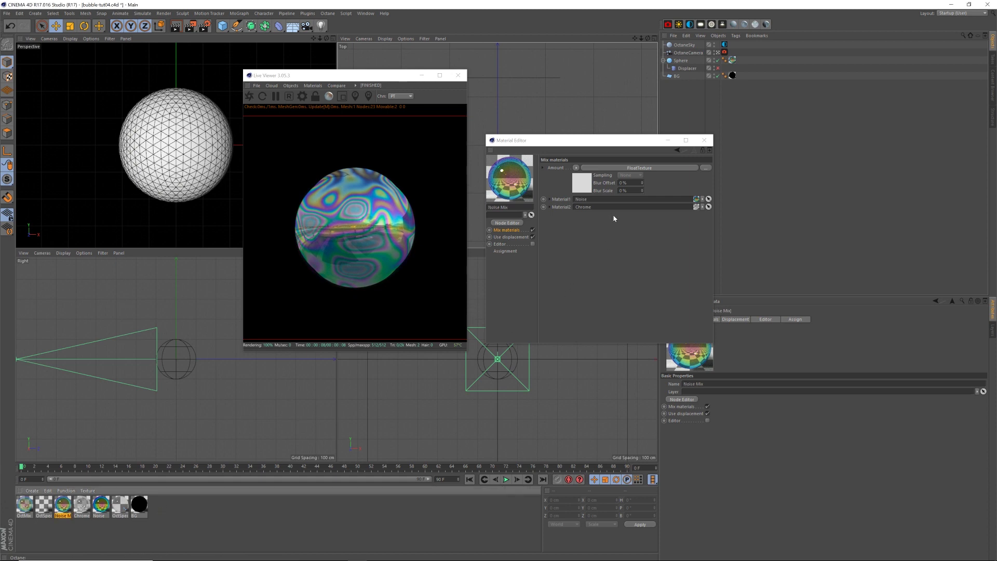
{"action": "left_click", "coordinate": [707, 142]}
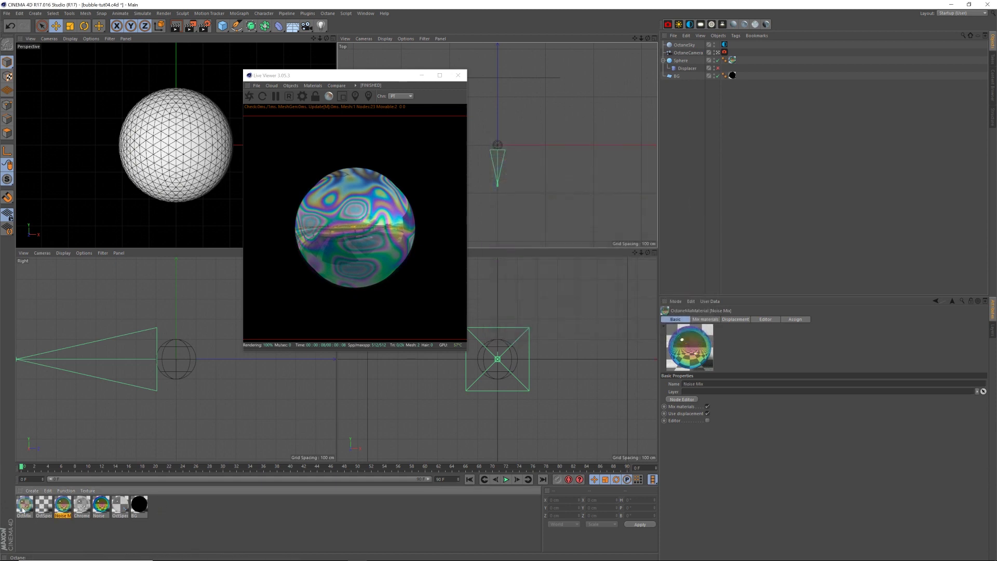
- Reopen the new OctMix's material editor beside the render preview
{"action": "double_click", "coordinate": [23, 506]}
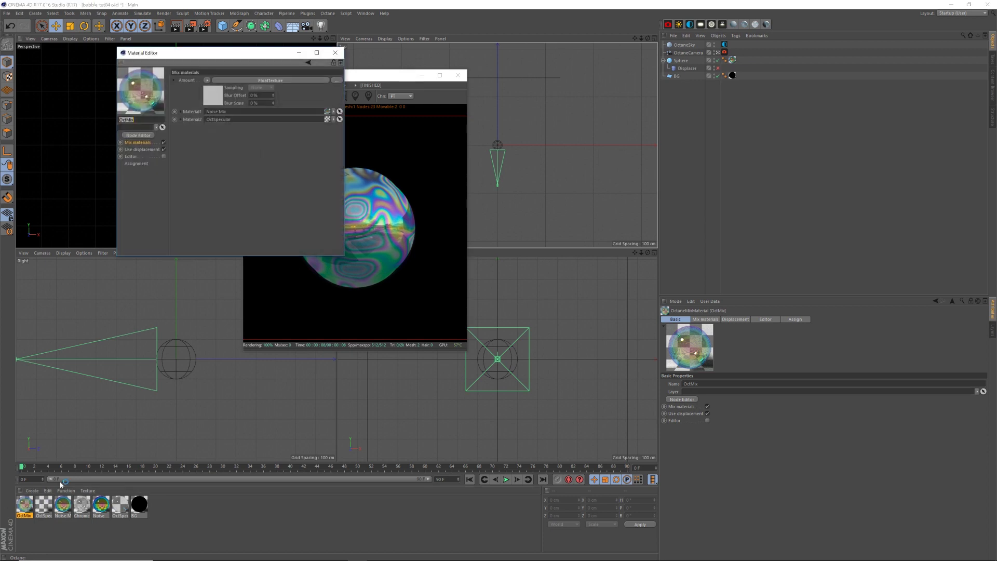
{"action": "left_click_drag", "start_coordinate": [255, 55], "coordinate": [634, 145]}
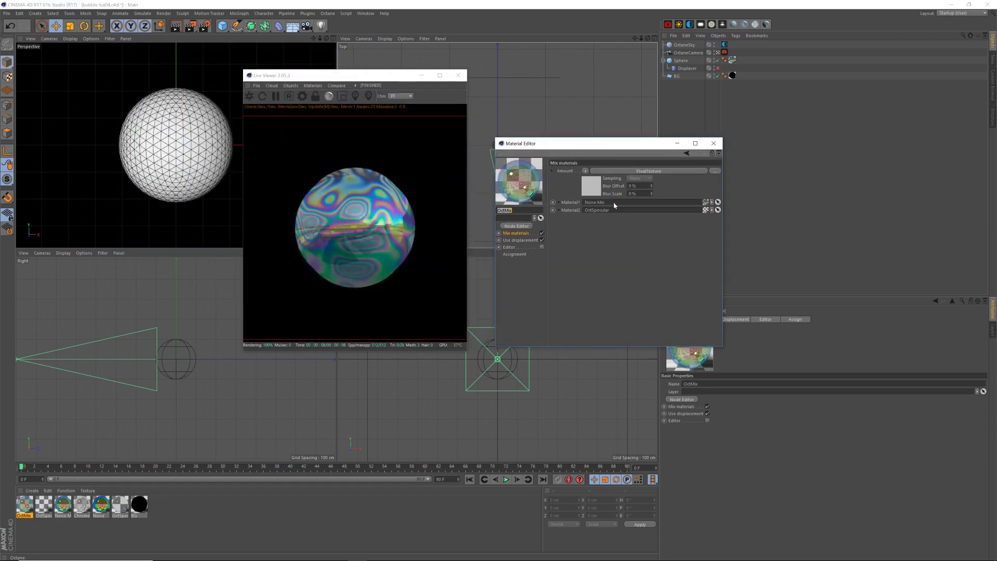
{"action": "left_click_drag", "start_coordinate": [611, 151], "coordinate": [611, 159]}
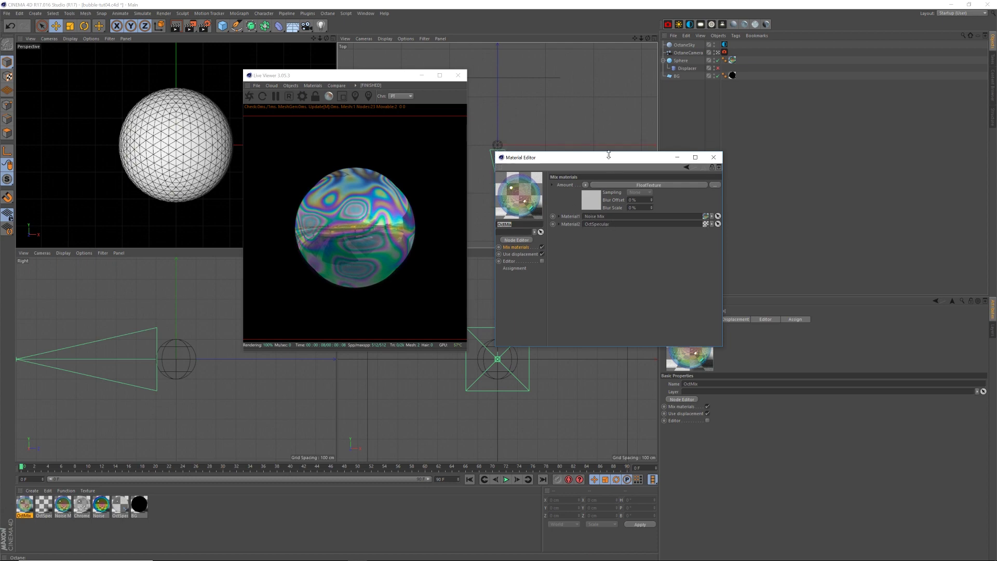
- Open the OctMix node graph and arrange it beside the live viewer
{"action": "left_click", "coordinate": [529, 234]}
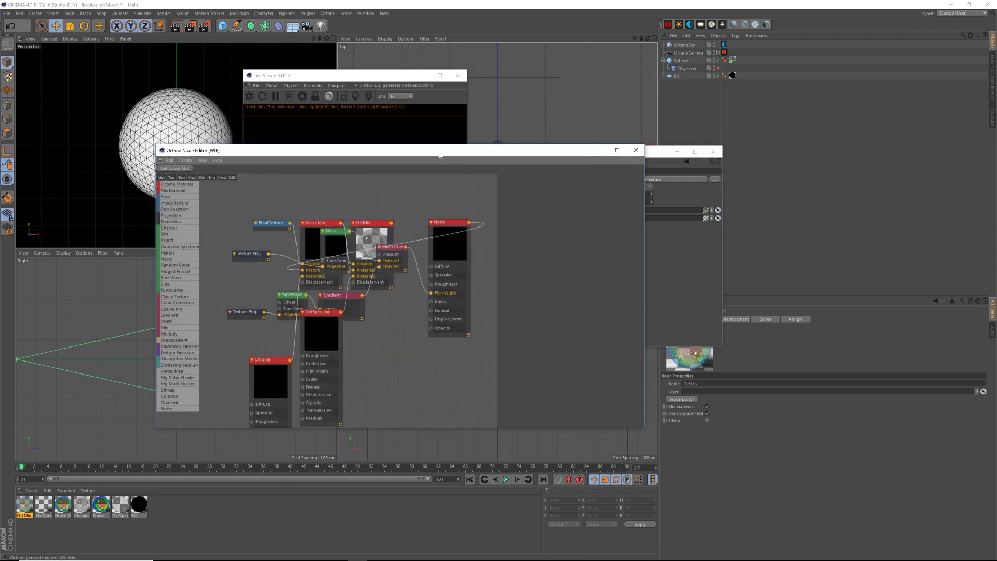
{"action": "left_click_drag", "start_coordinate": [443, 155], "coordinate": [694, 201]}
{"action": "left_click_drag", "start_coordinate": [337, 76], "coordinate": [234, 73]}
{"action": "left_click", "coordinate": [552, 200]}
{"action": "left_click_drag", "start_coordinate": [552, 200], "coordinate": [504, 184]}
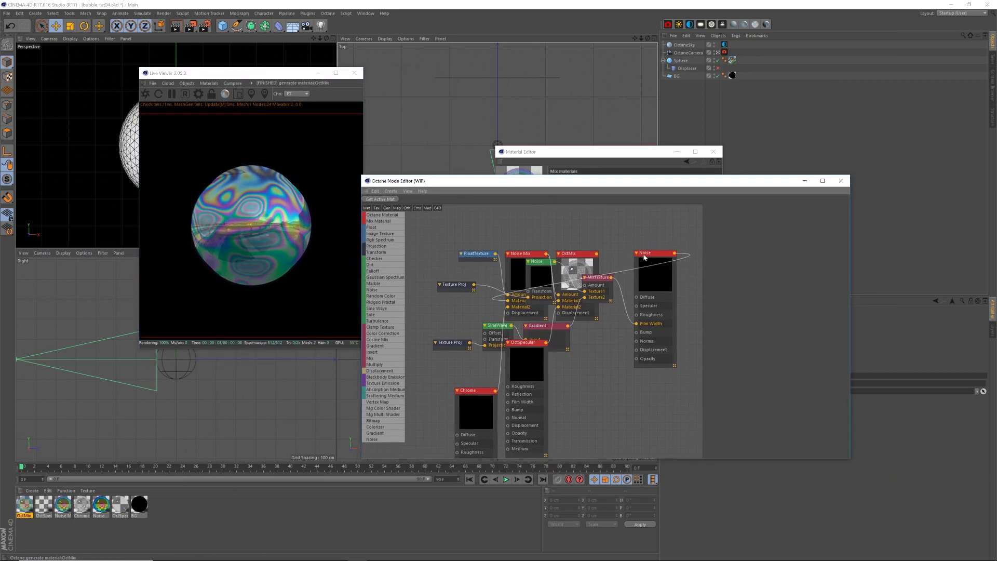
{"action": "mouse_move", "coordinate": [600, 190]}
{"action": "left_mouse_down"}
{"action": "mouse_move", "coordinate": [602, 224]}
{"action": "mouse_move", "coordinate": [601, 204]}
{"action": "left_mouse_up"}
- Spread out the Noise, Noise Mix and OctMix nodes, placing FloatTexture beside OctMix
{"action": "left_click_drag", "start_coordinate": [656, 270], "coordinate": [583, 352]}
{"action": "left_click_drag", "start_coordinate": [578, 269], "coordinate": [666, 242]}
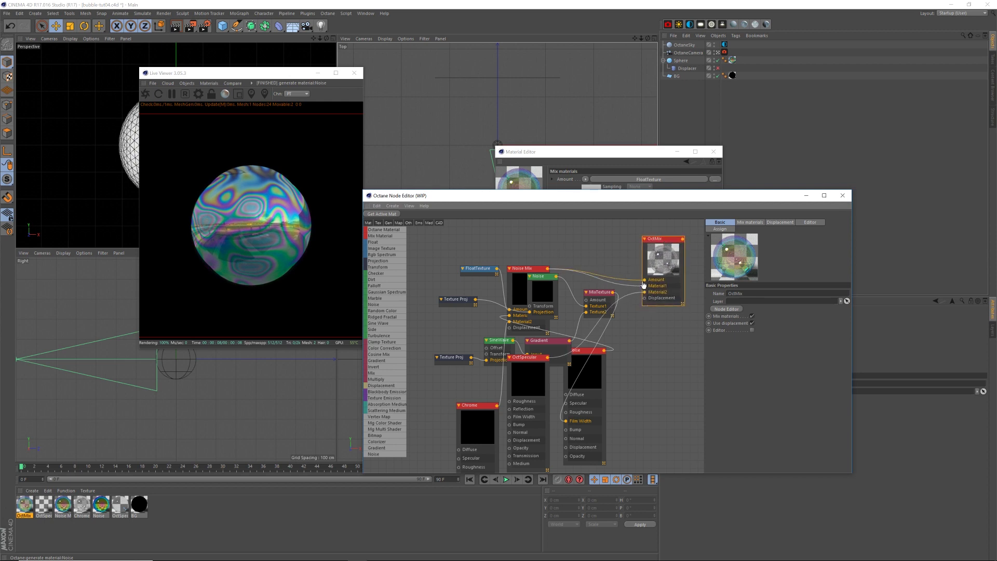
{"action": "left_click_drag", "start_coordinate": [527, 270], "coordinate": [583, 236]}
{"action": "left_click_drag", "start_coordinate": [665, 244], "coordinate": [670, 244]}
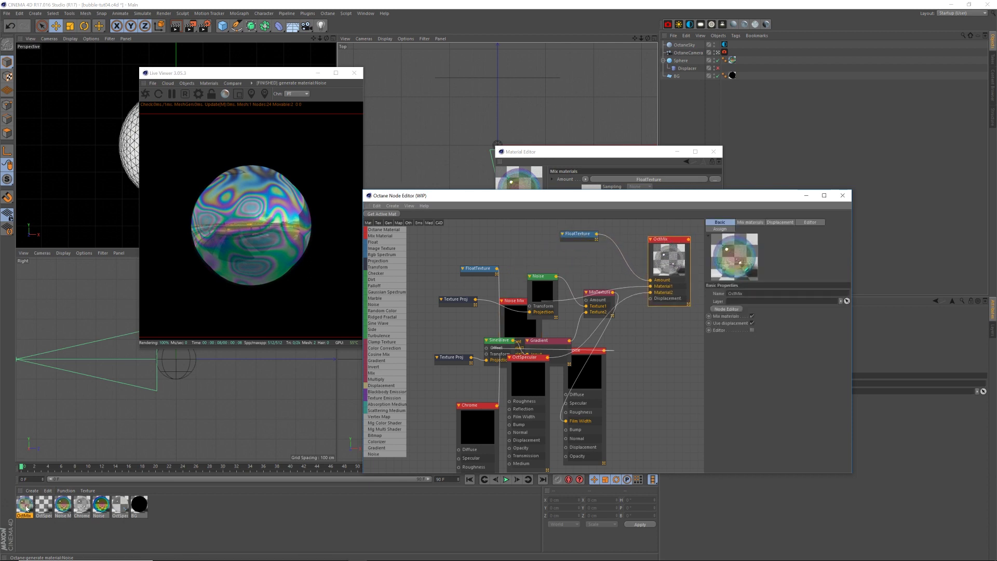
- Apply the OctMix material to the Sphere and check FloatTexture's 0.5 value
{"action": "left_click_drag", "start_coordinate": [25, 503], "coordinate": [734, 63]}
{"action": "left_click_drag", "start_coordinate": [663, 200], "coordinate": [661, 204]}
{"action": "left_click", "coordinate": [590, 240]}
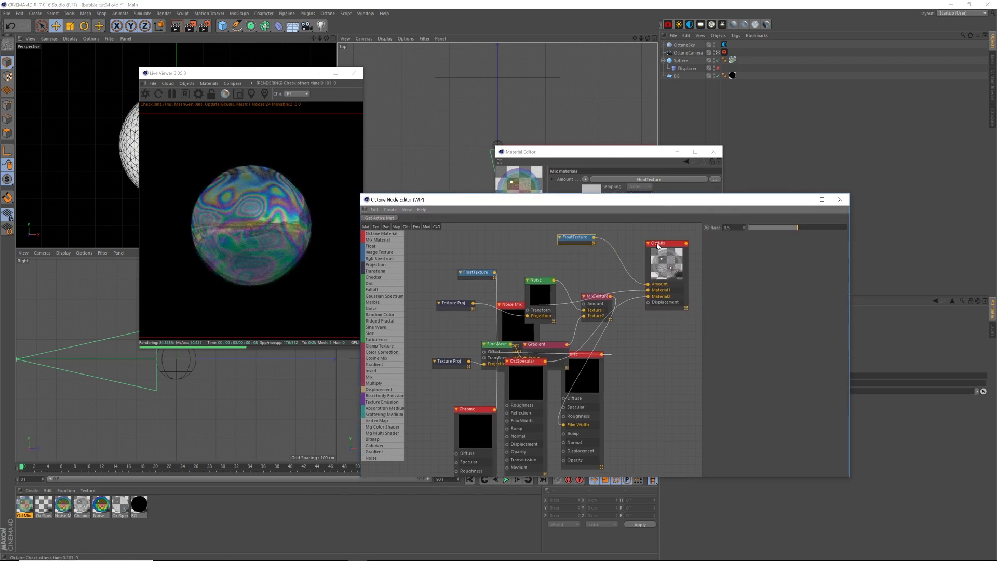
{"action": "left_click_drag", "start_coordinate": [658, 245], "coordinate": [661, 247]}
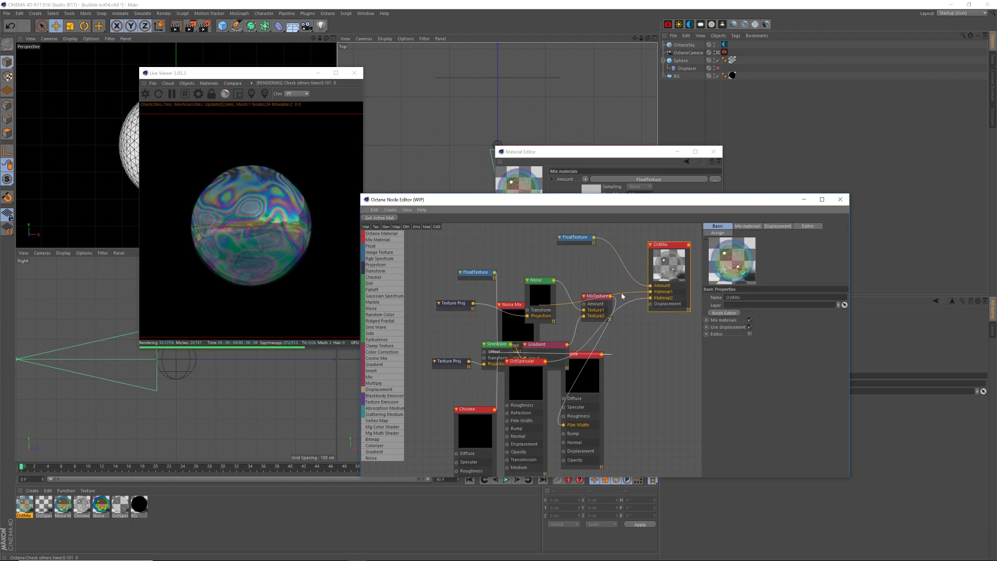
- Replace the FloatTexture with a Falloff node on OctMix's Amount, skew factor 6
{"action": "left_click", "coordinate": [577, 241]}
{"action": "key", "text": "Delete"}
{"action": "mouse_move", "coordinate": [381, 289]}
{"action": "left_mouse_down"}
{"action": "mouse_move", "coordinate": [571, 240]}
{"action": "mouse_move", "coordinate": [631, 266]}
{"action": "mouse_move", "coordinate": [650, 289]}
{"action": "left_mouse_up"}
{"action": "left_click_drag", "start_coordinate": [596, 251], "coordinate": [604, 254]}
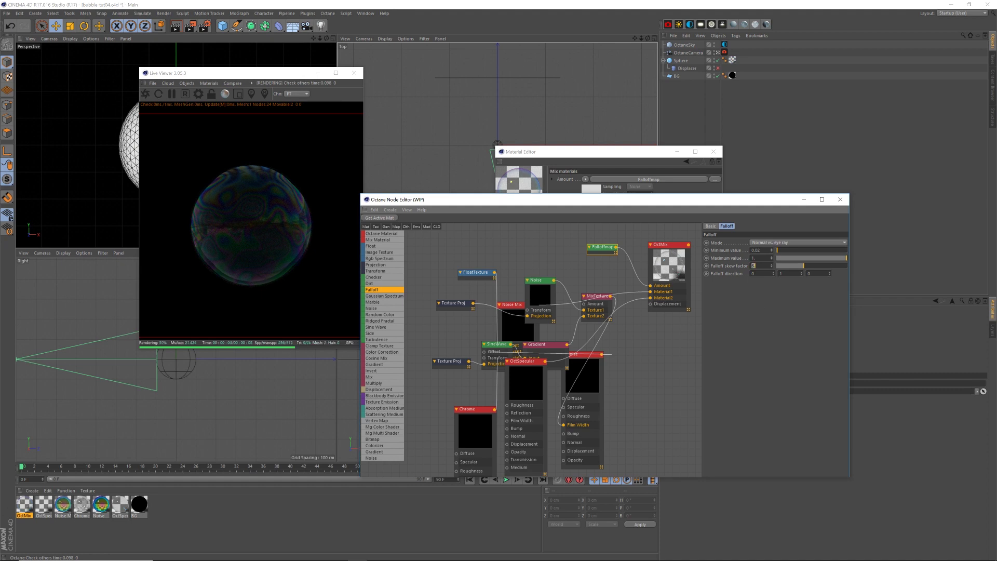
{"action": "key", "text": "Return"}
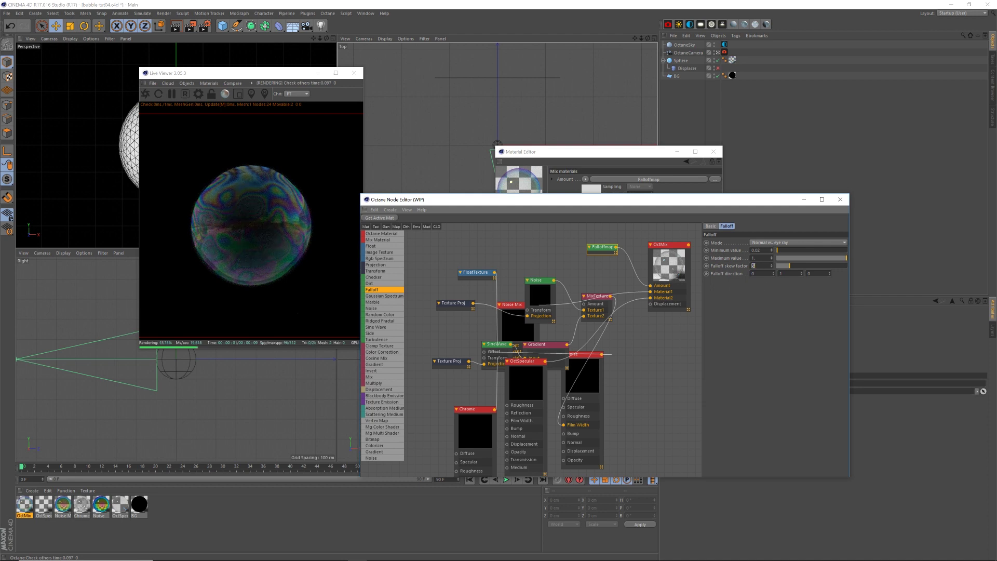
{"action": "type", "text": "6"}
{"action": "key", "text": "Return"}
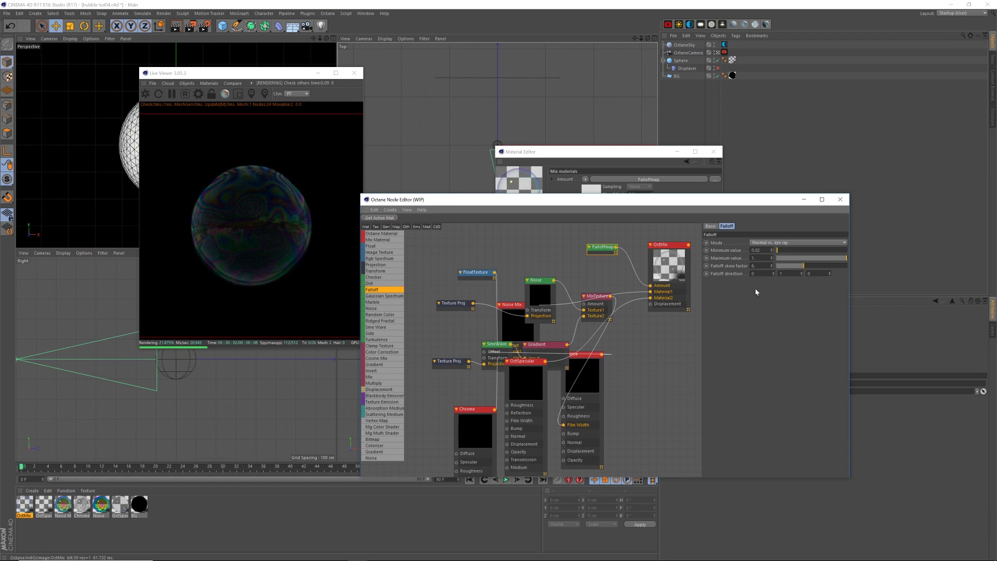
- Close the node and material editors and recentre the Live Viewer
{"action": "left_click", "coordinate": [840, 199]}
{"action": "left_click", "coordinate": [712, 152]}
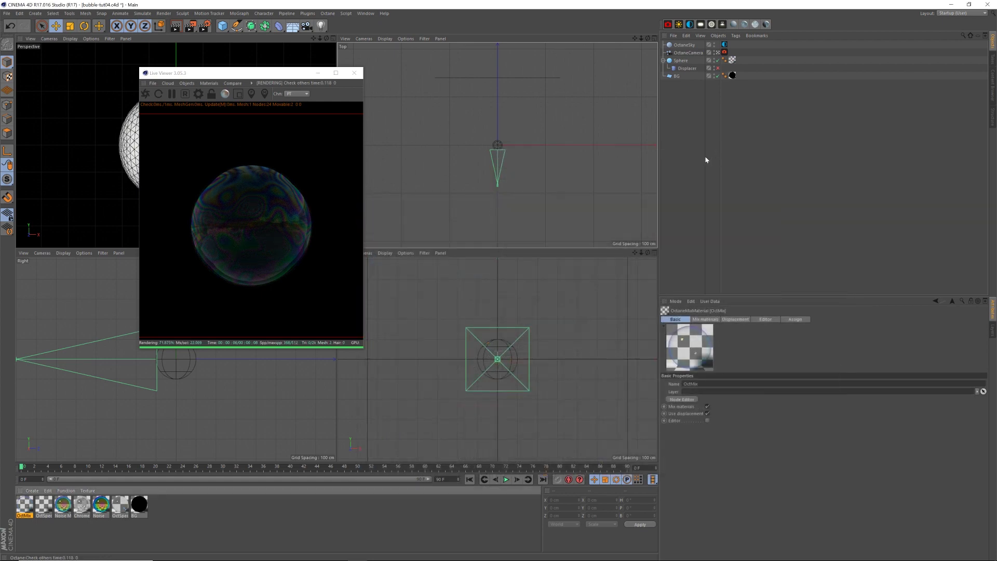
{"action": "left_click_drag", "start_coordinate": [287, 75], "coordinate": [345, 80]}
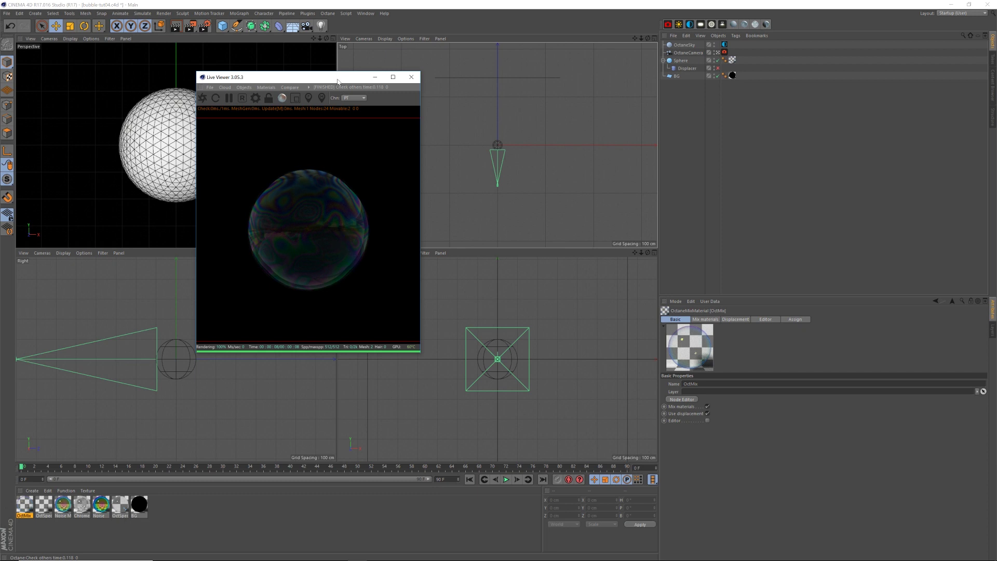
{"action": "left_click_drag", "start_coordinate": [336, 79], "coordinate": [379, 74]}
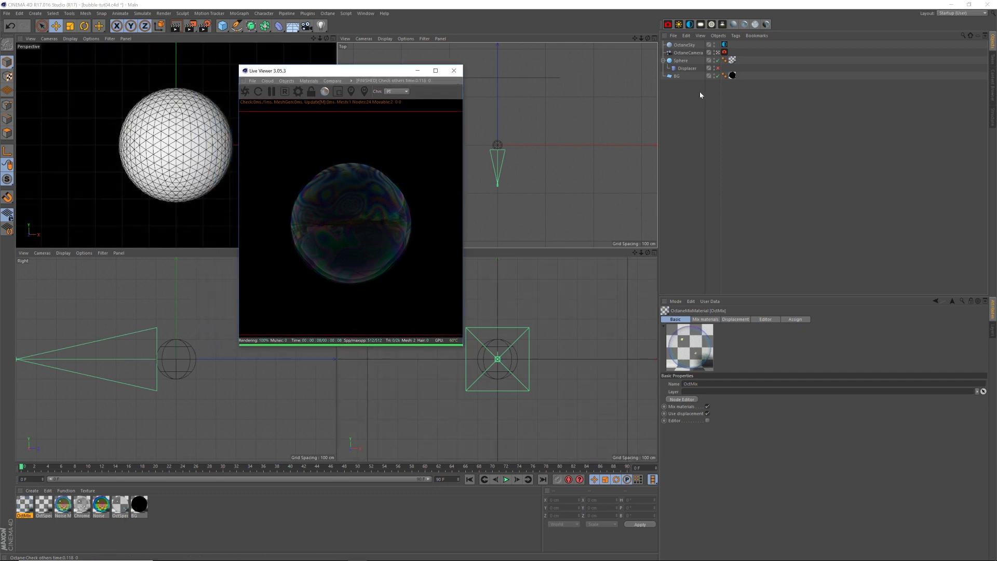
- Toggle the sphere's Displacer on to compare, then back off
{"action": "left_click", "coordinate": [718, 68]}
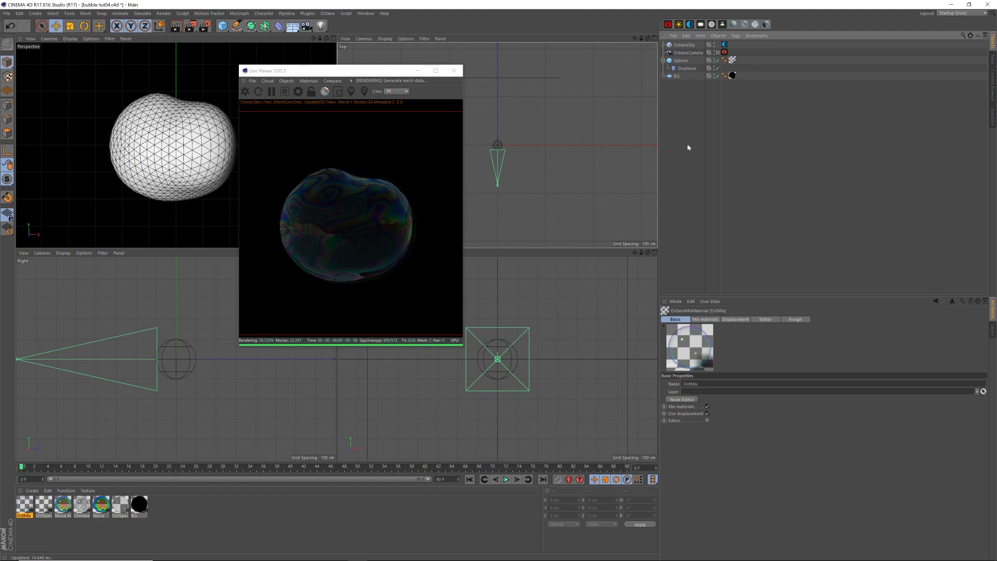
{"action": "left_click_drag", "start_coordinate": [372, 77], "coordinate": [378, 73]}
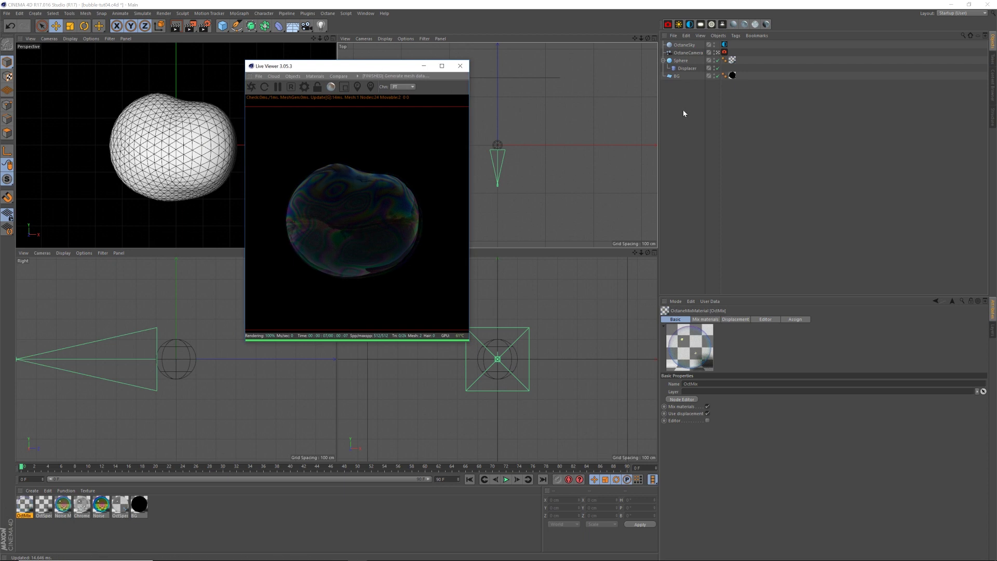
{"action": "left_click", "coordinate": [718, 69]}
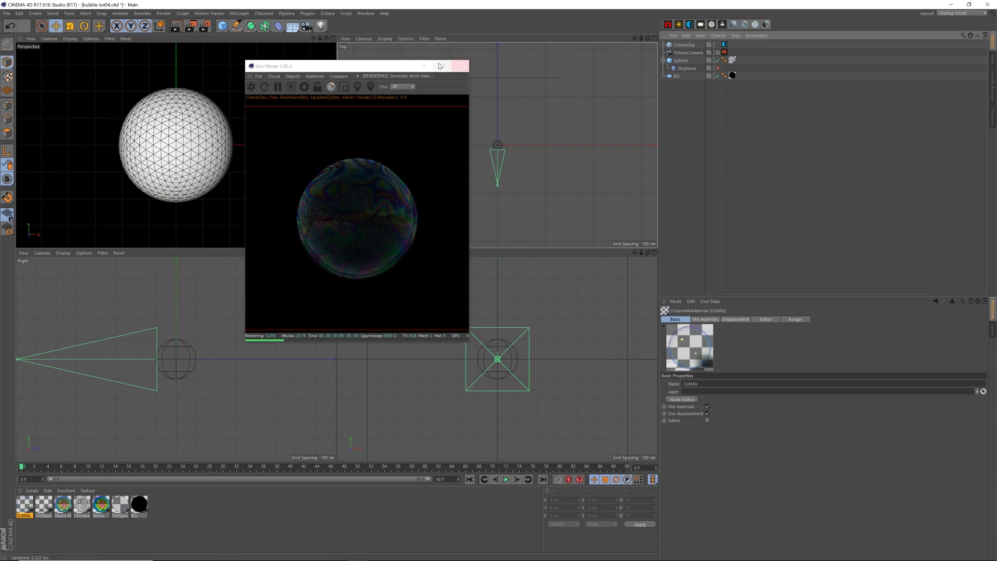
{"action": "left_click_drag", "start_coordinate": [420, 63], "coordinate": [426, 60]}
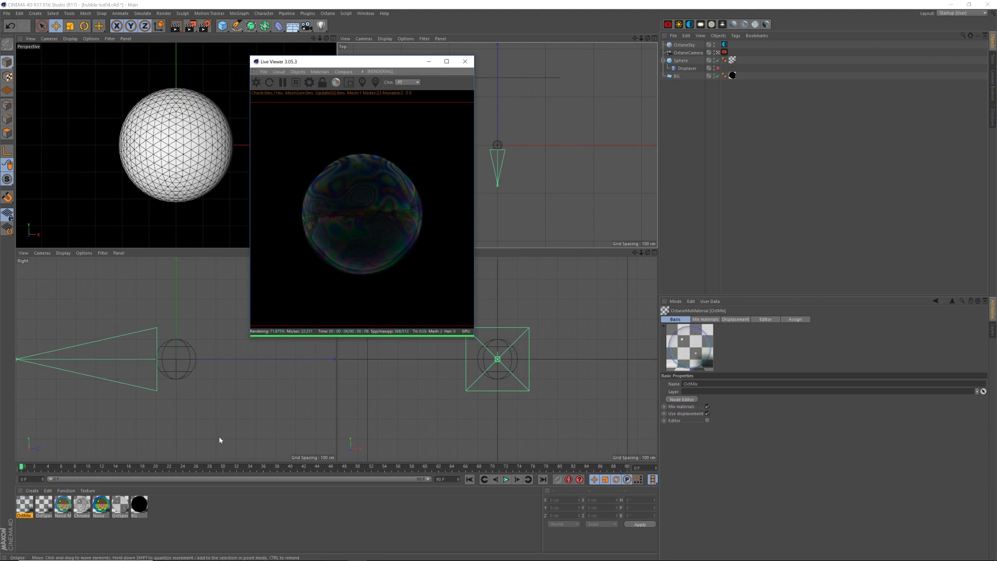
- Set the Noise material's upper Texture Projection S.X scale to 12 in its node graph
{"action": "left_click", "coordinate": [101, 503]}
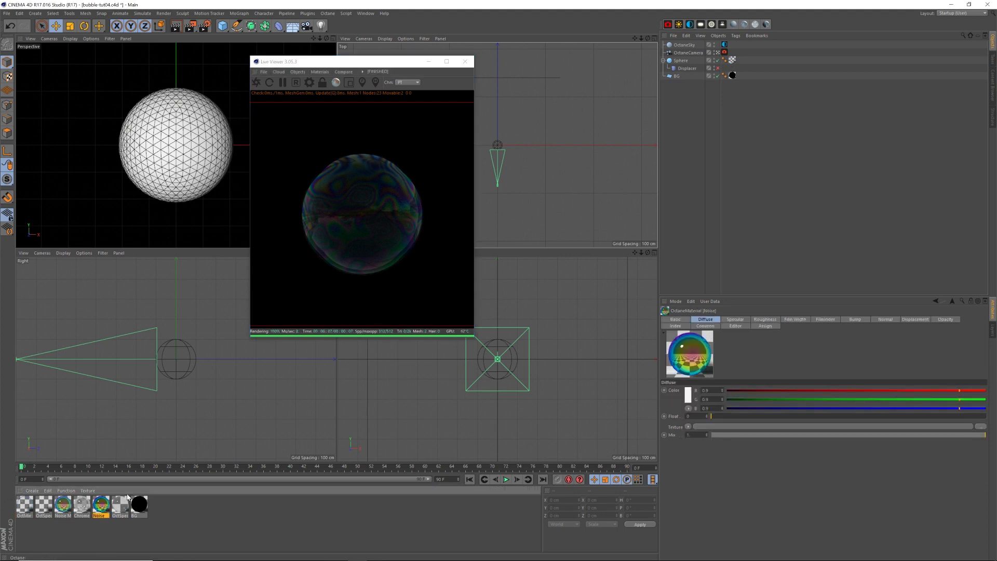
{"action": "double_click", "coordinate": [100, 504]}
{"action": "left_click_drag", "start_coordinate": [229, 59], "coordinate": [765, 142]}
{"action": "left_click", "coordinate": [675, 231]}
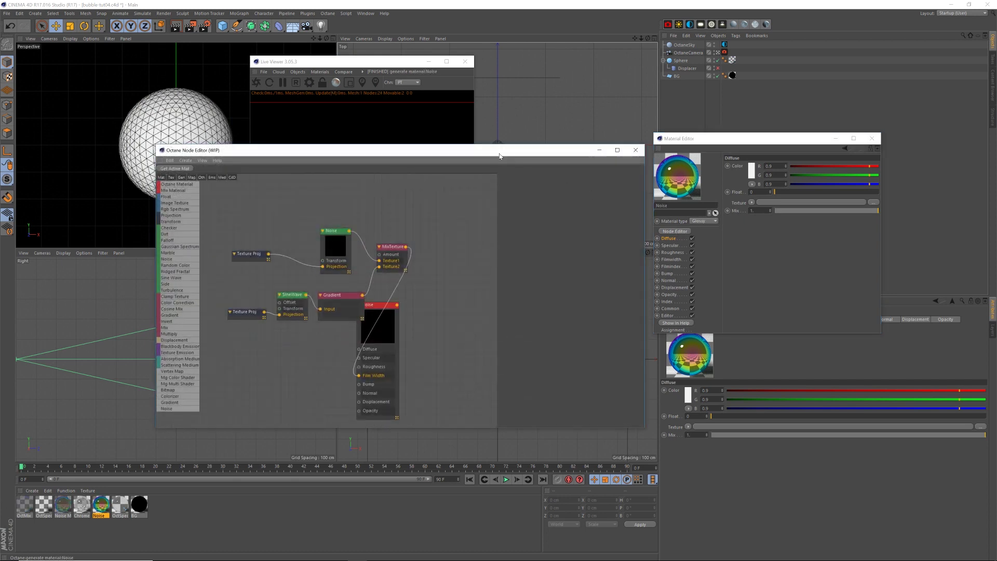
{"action": "left_click_drag", "start_coordinate": [475, 151], "coordinate": [797, 156]}
{"action": "left_click", "coordinate": [571, 260]}
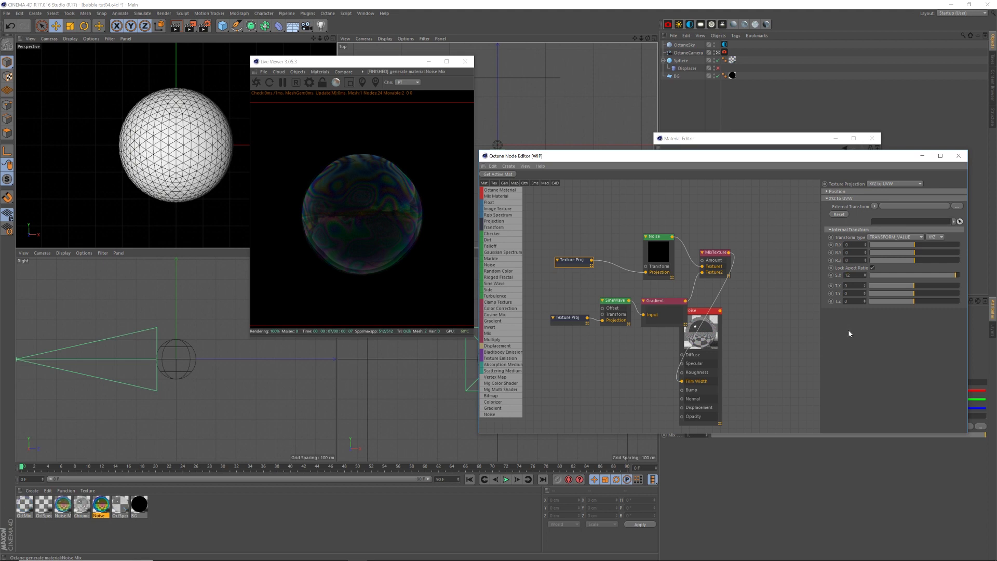
{"action": "key", "text": "Return"}
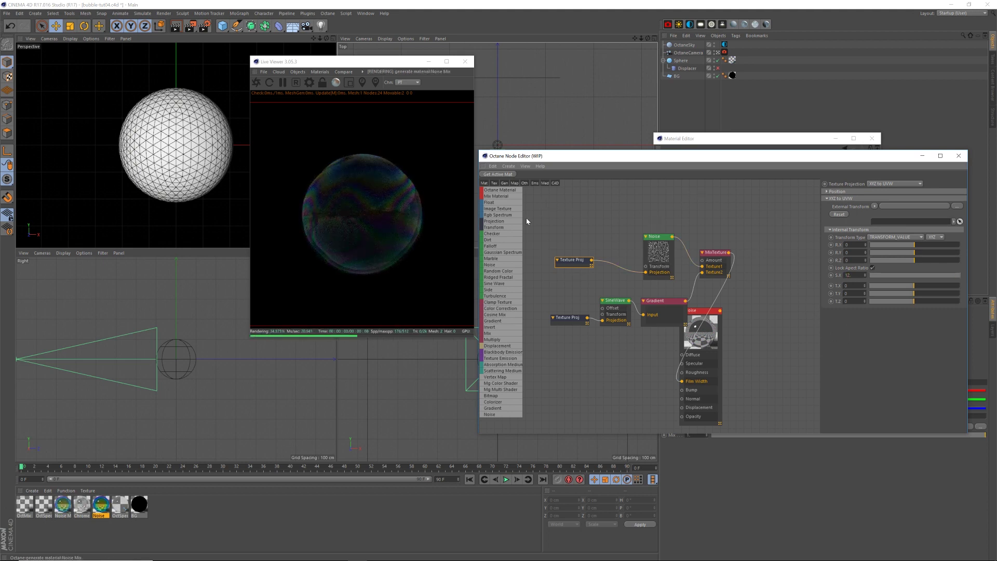
{"action": "left_click", "coordinate": [959, 156]}
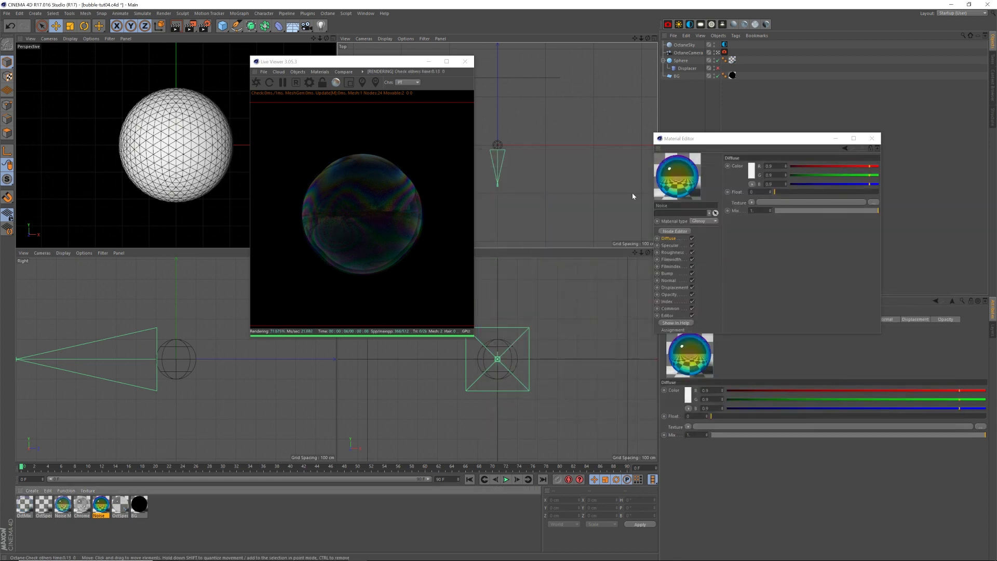
- Close the material editor and re-enable the sphere's Displacer
{"action": "left_click", "coordinate": [871, 139]}
{"action": "left_click_drag", "start_coordinate": [382, 65], "coordinate": [379, 74]}
{"action": "left_click", "coordinate": [718, 68]}
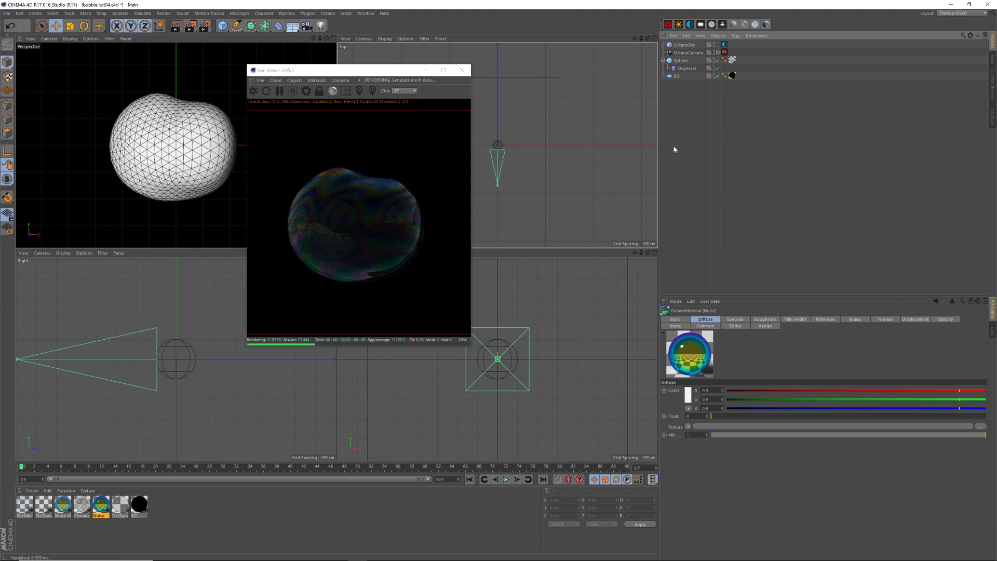
- Set the Displacer's Noise shader Animation Speed to 0.2
{"action": "left_click", "coordinate": [687, 68]}
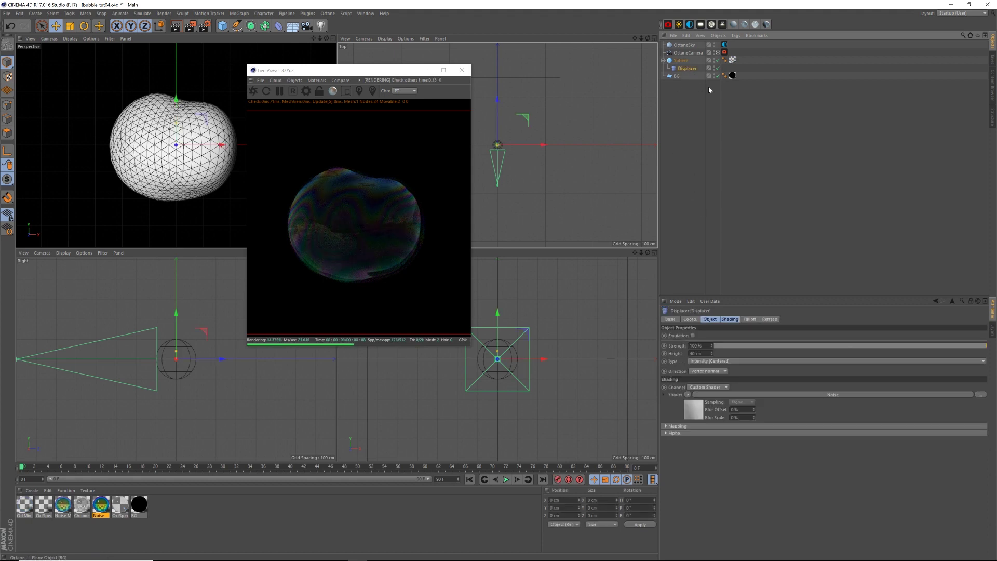
{"action": "left_click", "coordinate": [731, 320]}
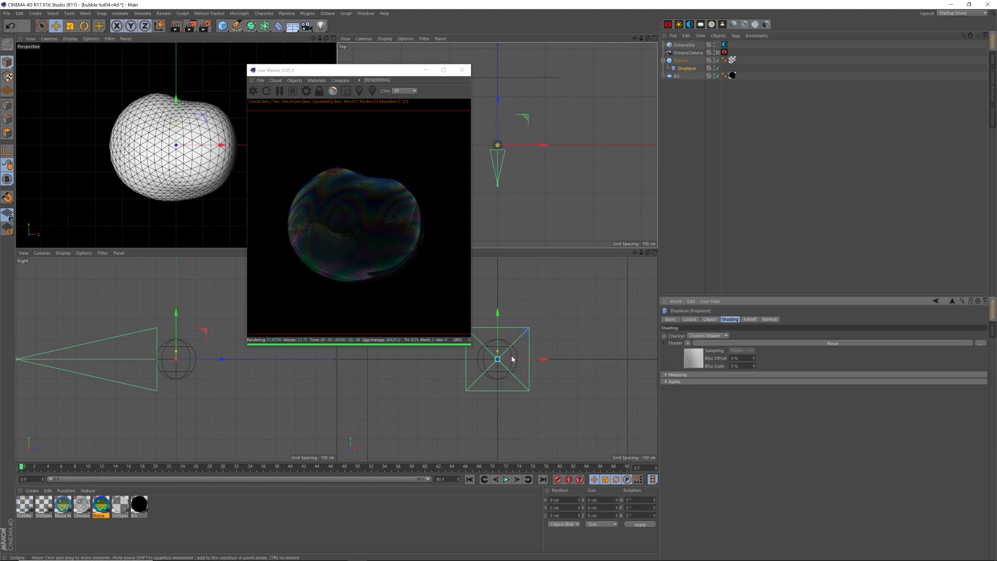
{"action": "left_click_drag", "start_coordinate": [389, 72], "coordinate": [397, 75]}
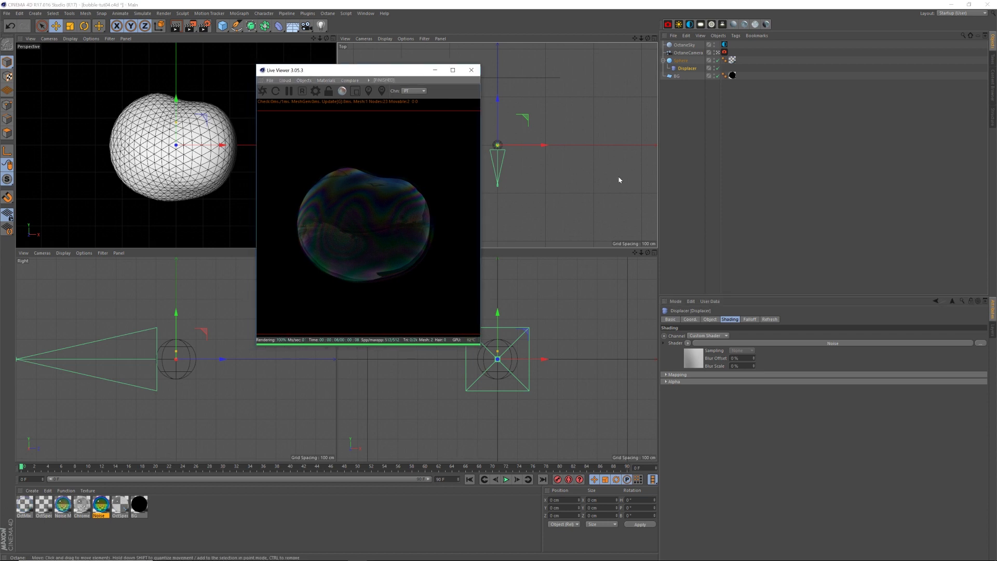
{"action": "left_click", "coordinate": [713, 285]}
{"action": "left_click", "coordinate": [705, 349]}
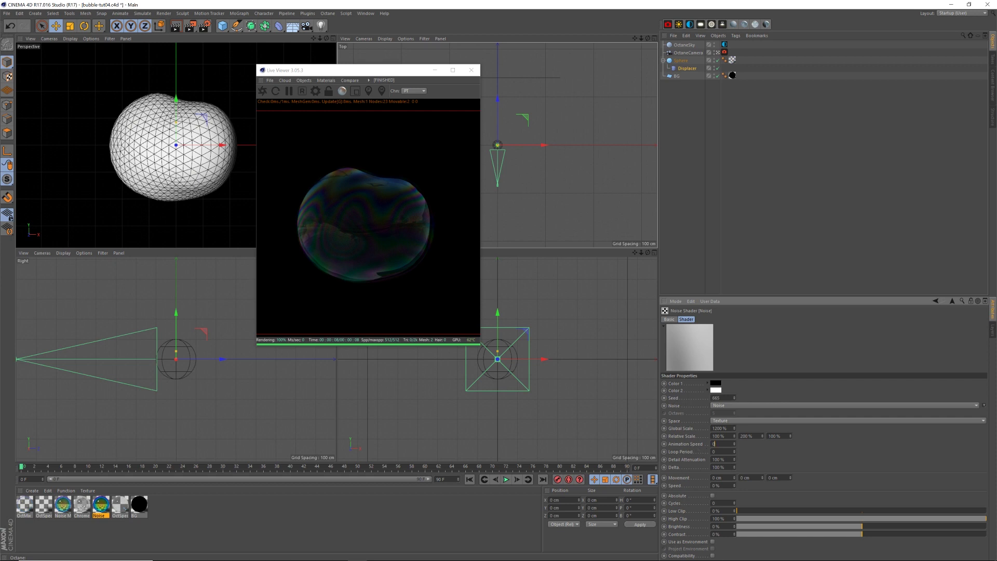
{"action": "type", "text": "0.2"}
{"action": "key", "text": "Return"}
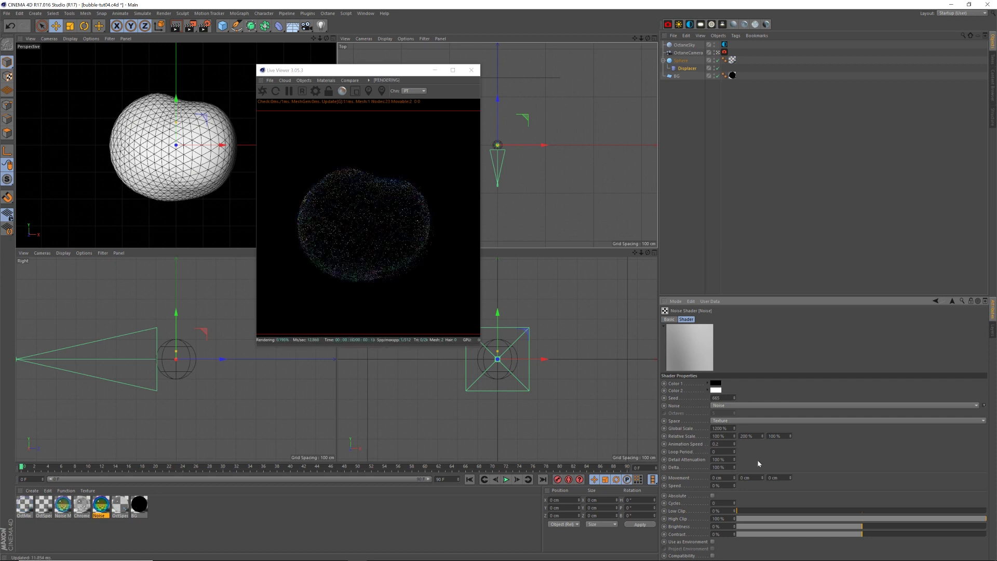
{"action": "left_click_drag", "start_coordinate": [383, 74], "coordinate": [398, 68]}
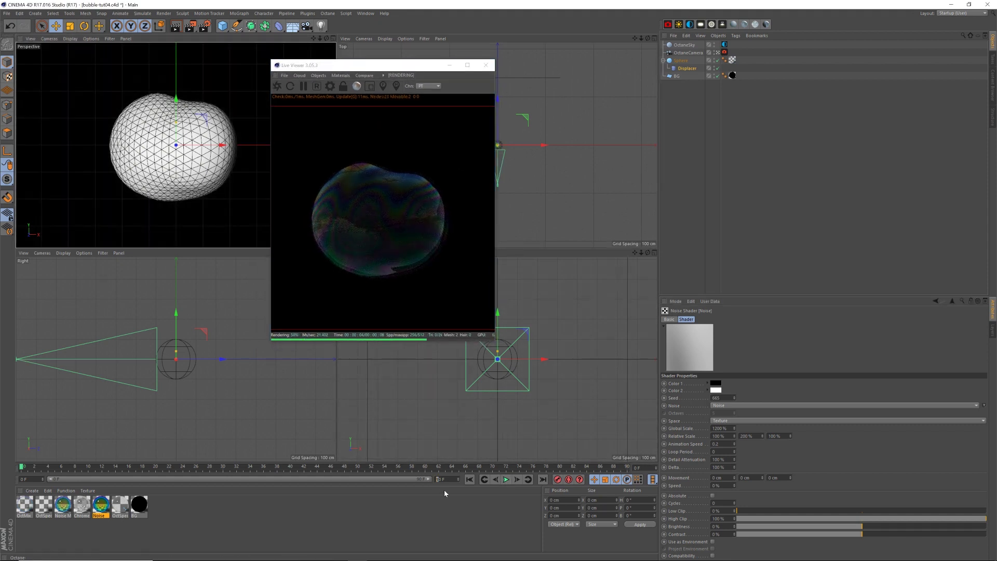
- Extend the timeline to 200 frames and play back the moving noise
{"action": "type", "text": "200"}
{"action": "key", "text": "Return"}
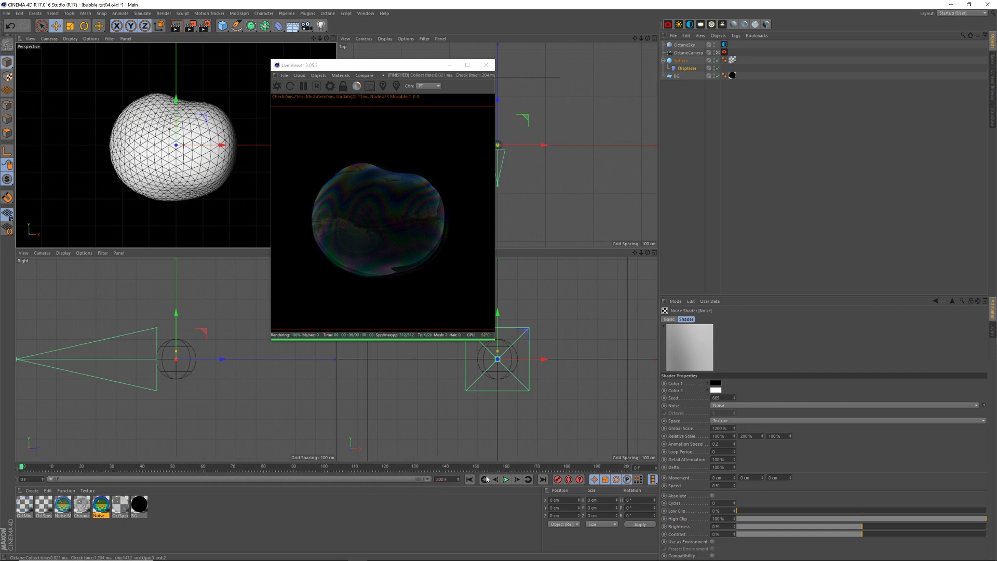
{"action": "left_click", "coordinate": [505, 480]}
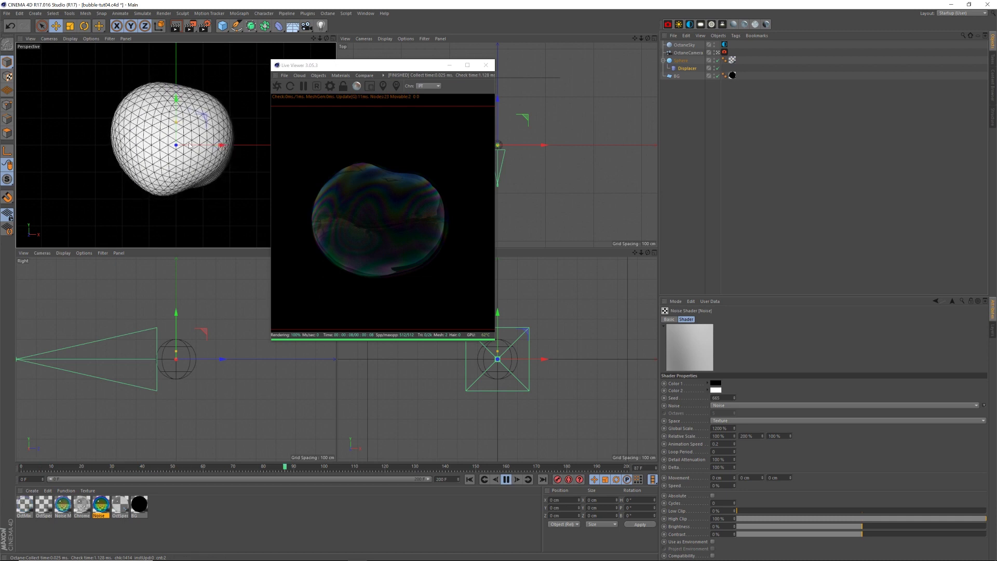
{"action": "left_click", "coordinate": [505, 479]}
- Replay the bubble animation twice, then rewind to frame 0
{"action": "left_click", "coordinate": [506, 480]}
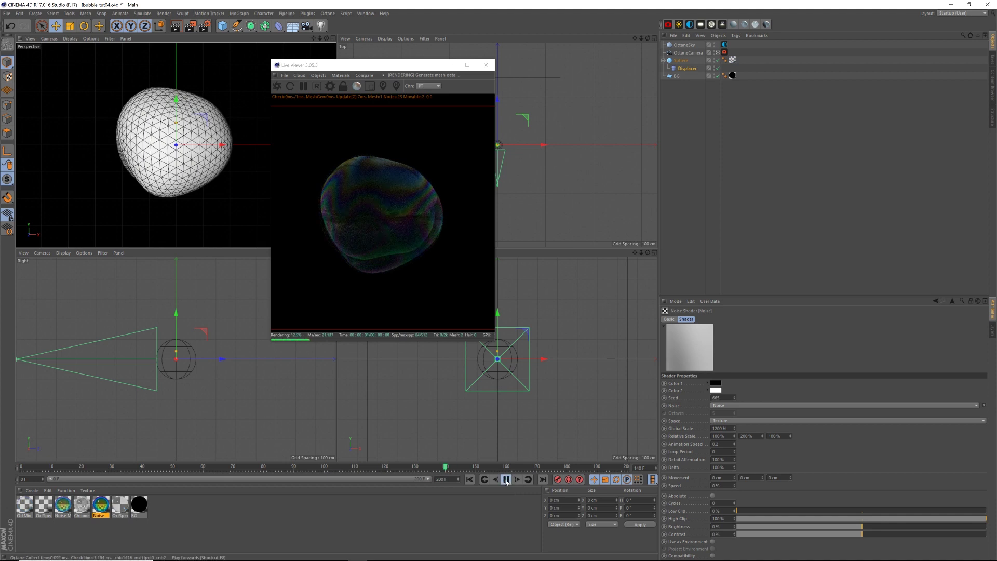
{"action": "left_click", "coordinate": [507, 480]}
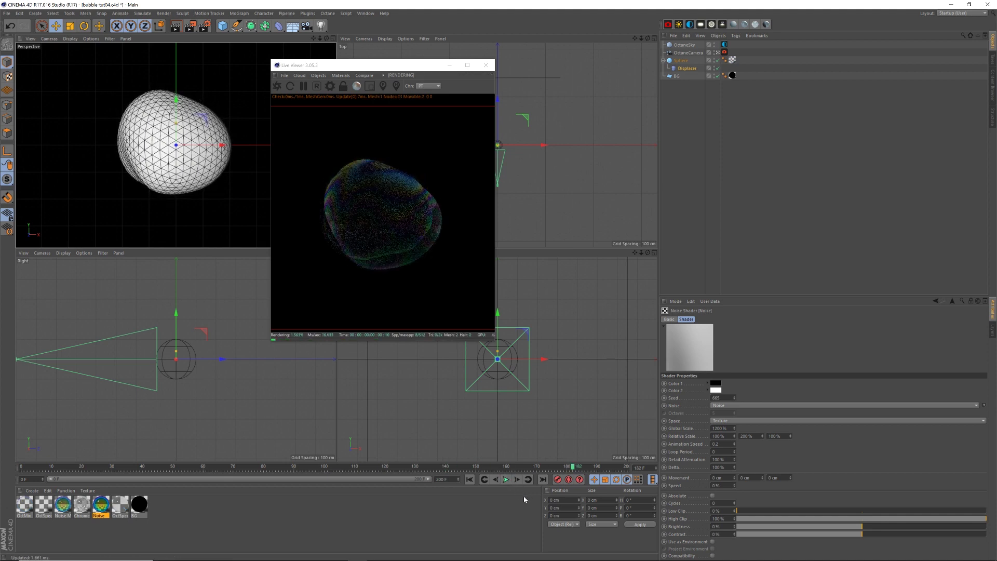
{"action": "left_click", "coordinate": [507, 480]}
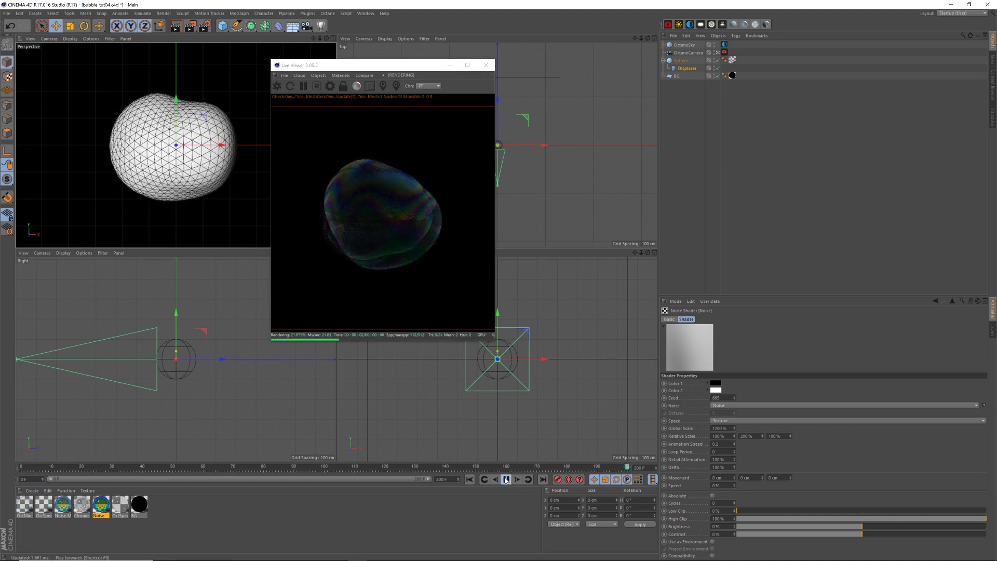
{"action": "left_click", "coordinate": [506, 480]}
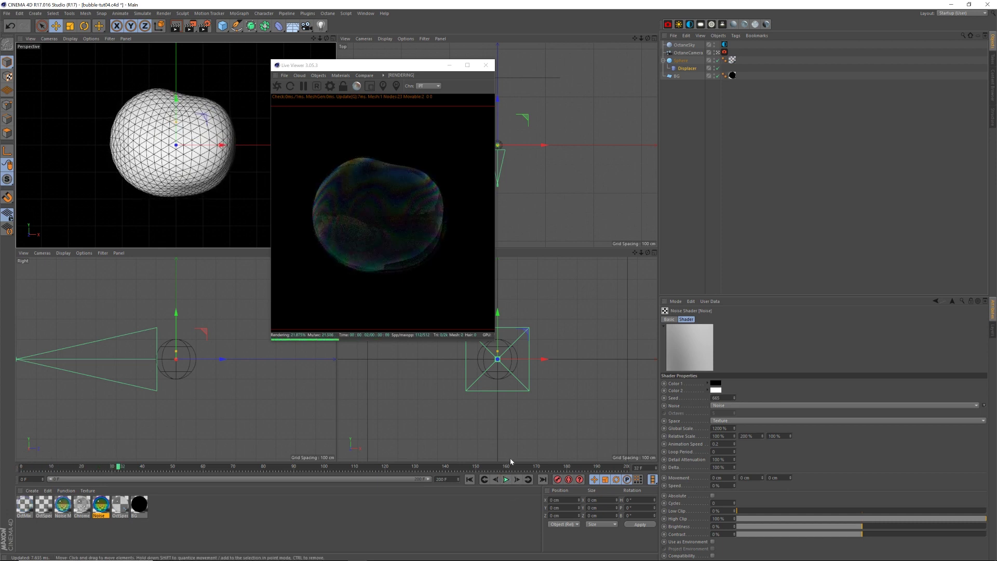
{"action": "left_click", "coordinate": [470, 479]}
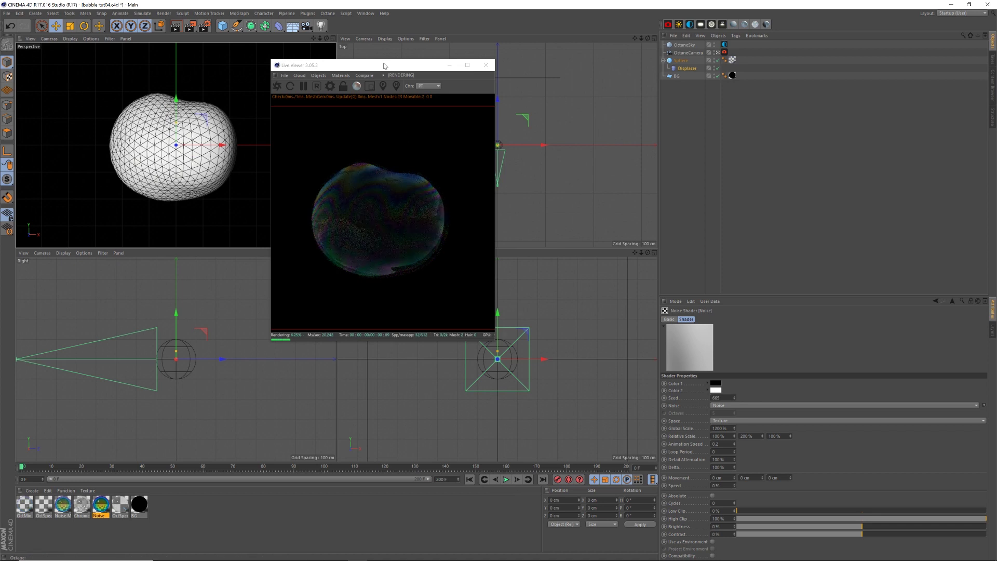
{"action": "left_click_drag", "start_coordinate": [384, 65], "coordinate": [371, 66]}
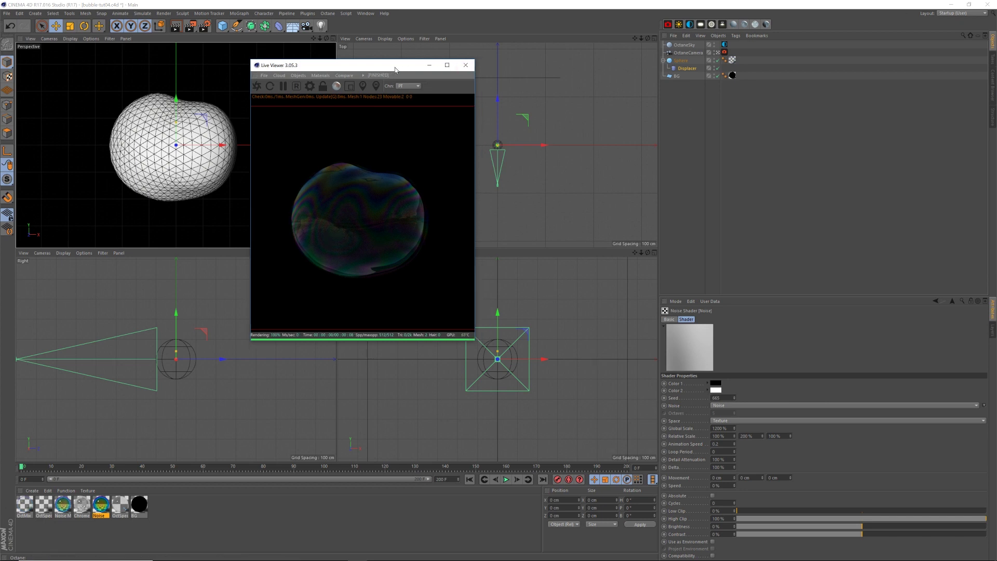
- Load Red-DH-SNOW-02 into the OctaneSky environment's ImageTexture without copying it
{"action": "left_click_drag", "start_coordinate": [393, 69], "coordinate": [385, 67]}
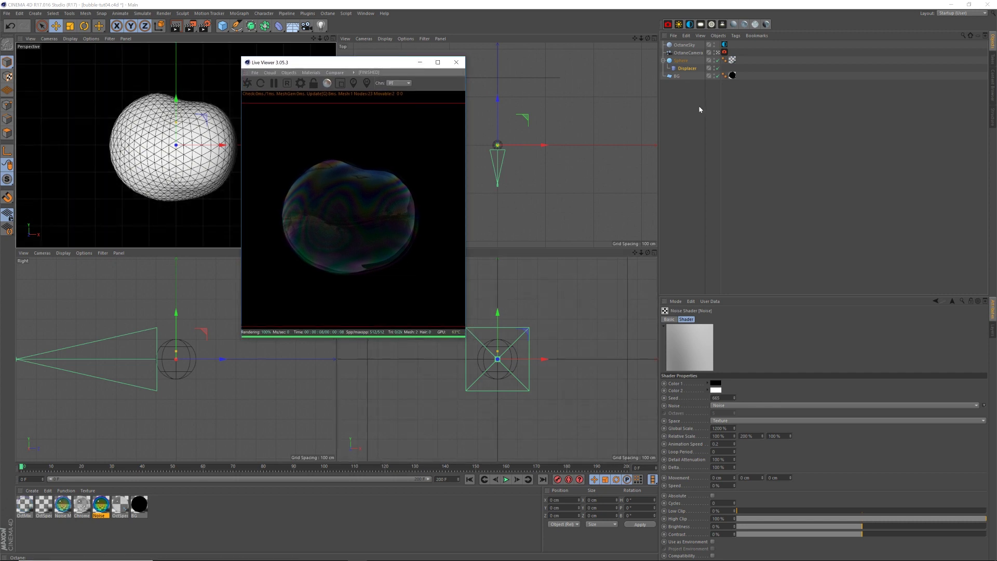
{"action": "left_click", "coordinate": [724, 45]}
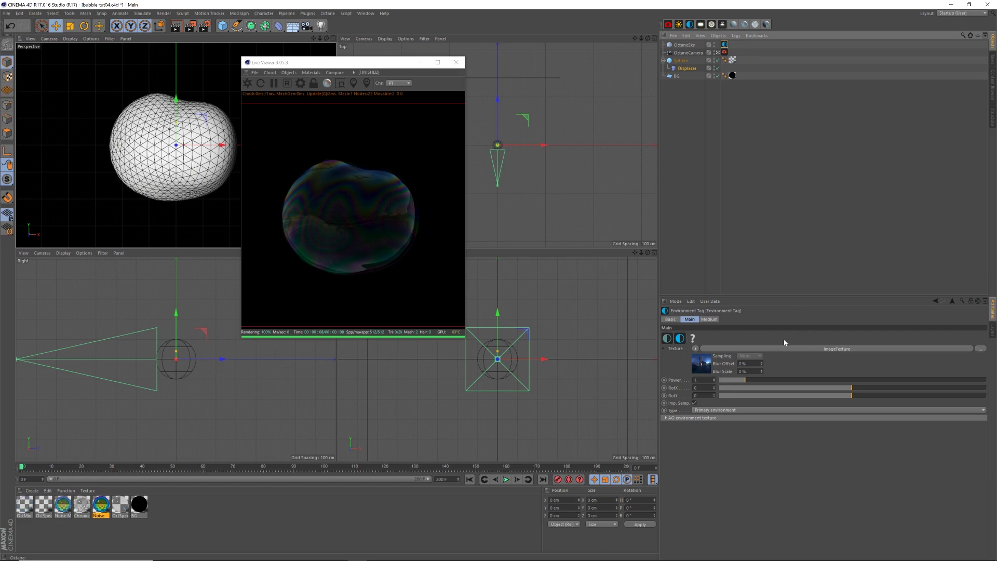
{"action": "left_click", "coordinate": [803, 350]}
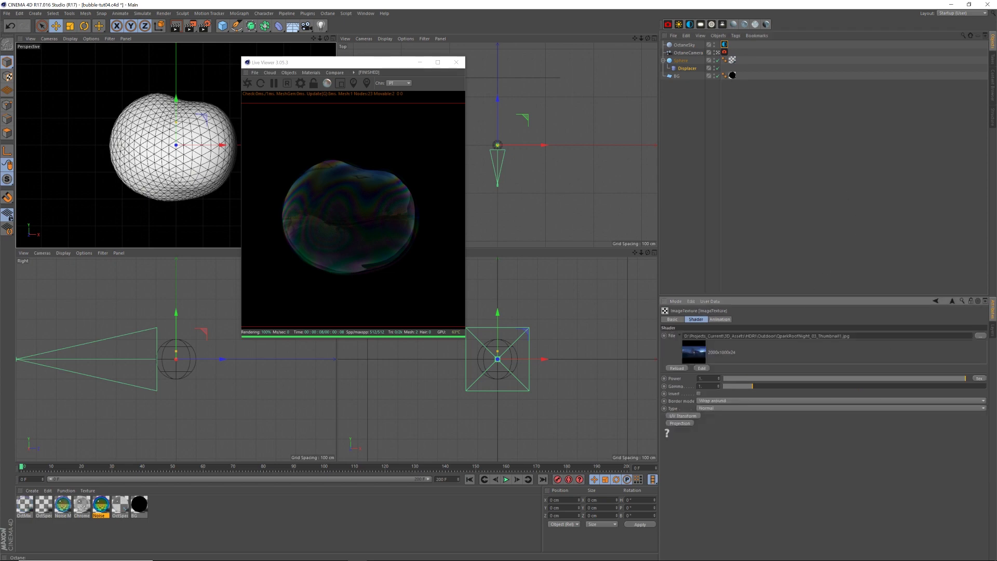
{"action": "left_click", "coordinate": [980, 336]}
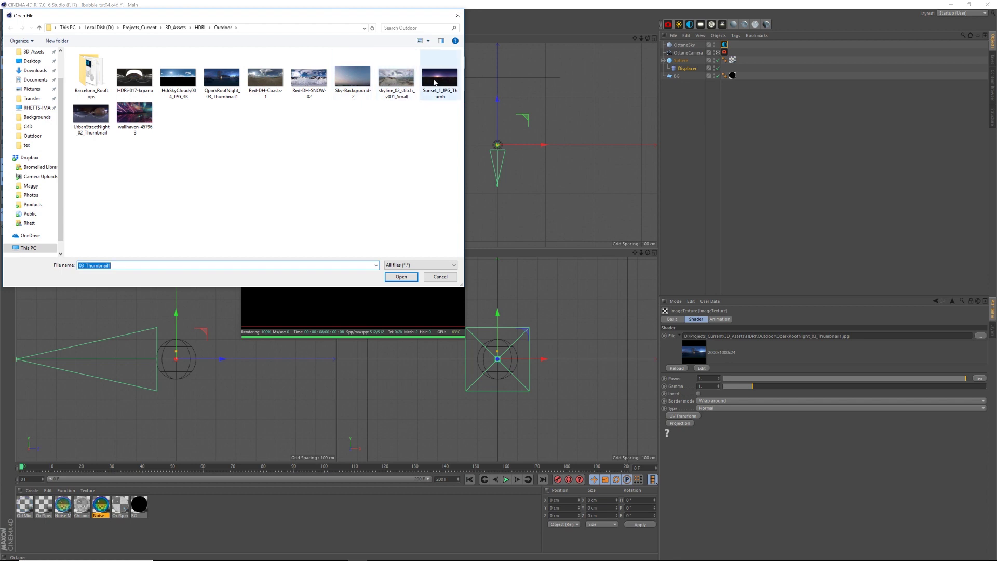
{"action": "left_click", "coordinate": [309, 78]}
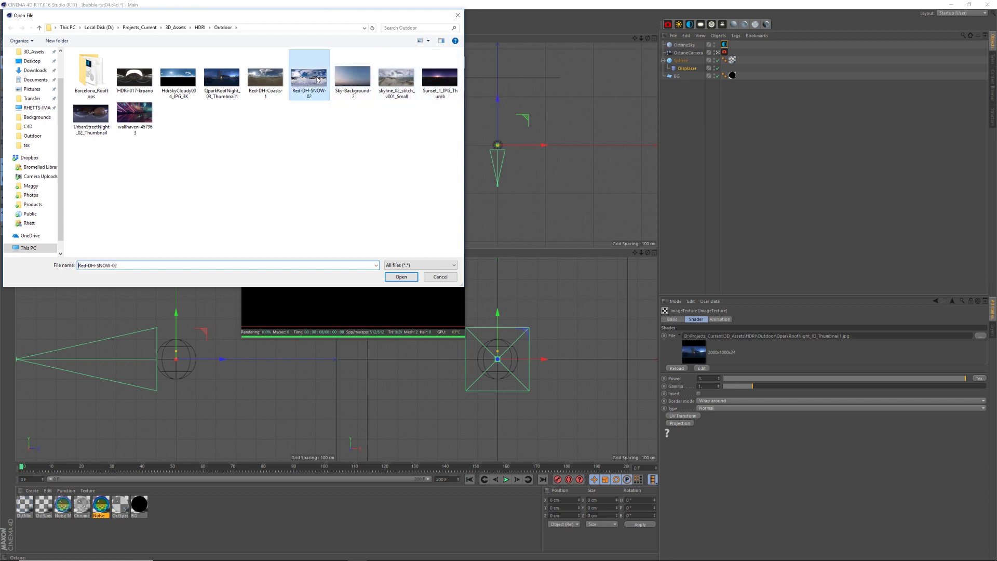
{"action": "left_click", "coordinate": [401, 277]}
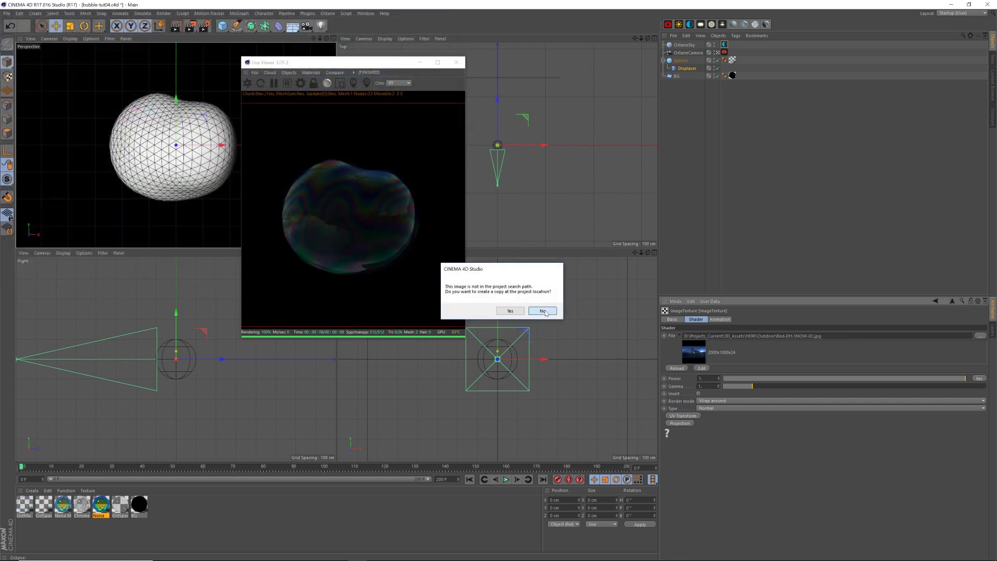
{"action": "left_click", "coordinate": [536, 310]}
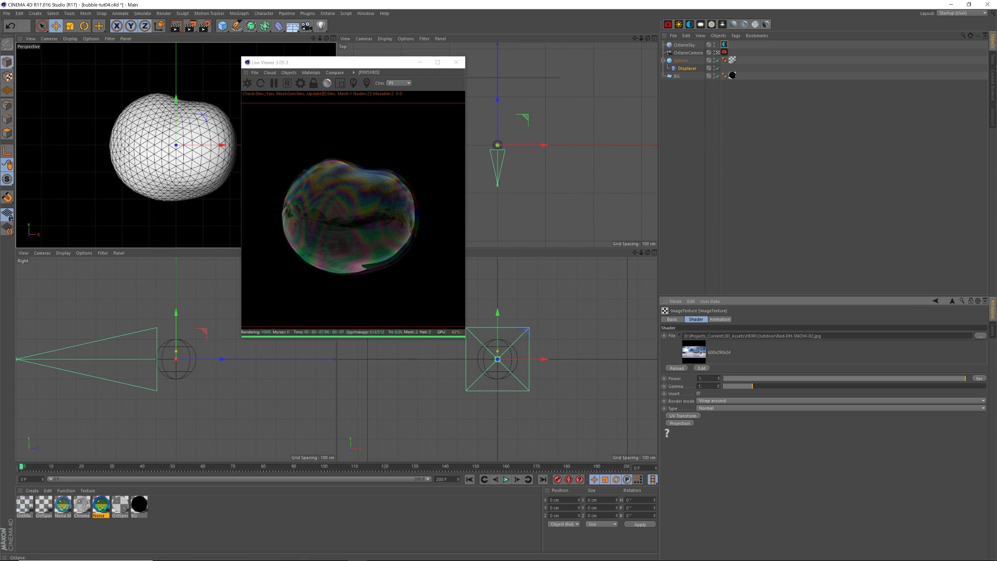
- Swap the environment image to wallhaven-457963
{"action": "left_click", "coordinate": [976, 336]}
{"action": "left_click", "coordinate": [135, 117]}
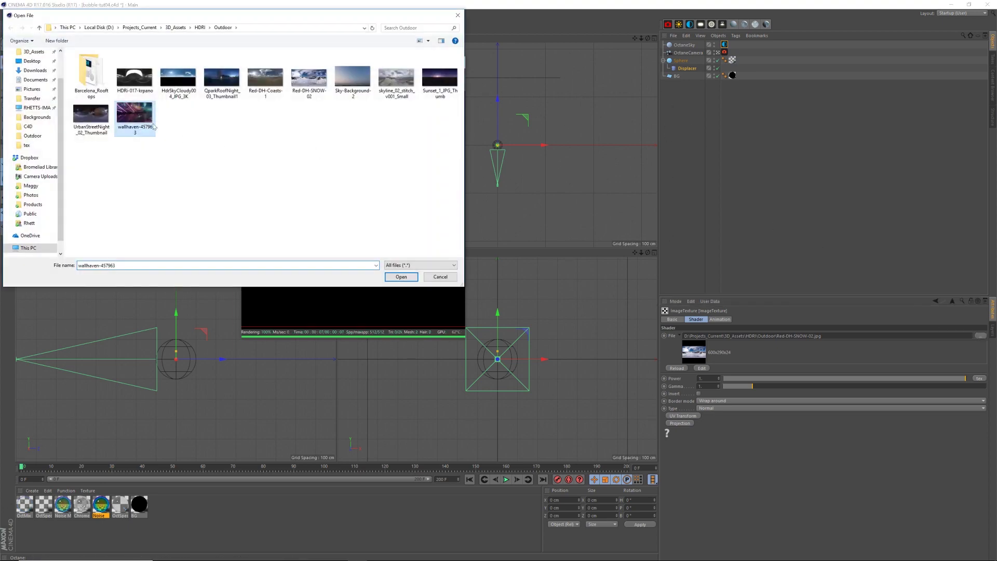
{"action": "left_click", "coordinate": [408, 276]}
{"action": "left_click", "coordinate": [545, 312]}
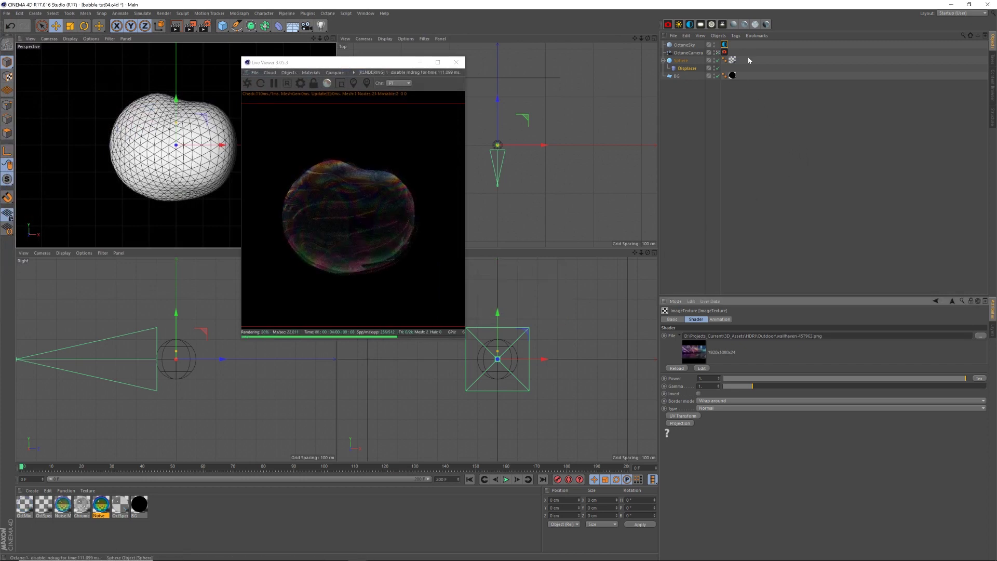
- Switch the environment image to Sky-Background-2 and disable the black BG object
{"action": "left_click", "coordinate": [979, 337]}
{"action": "left_click", "coordinate": [362, 96]}
{"action": "left_click", "coordinate": [407, 279]}
{"action": "left_click", "coordinate": [555, 310]}
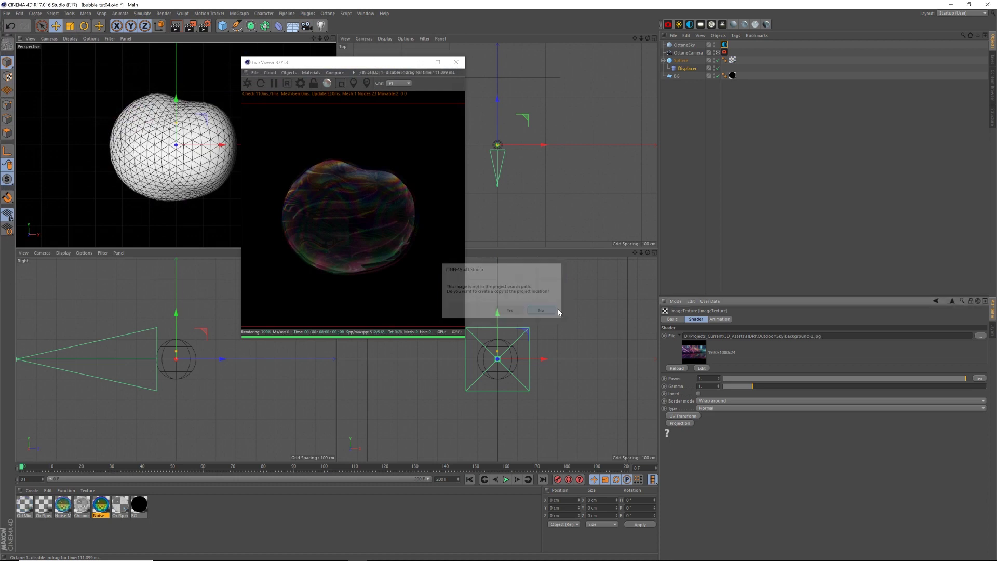
{"action": "left_click", "coordinate": [718, 76]}
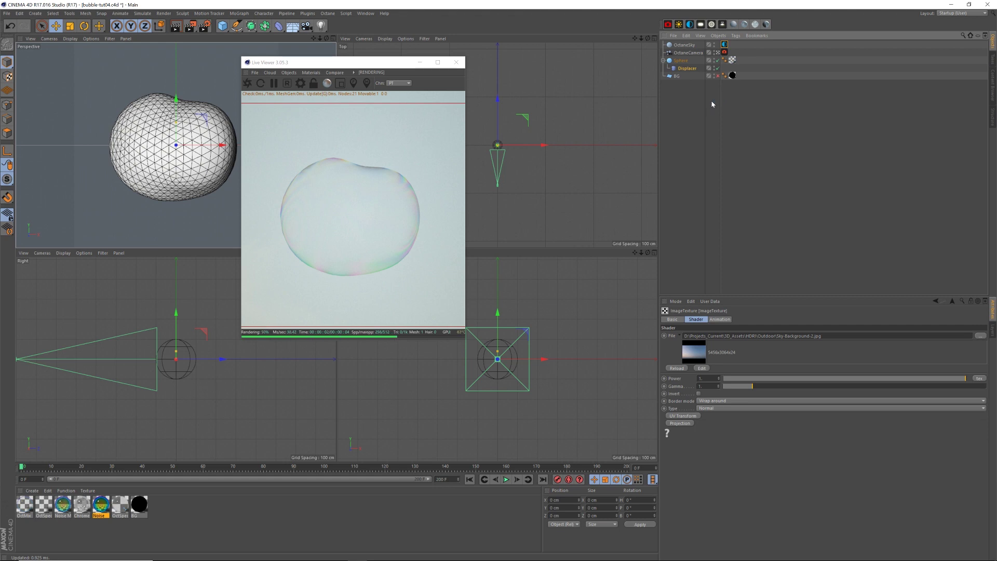
- Load Sunset_1_JPG_Thumb as the sky image without copying it into the project
{"action": "left_click_drag", "start_coordinate": [407, 63], "coordinate": [432, 65]}
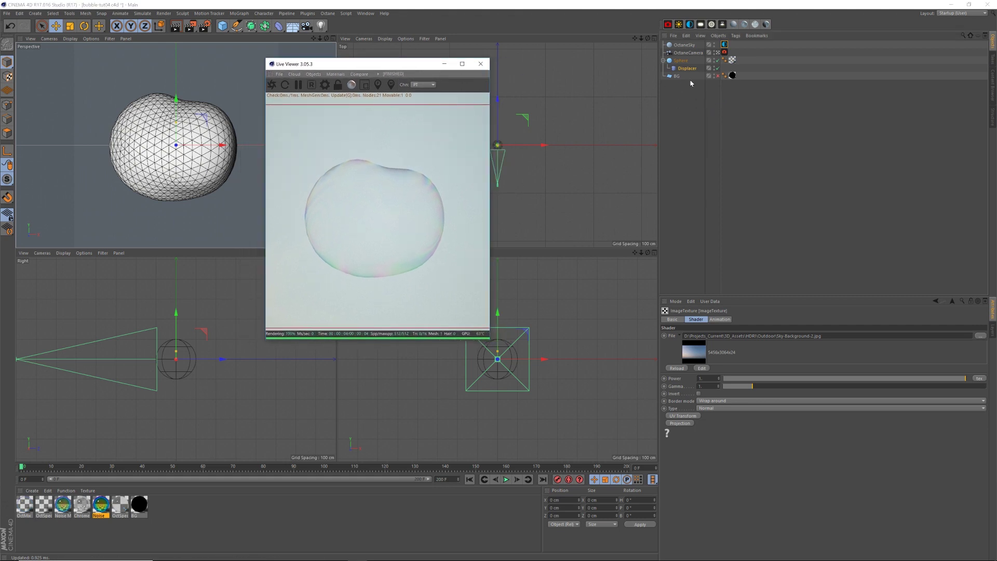
{"action": "left_click", "coordinate": [981, 336]}
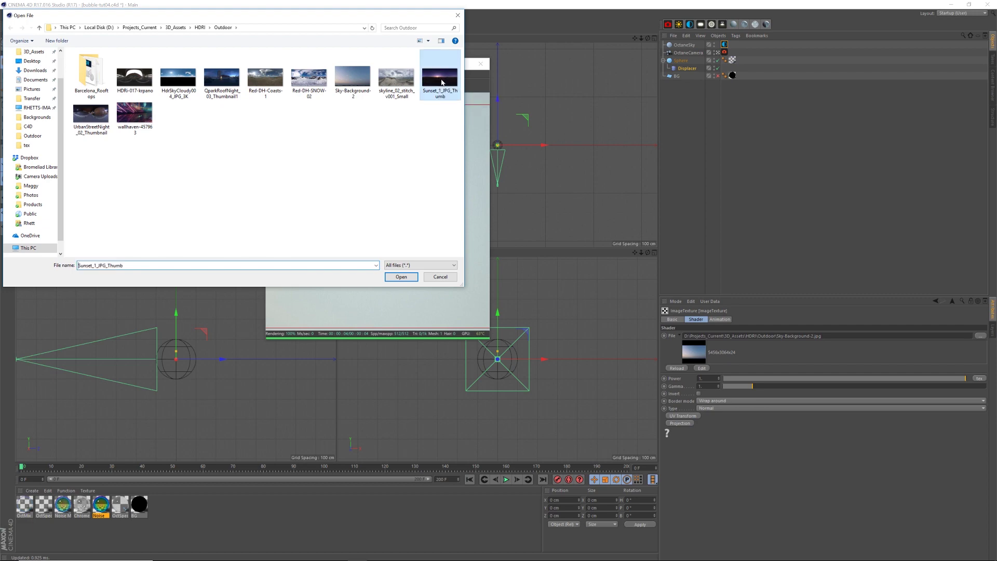
{"action": "left_click", "coordinate": [403, 277]}
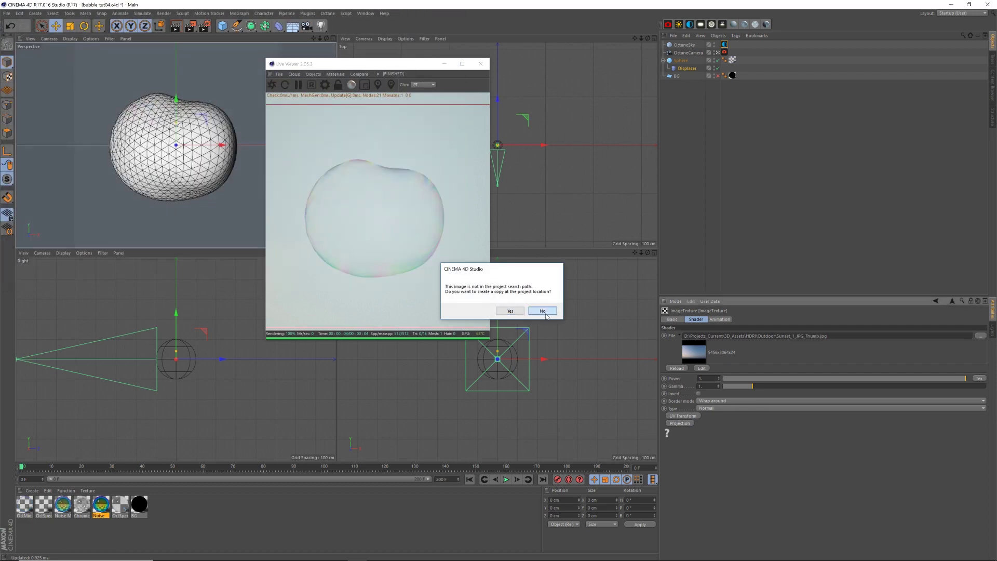
{"action": "left_click", "coordinate": [543, 311]}
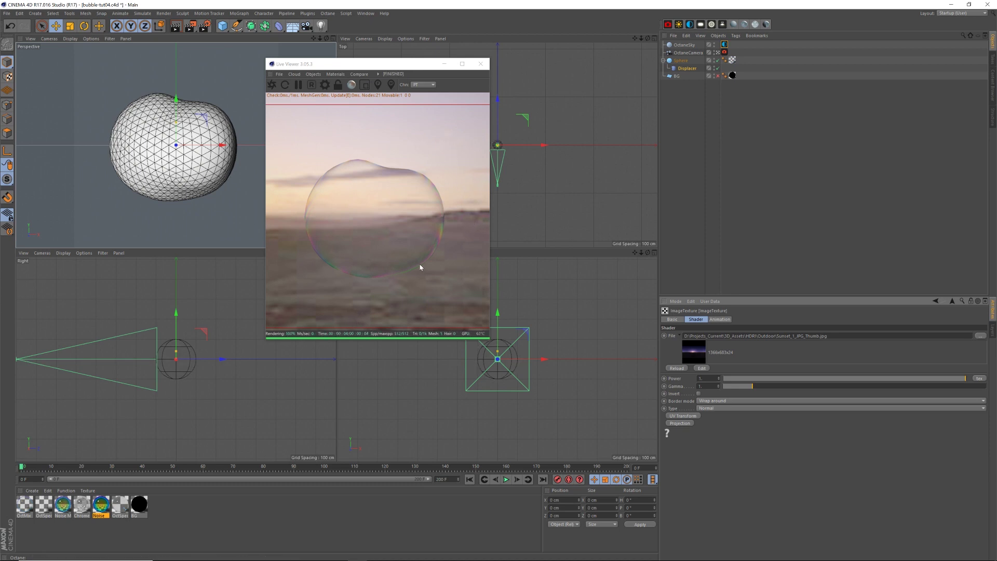
- Re-enable BG and add the Basic Studio rig from the Content Browser's Studio Rig presets
{"action": "left_click", "coordinate": [717, 76]}
{"action": "left_click", "coordinate": [714, 106]}
{"action": "left_click", "coordinate": [992, 91]}
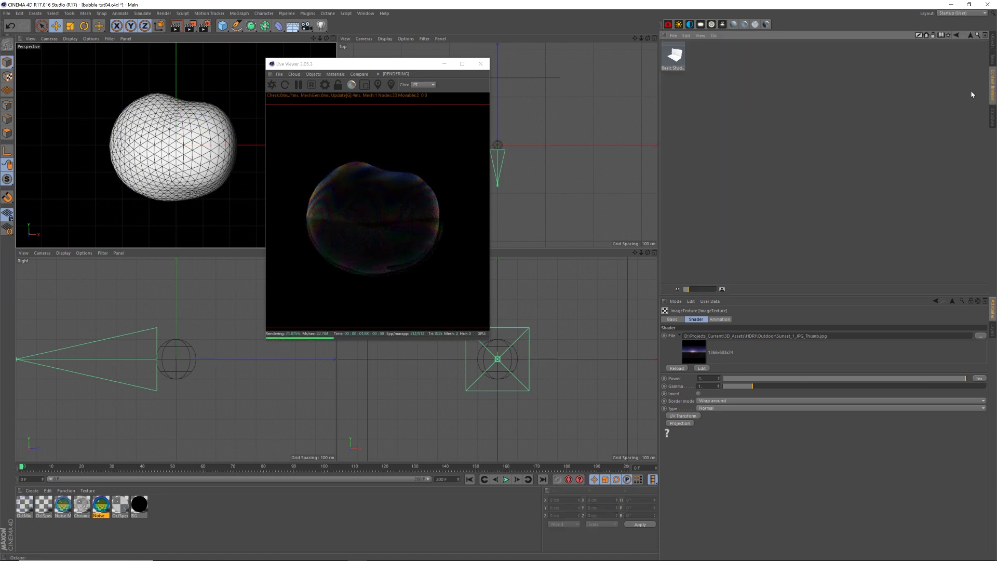
{"action": "key", "text": "BackSpace"}
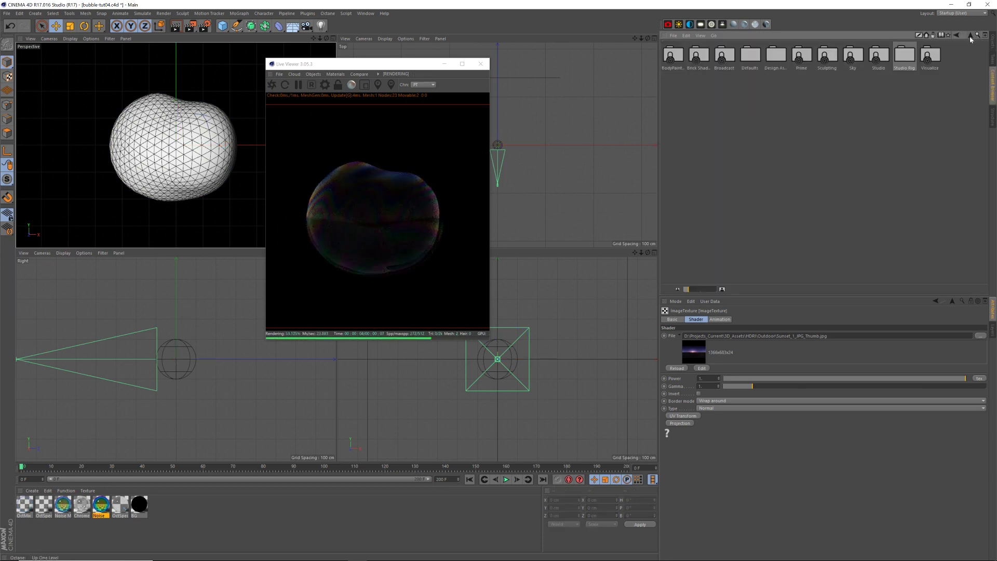
{"action": "double_click", "coordinate": [904, 57]}
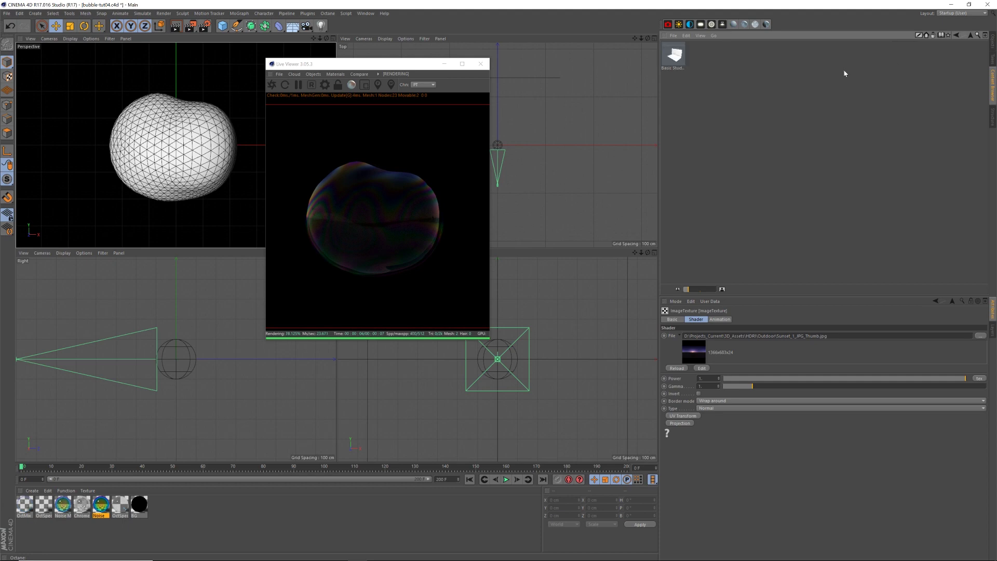
{"action": "double_click", "coordinate": [676, 61]}
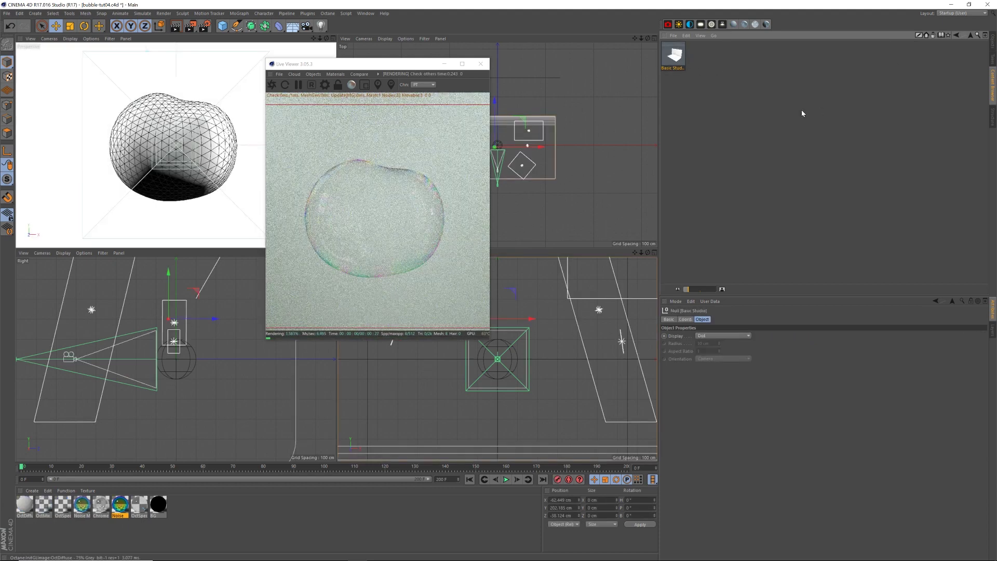
- Disable the sphere's Displacer and expand Basic Studio to view its lights
{"action": "left_click", "coordinate": [992, 43]}
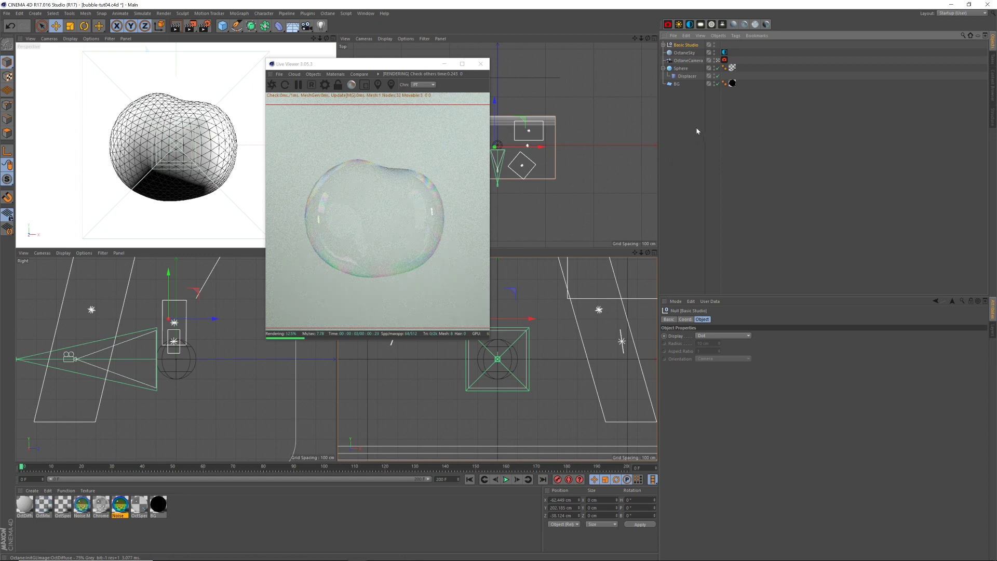
{"action": "left_click", "coordinate": [718, 77]}
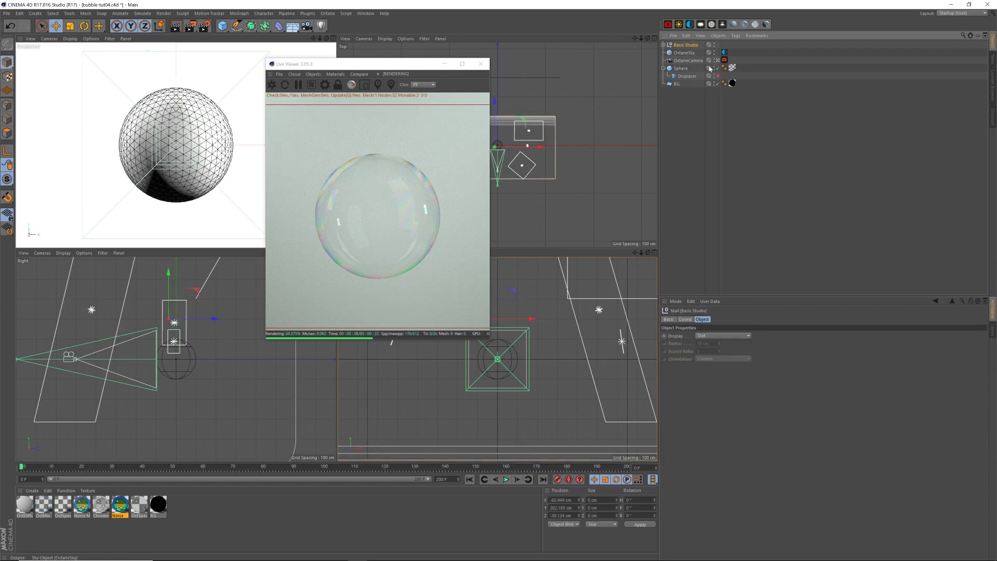
{"action": "left_click", "coordinate": [663, 45]}
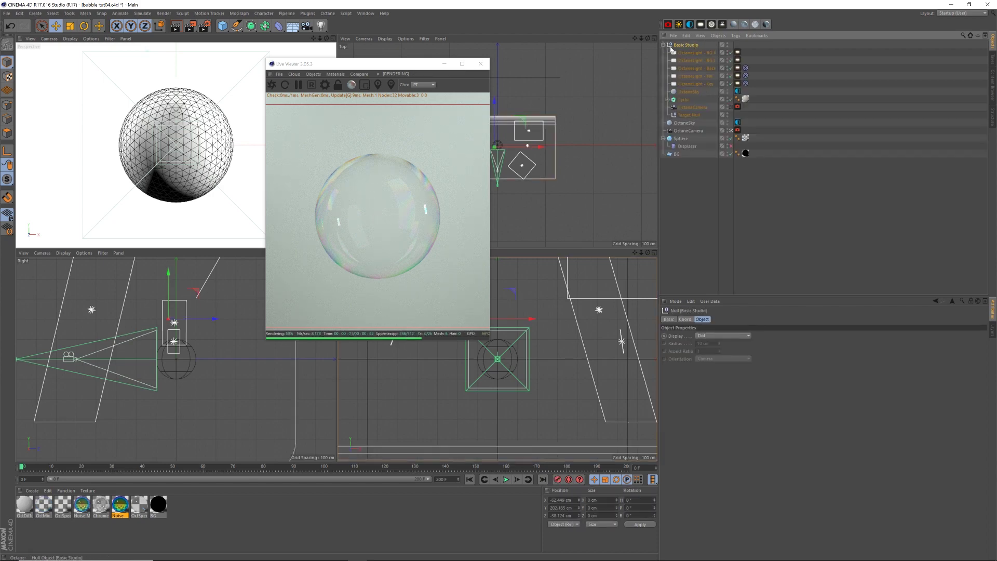